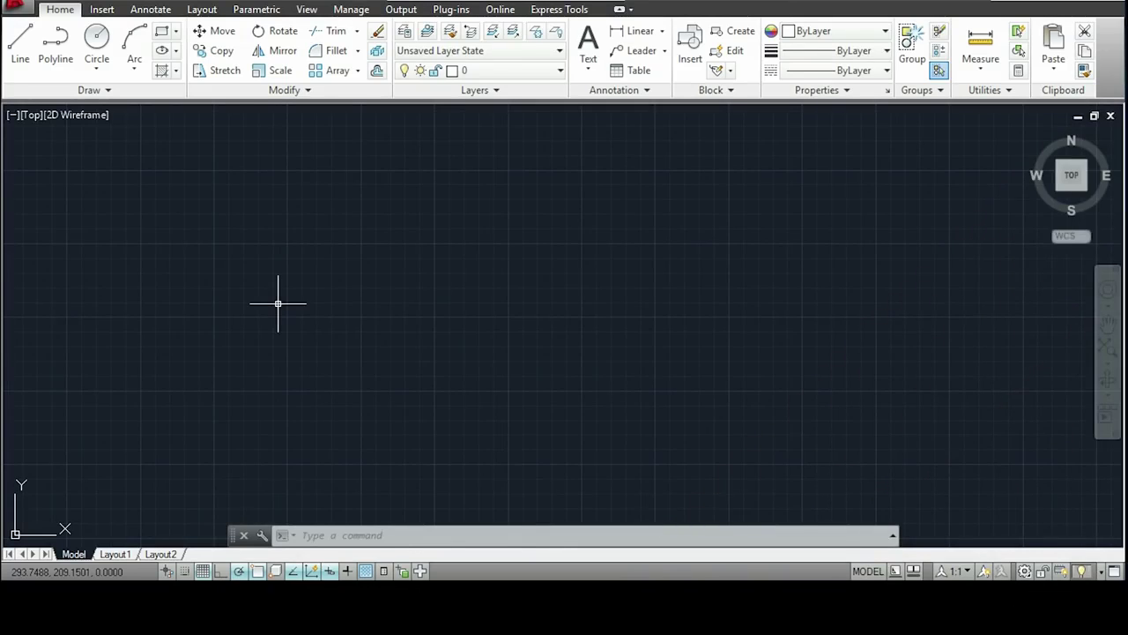
- Draw a short freehand horizontal line in the empty drawing area with the Line command
{"action": "type", "text": "LINE"}
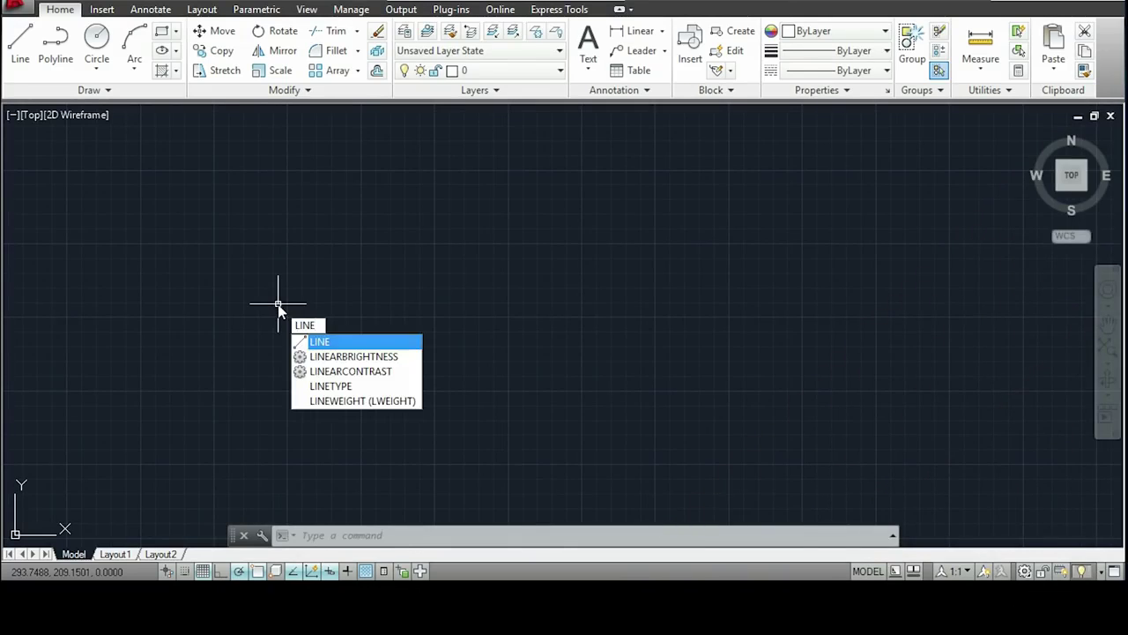
{"action": "key", "text": "Return"}
{"action": "left_click", "coordinate": [276, 303]}
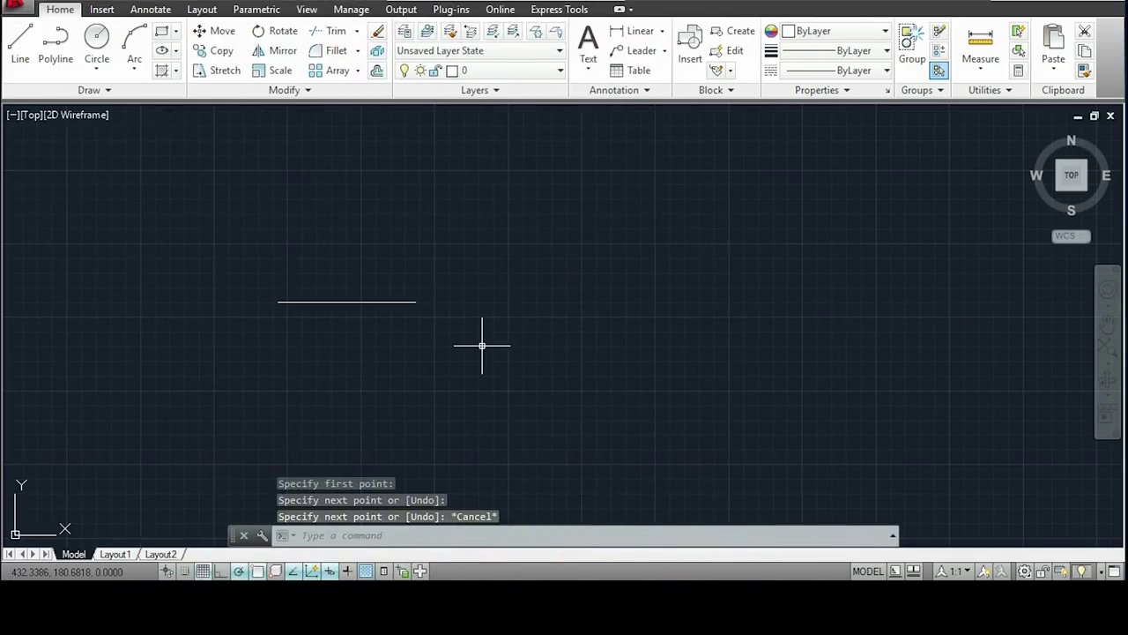
- Call the OPTIONS command and enter the Multiline Text command name, MTEXT
{"action": "type", "text": "OPTIONS"}
{"action": "key", "text": "Return"}
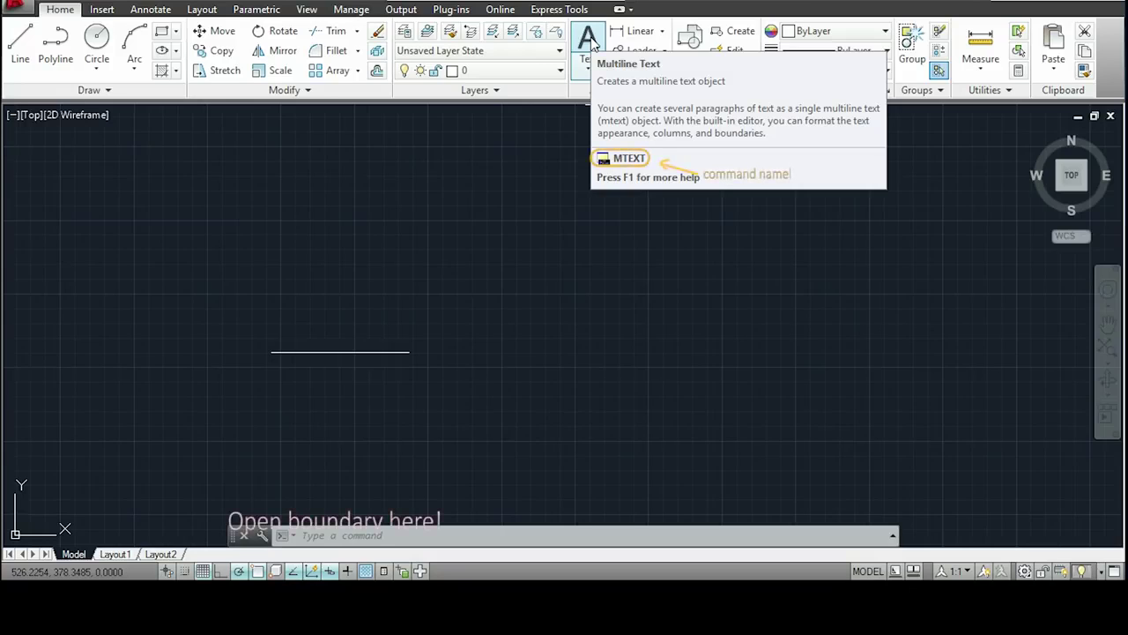
{"action": "type", "text": "MTEXT"}
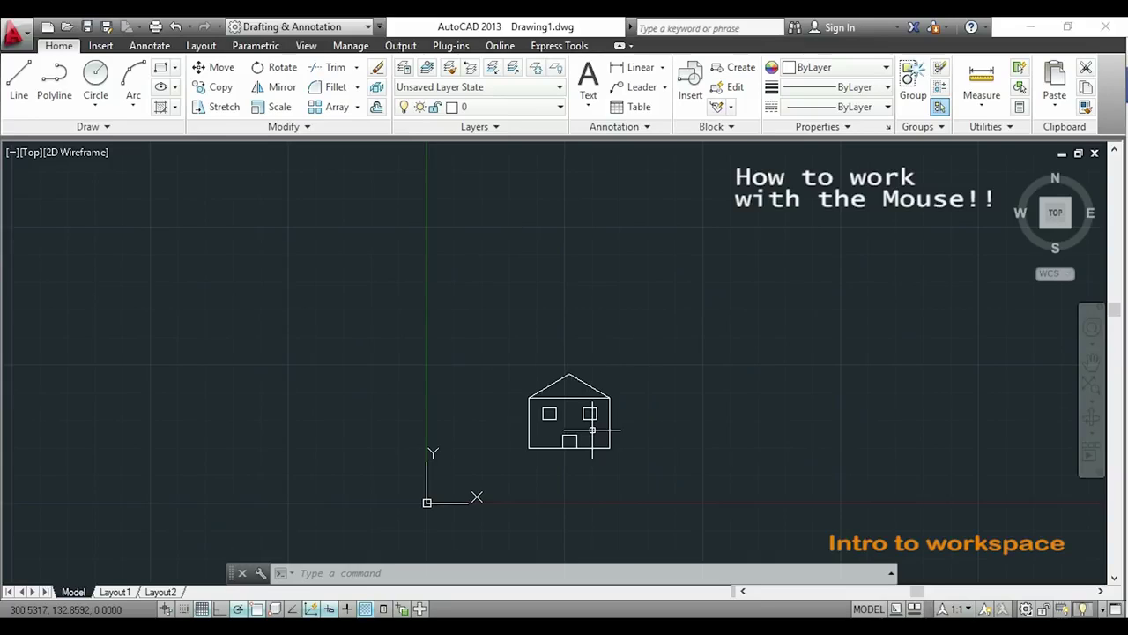
- Examine the house drawing by zooming in and out and panning it aside, and open the drawing area's shortcut menu
{"action": "scroll", "coordinate": [592, 429], "scroll_direction": "up", "scroll_amount": 2}
{"action": "scroll", "coordinate": [593, 430], "scroll_direction": "up", "scroll_amount": 5}
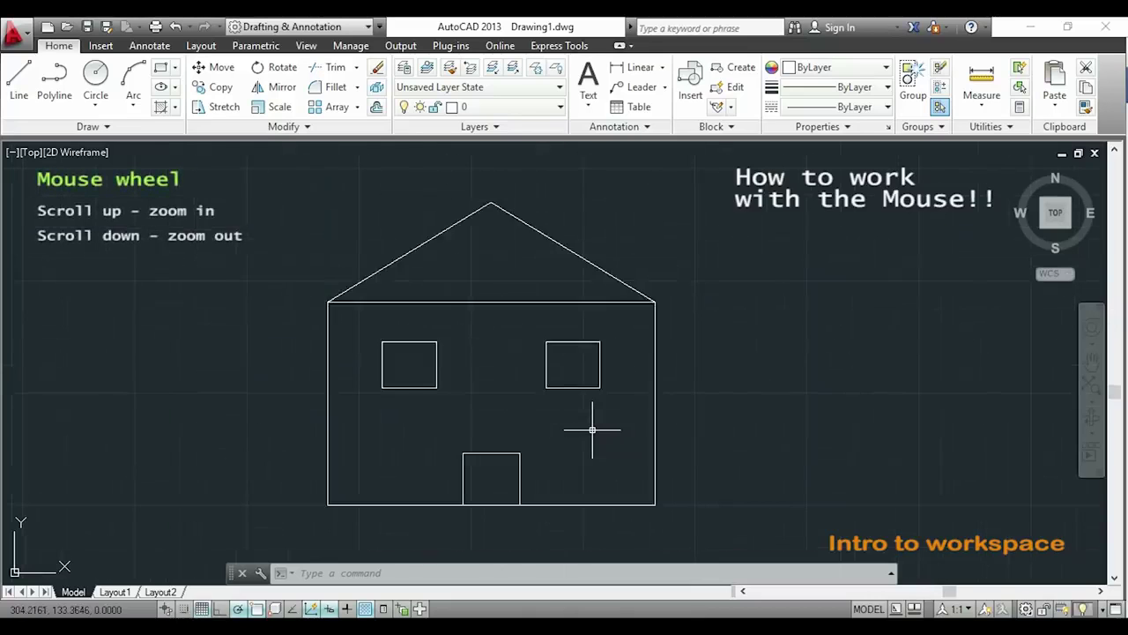
{"action": "scroll", "coordinate": [638, 305], "scroll_direction": "down", "scroll_amount": 6}
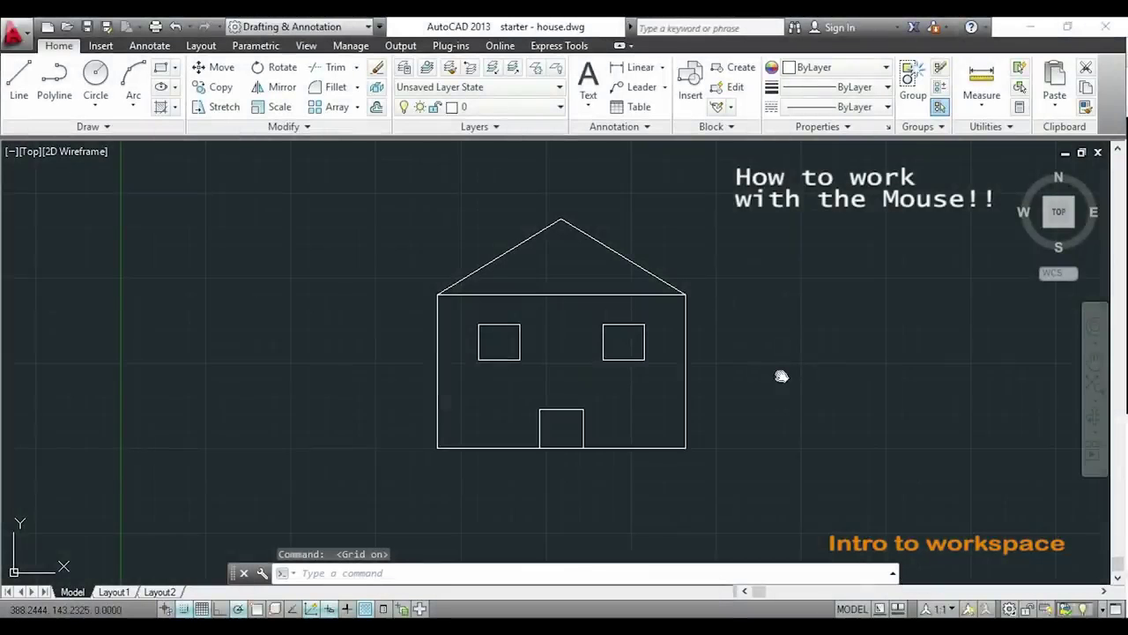
{"action": "mouse_move", "coordinate": [781, 376]}
{"action": "middle_mouse_down"}
{"action": "mouse_move", "coordinate": [497, 369]}
{"action": "mouse_move", "coordinate": [503, 425]}
{"action": "mouse_move", "coordinate": [629, 494]}
{"action": "mouse_move", "coordinate": [767, 473]}
{"action": "mouse_move", "coordinate": [860, 395]}
{"action": "mouse_move", "coordinate": [831, 340]}
{"action": "mouse_move", "coordinate": [687, 326]}
{"action": "mouse_move", "coordinate": [640, 371]}
{"action": "middle_mouse_up"}
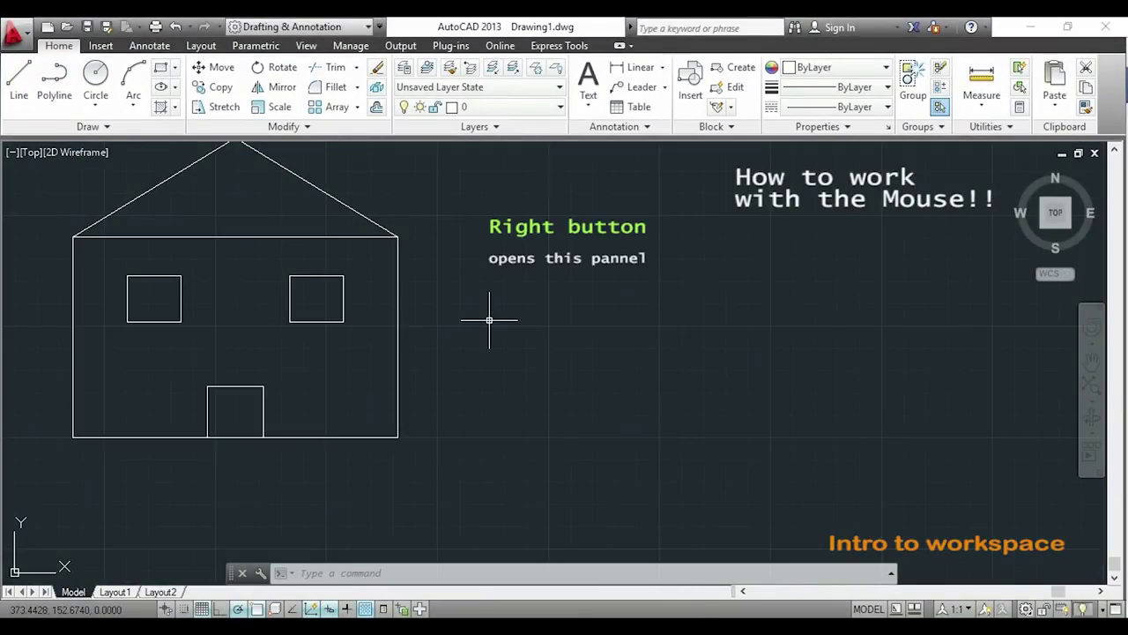
{"action": "right_click", "coordinate": [489, 320]}
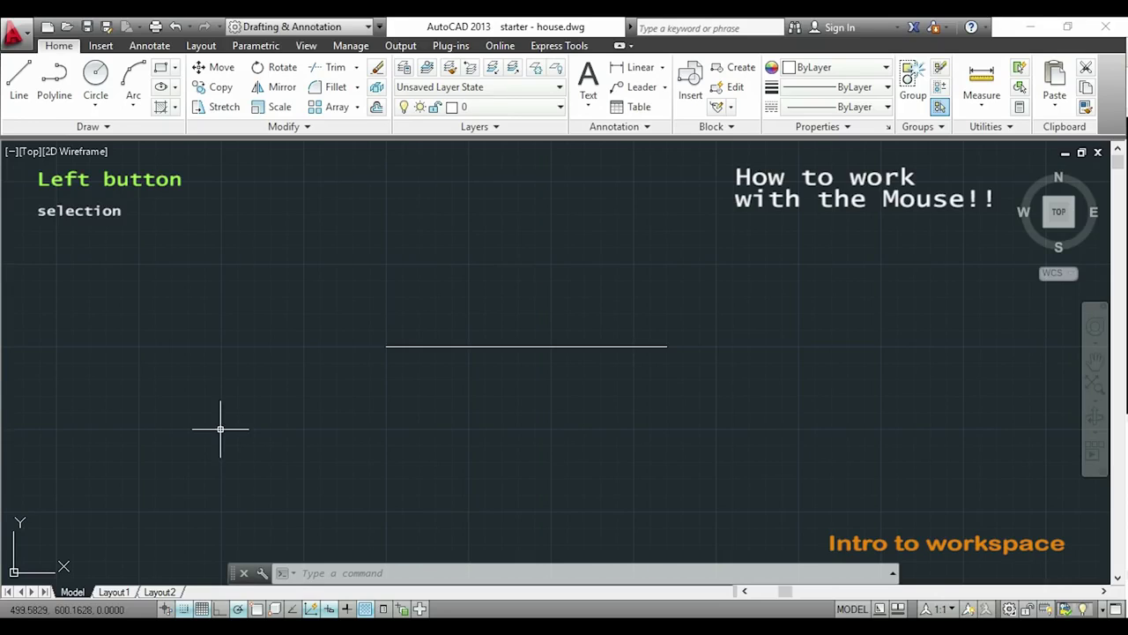
- Select the horizontal line with a left-to-right window that fully encloses it, and clear the selection
{"action": "left_click", "coordinate": [220, 429]}
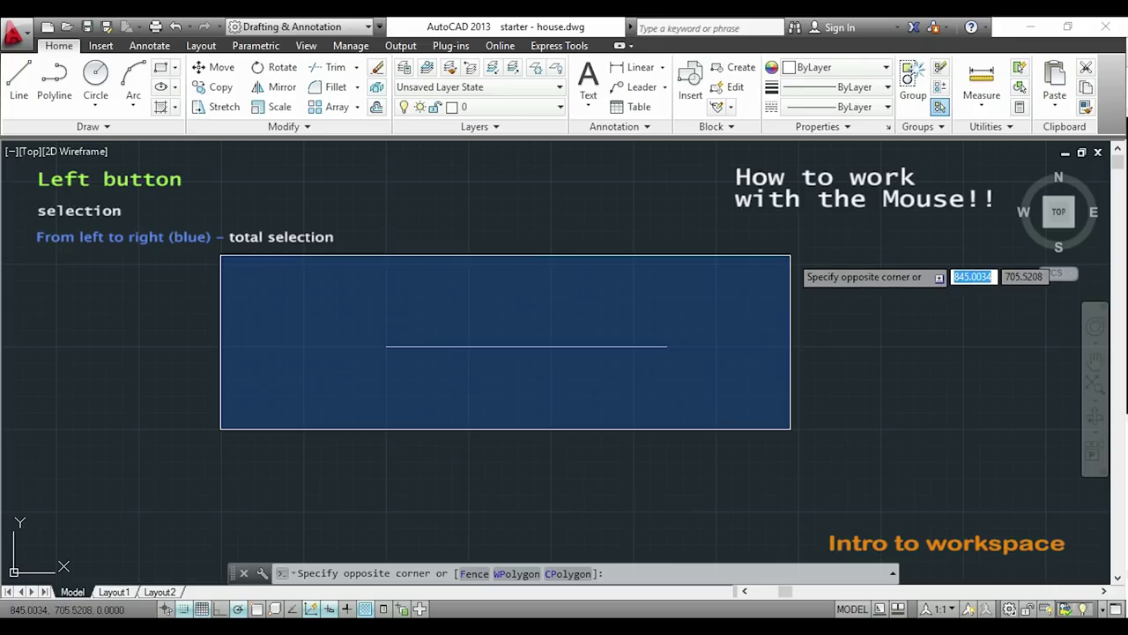
{"action": "left_click", "coordinate": [791, 255]}
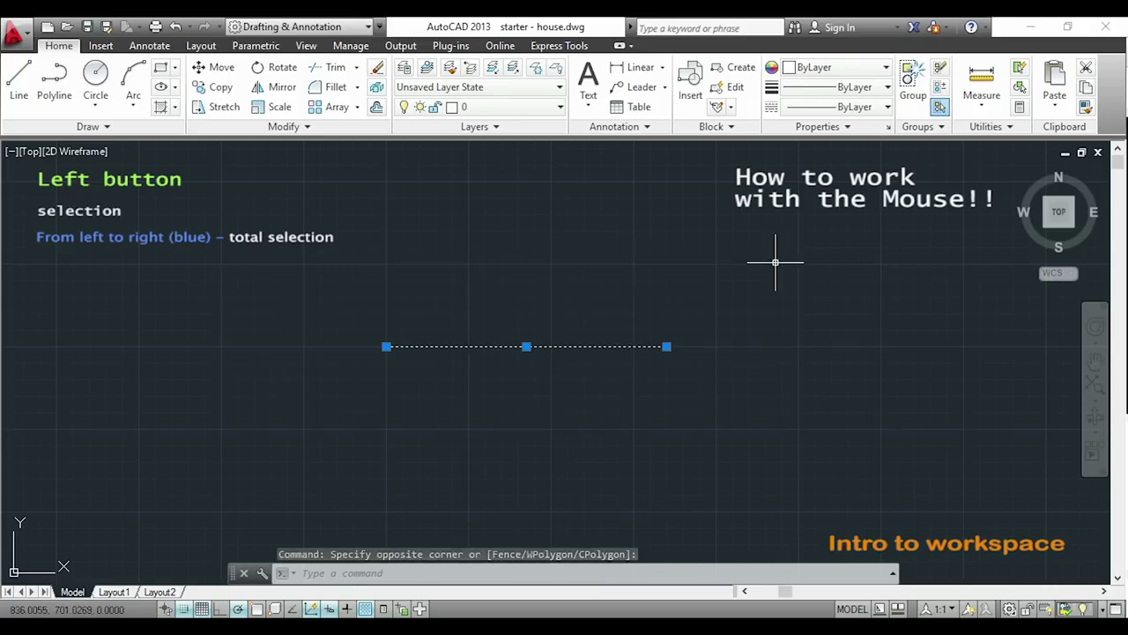
{"action": "key", "text": "Escape"}
- Try repeatedly to select the line with left-to-right windows that enclose only its left end
{"action": "left_click", "coordinate": [321, 411]}
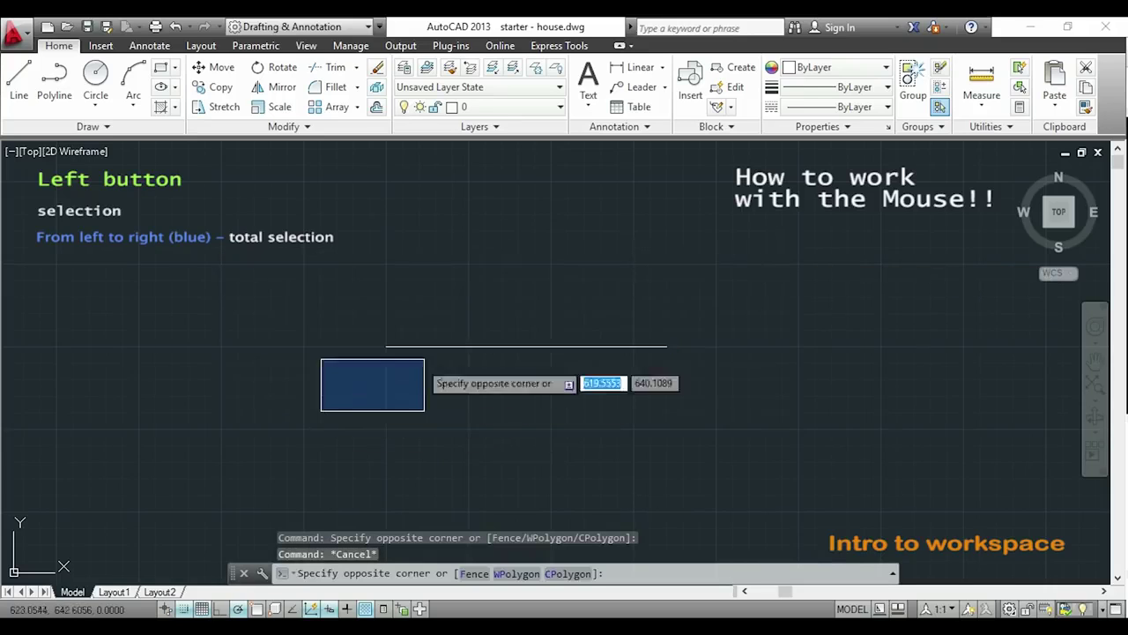
{"action": "left_click", "coordinate": [468, 311]}
{"action": "left_click", "coordinate": [335, 400]}
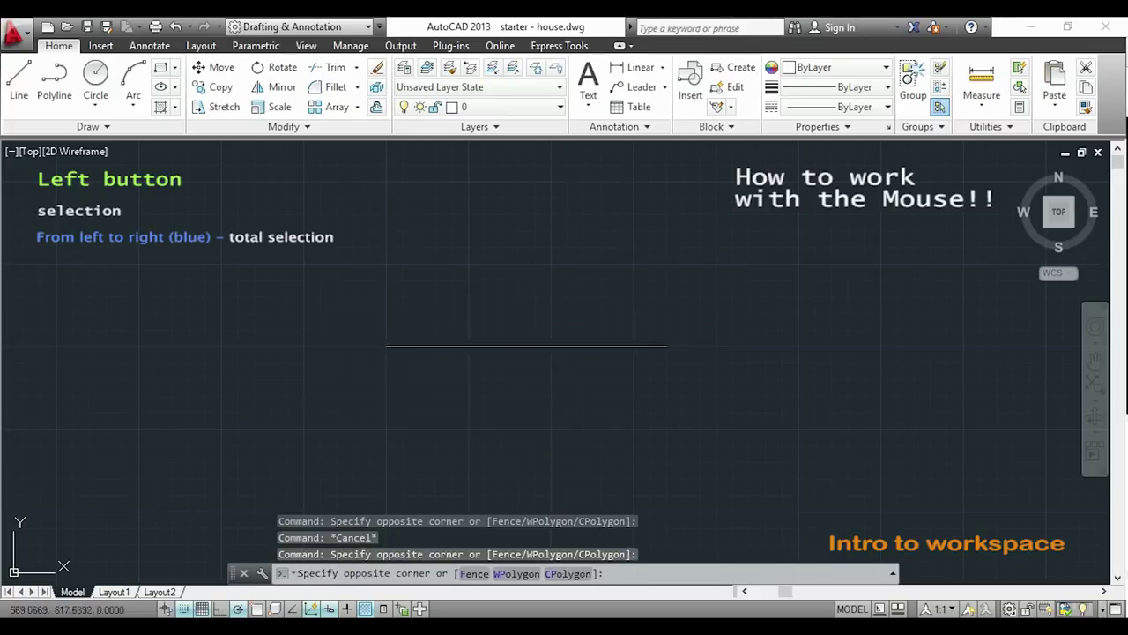
{"action": "left_click", "coordinate": [457, 310]}
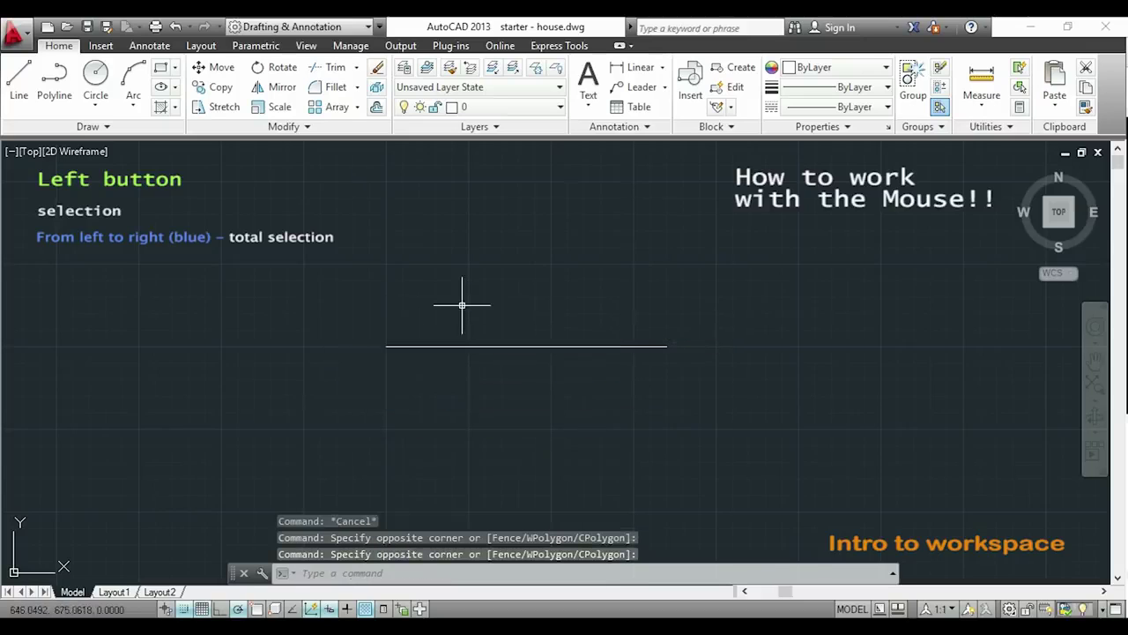
{"action": "left_click", "coordinate": [304, 398]}
{"action": "left_click", "coordinate": [479, 299]}
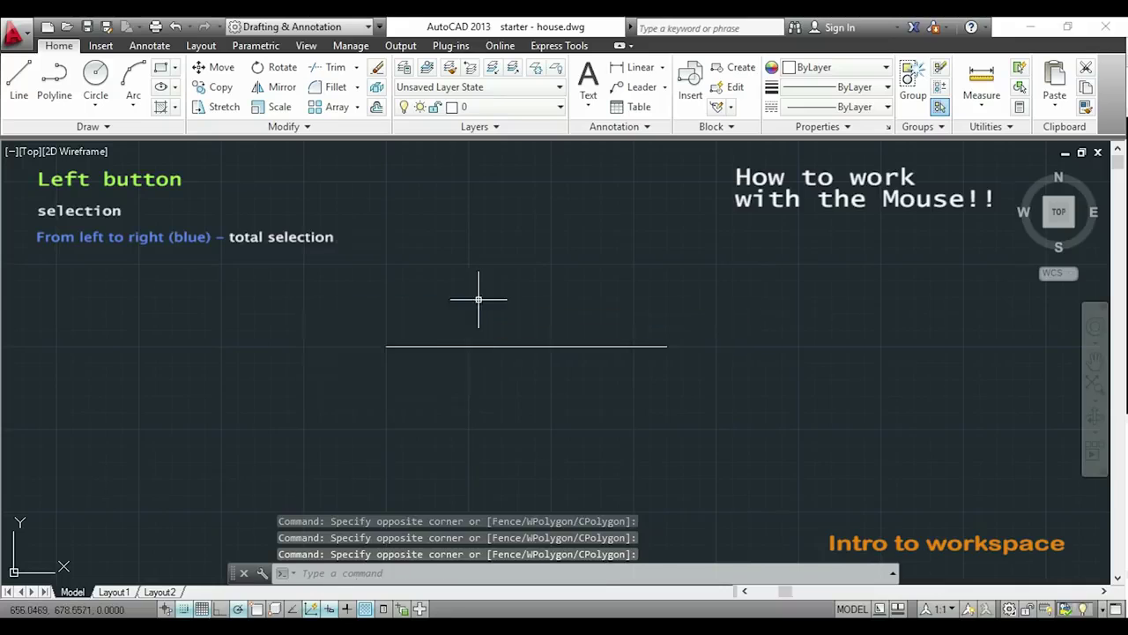
{"action": "key", "text": "Escape"}
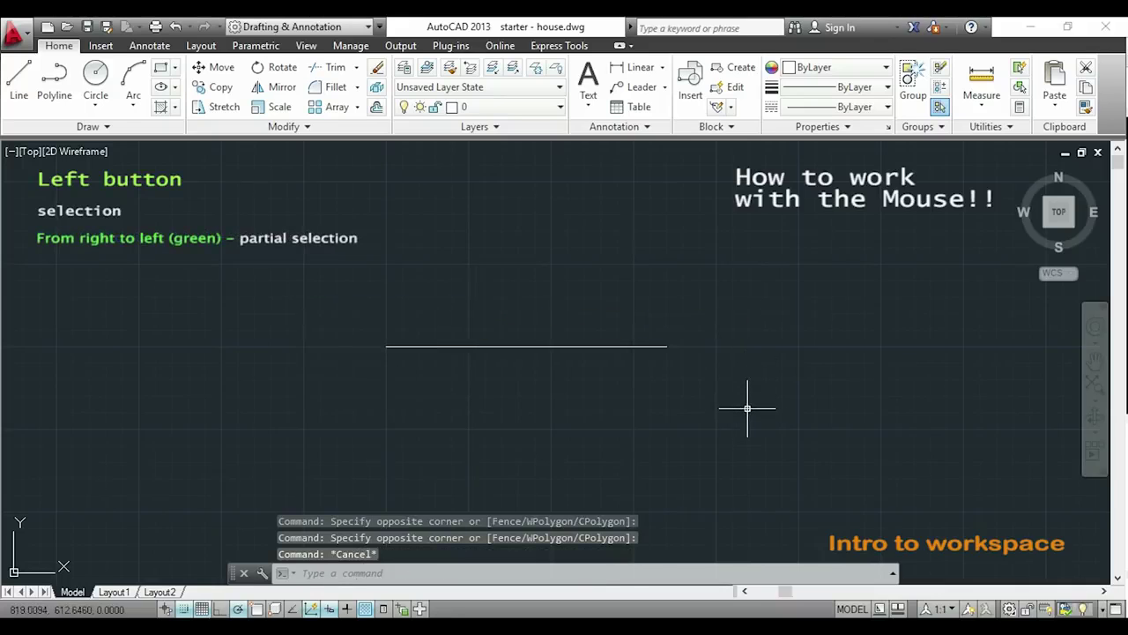
- Select the line with a right-to-left crossing window over only its right end, and clear the selection
{"action": "left_click", "coordinate": [747, 396]}
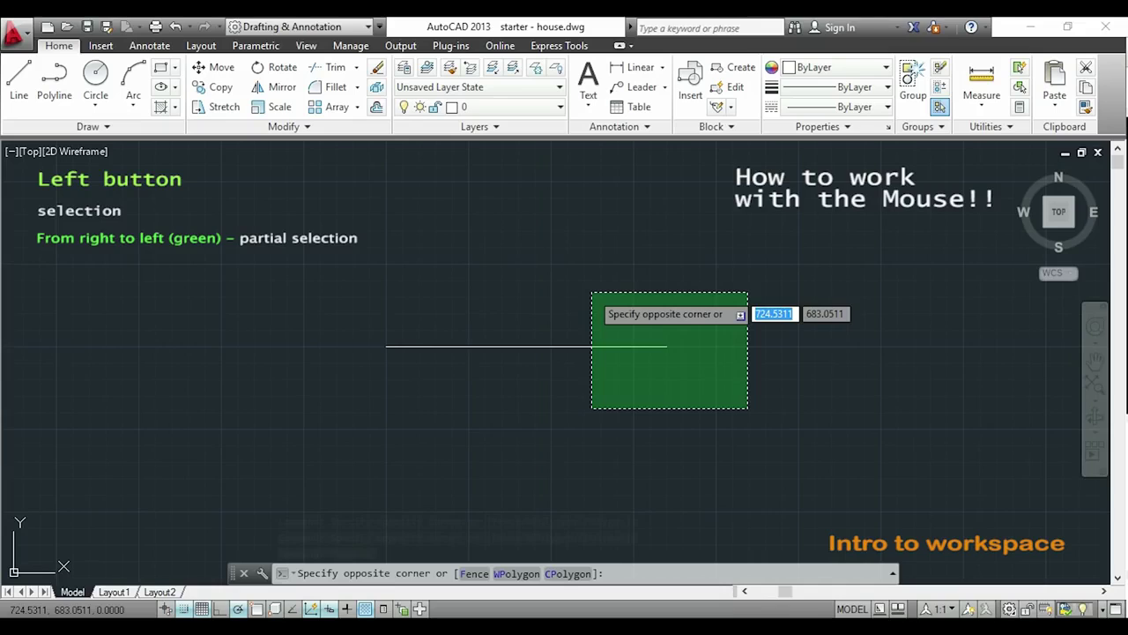
{"action": "left_click", "coordinate": [591, 292]}
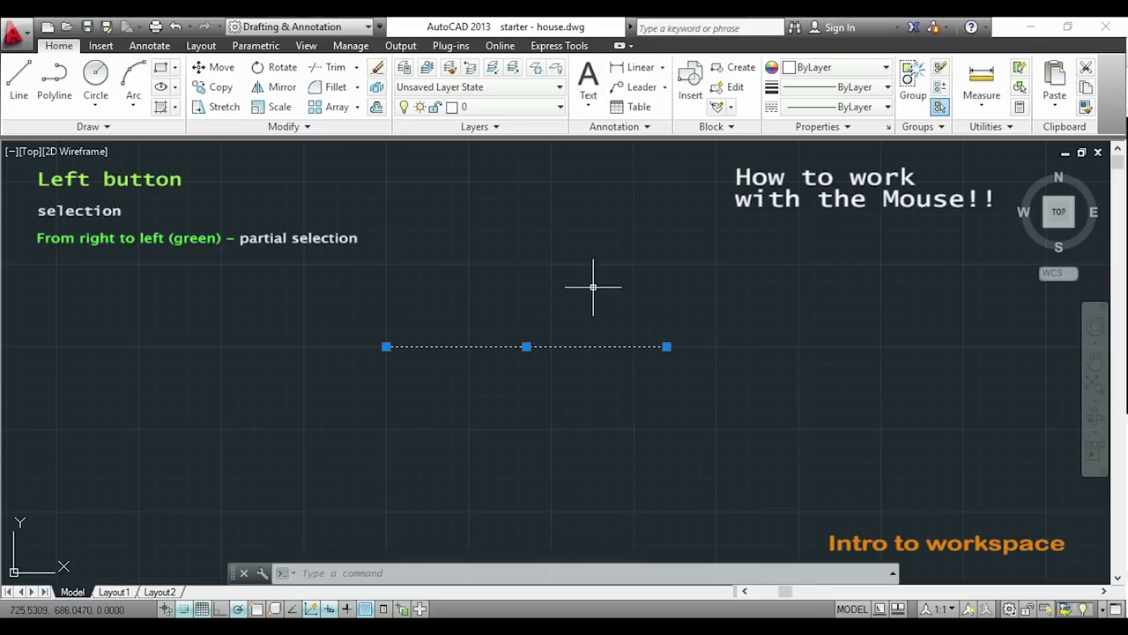
{"action": "key", "text": "Escape"}
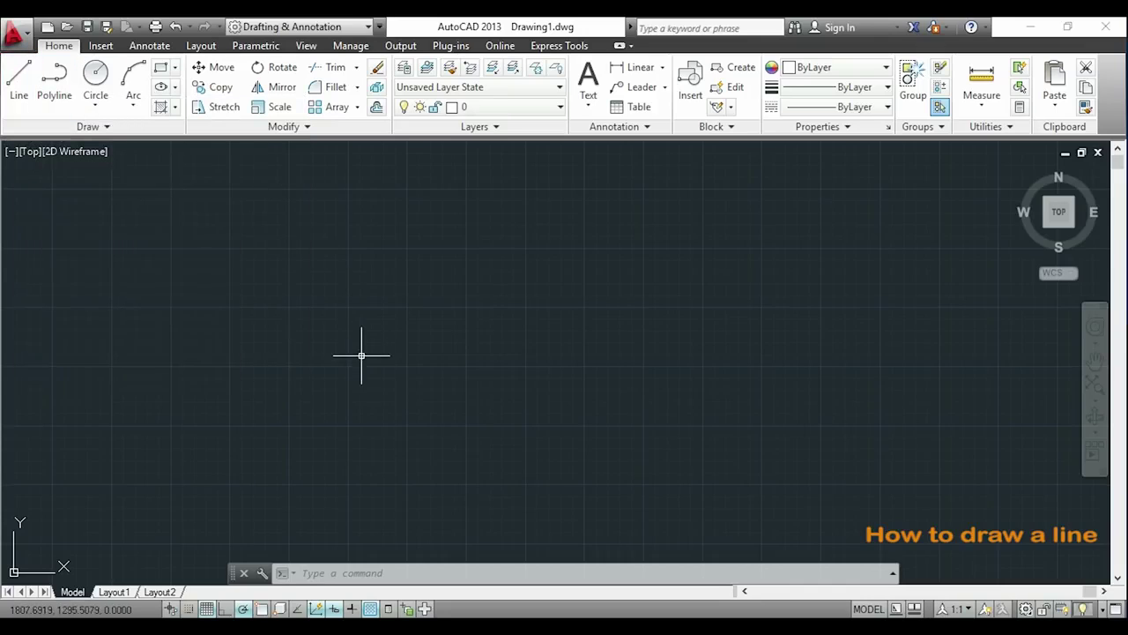
- Draw a single freehand line sloping gently down to the right in the middle of the drawing area
{"action": "type", "text": "LINE"}
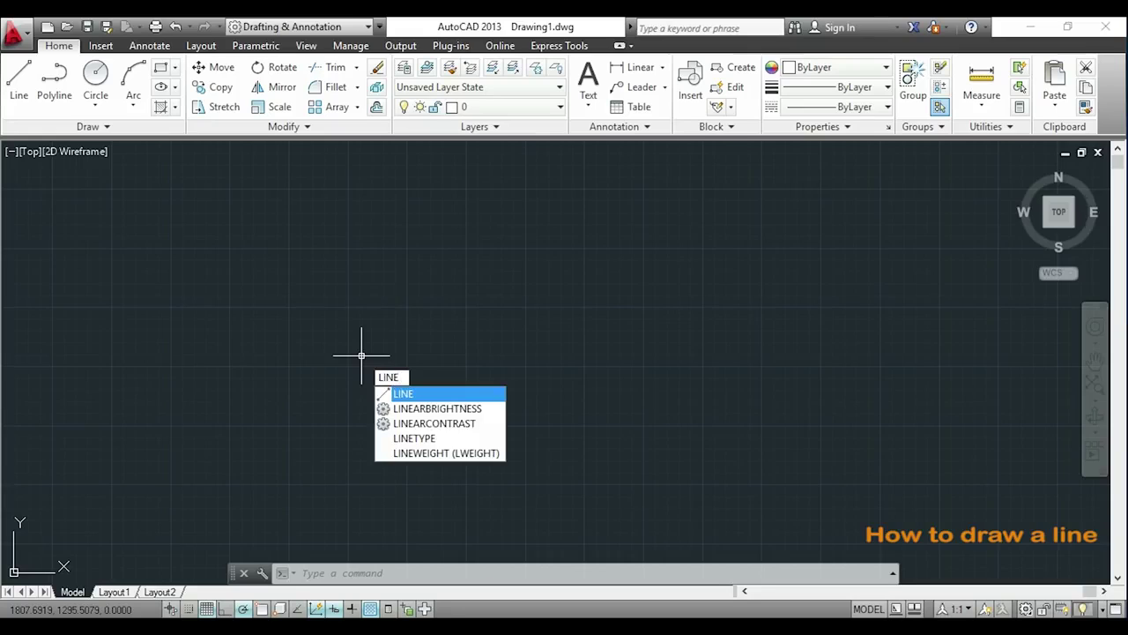
{"action": "key", "text": "Return"}
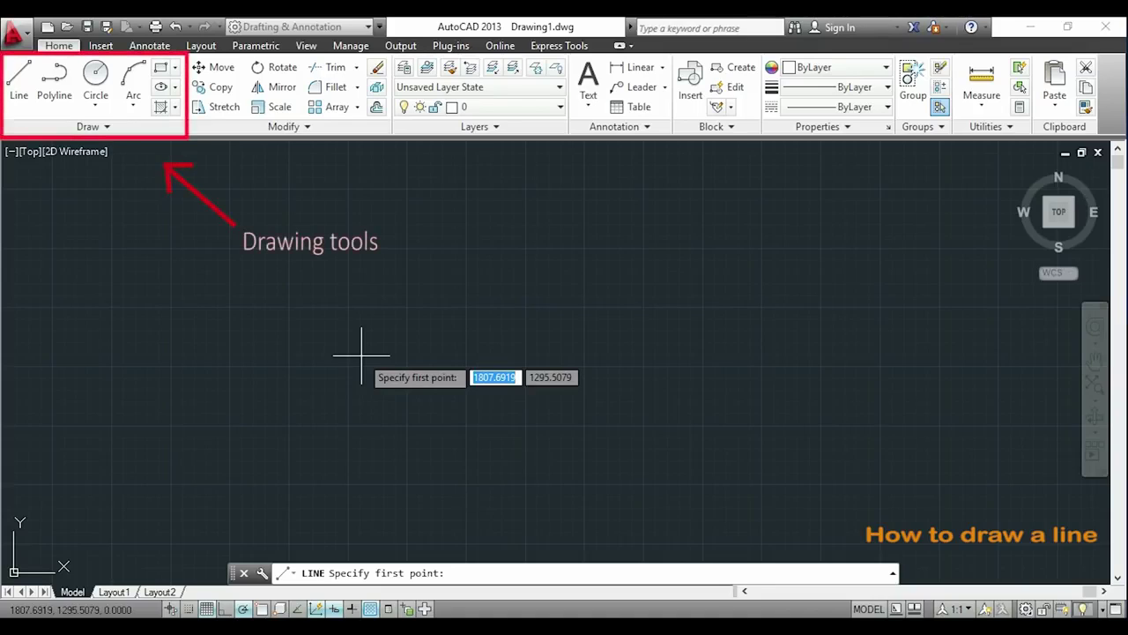
{"action": "left_click", "coordinate": [349, 308]}
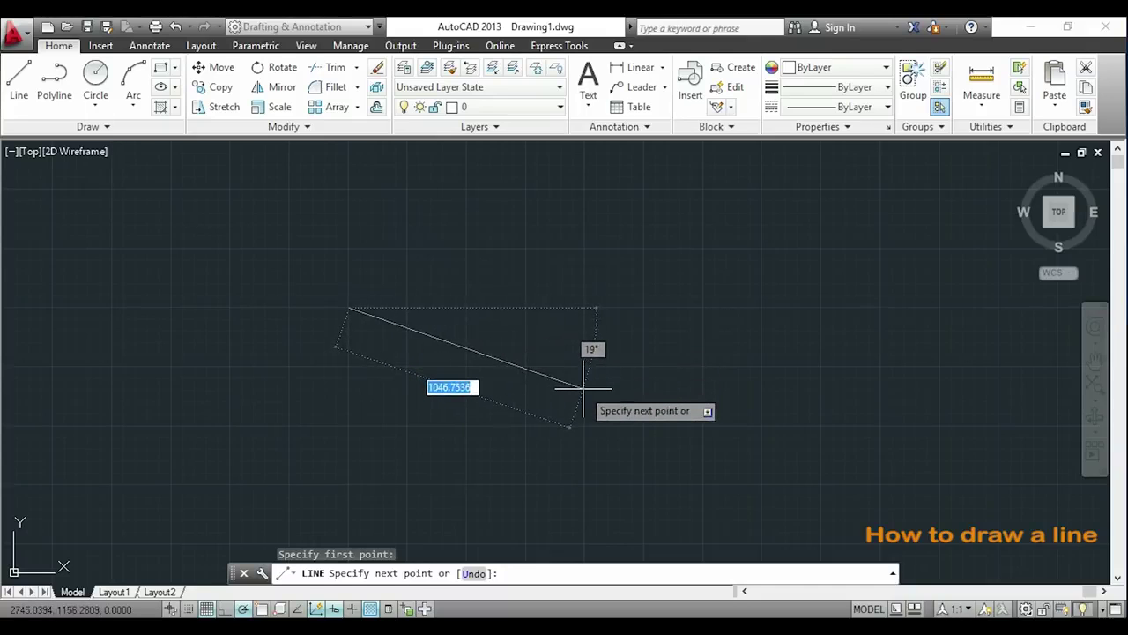
{"action": "left_click", "coordinate": [624, 356]}
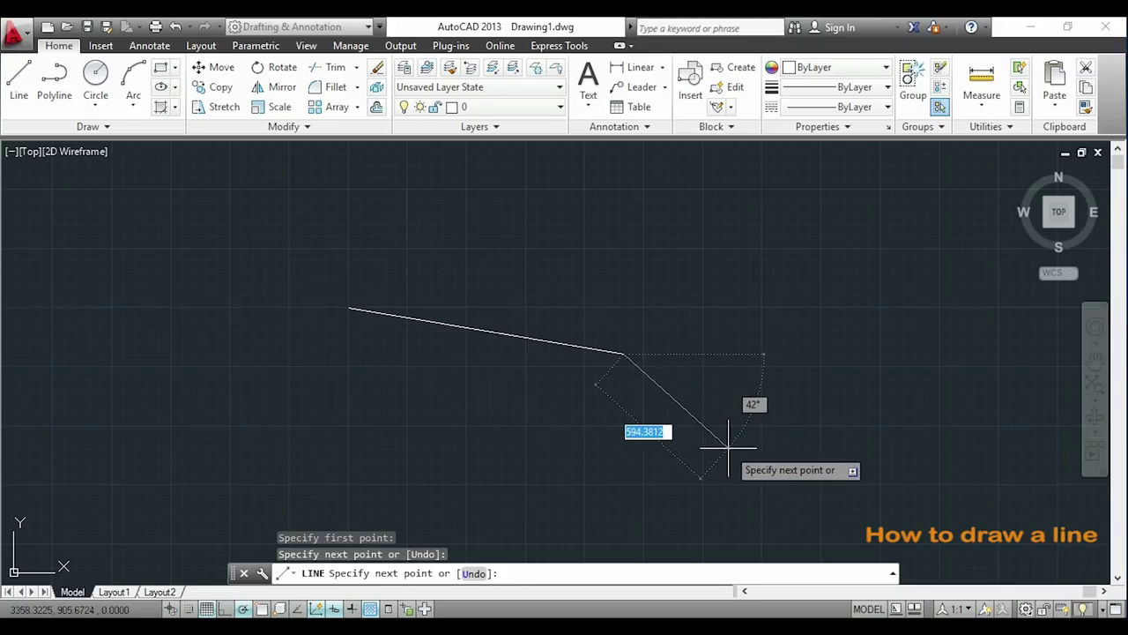
{"action": "key", "text": "Escape"}
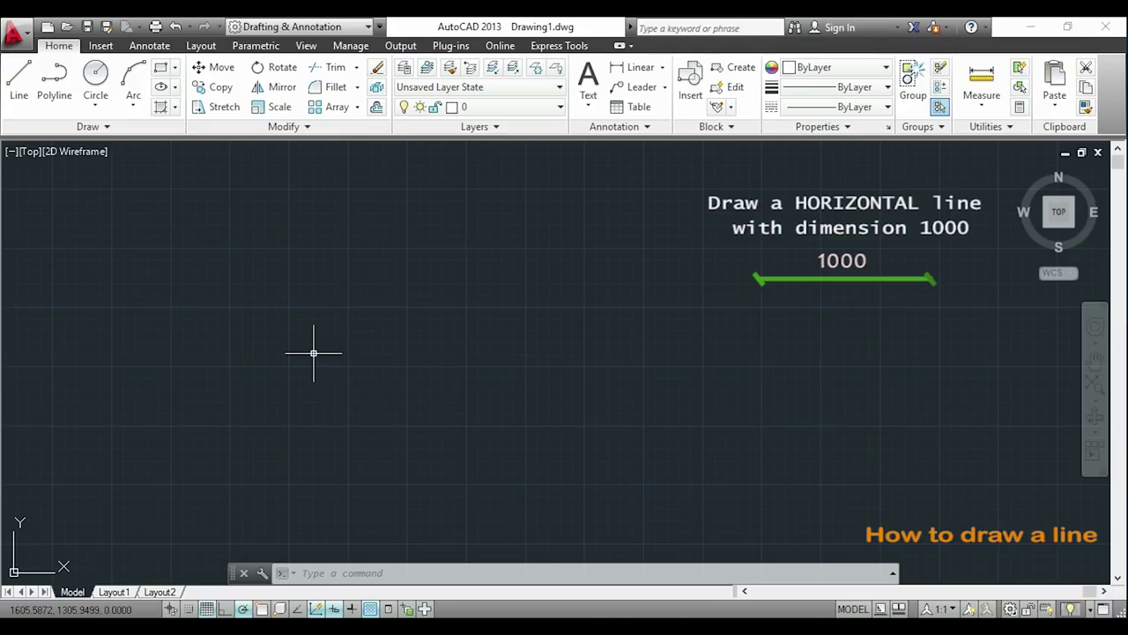
- Draw a horizontal line 1000 units long at 0° in the middle of the drawing area
{"action": "type", "text": "l"}
{"action": "key", "text": "Return"}
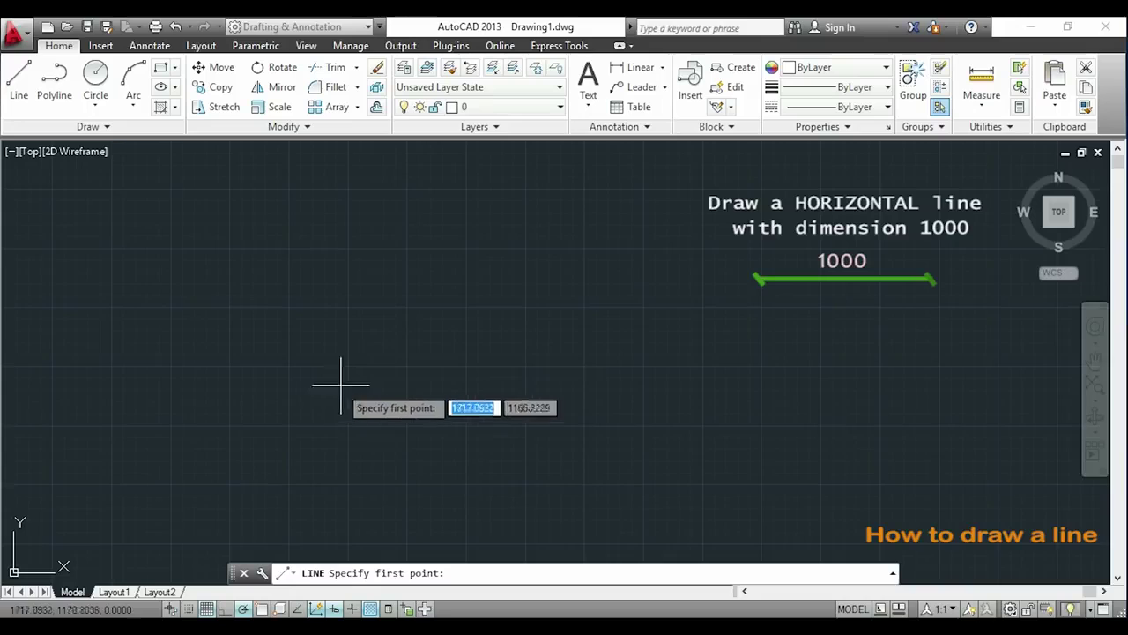
{"action": "left_click", "coordinate": [384, 344]}
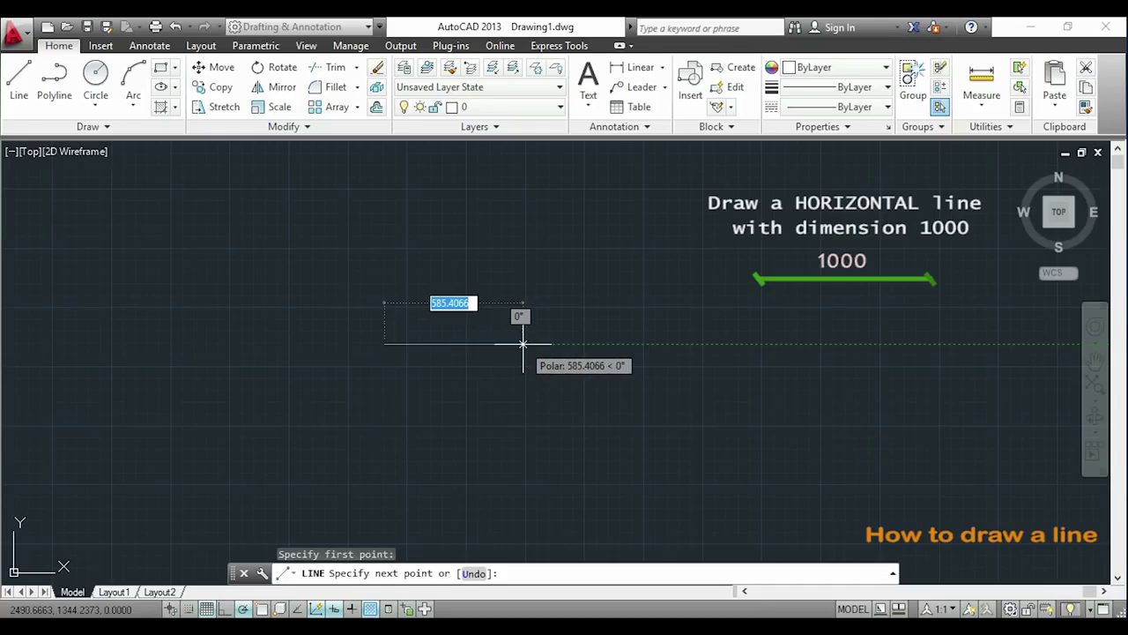
{"action": "type", "text": "1000"}
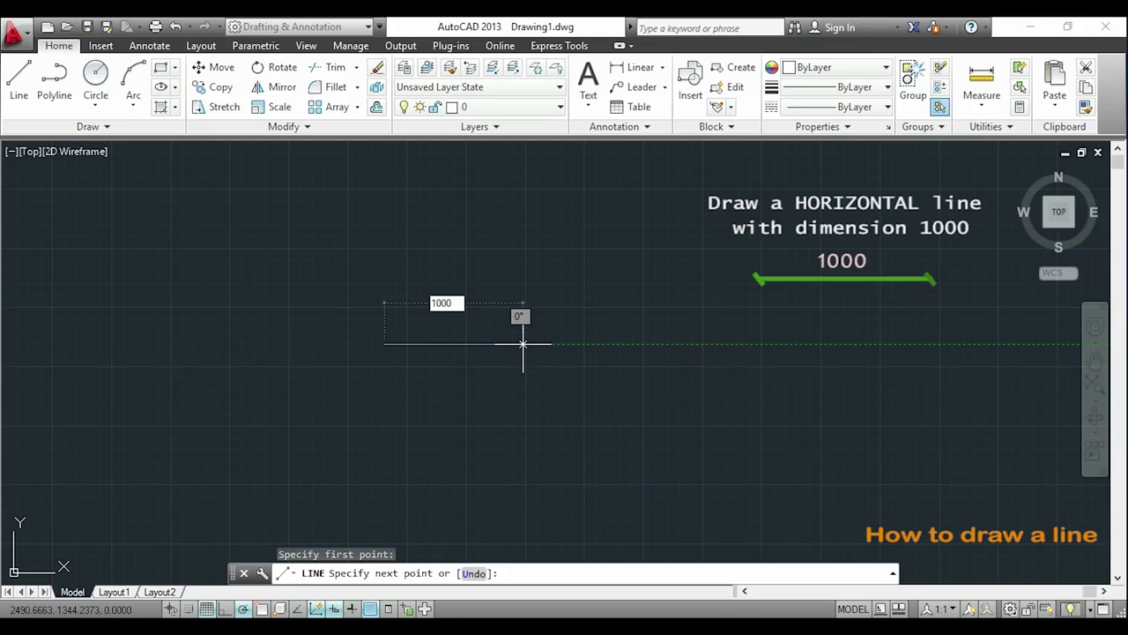
{"action": "key", "text": "Return"}
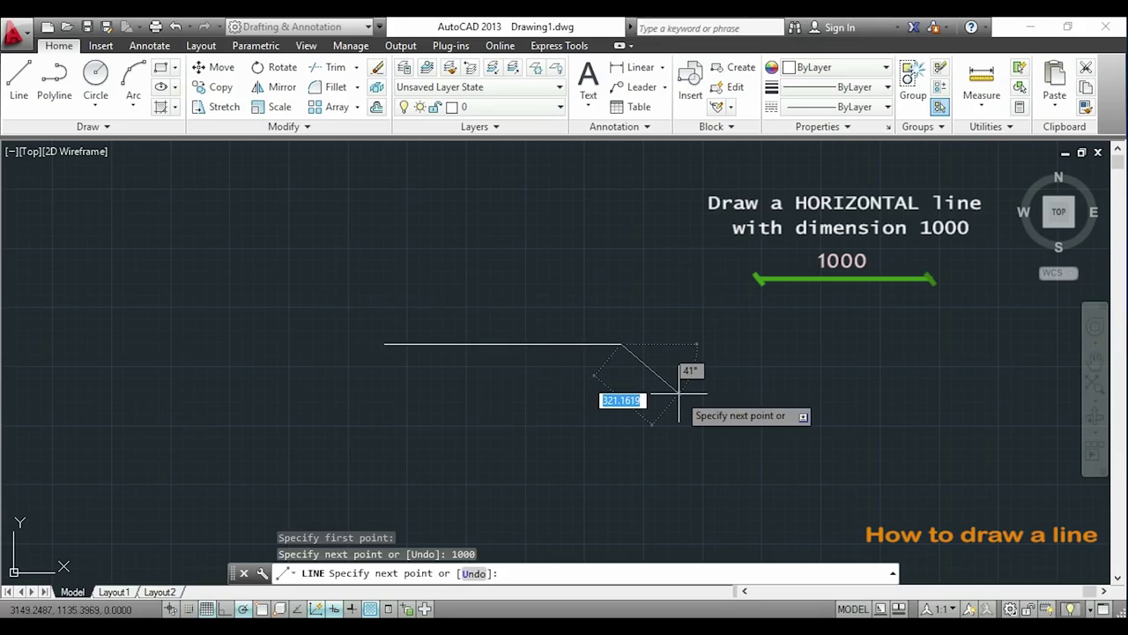
{"action": "key", "text": "Escape"}
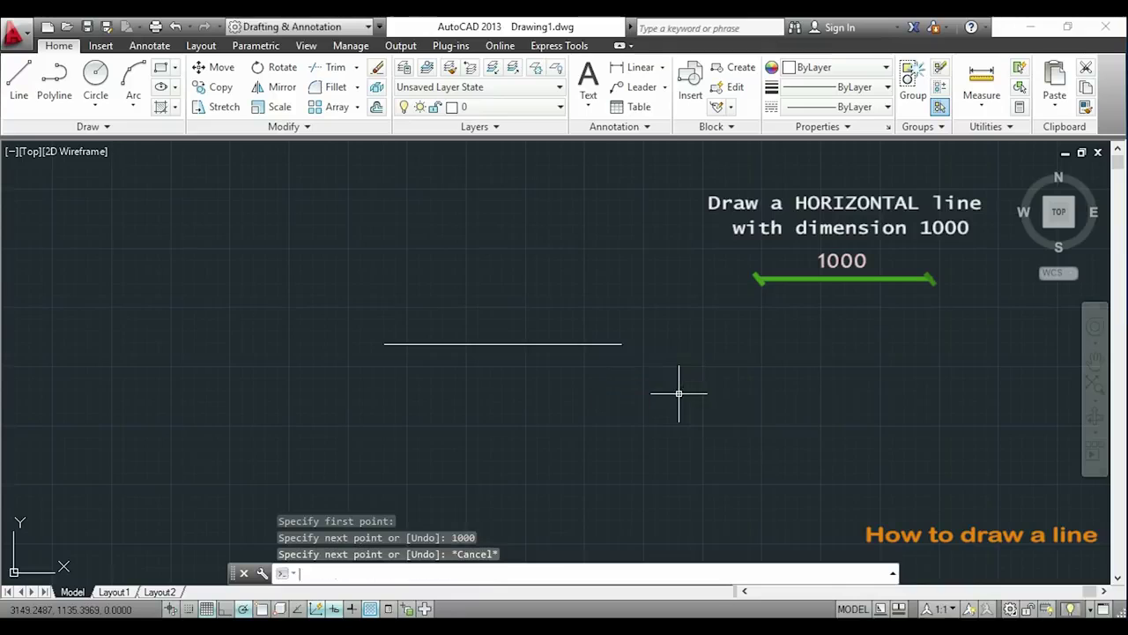
- Examine the 1000-unit horizontal line up close, selecting it to show its grips and clearing the selection
{"action": "scroll", "coordinate": [526, 327], "scroll_direction": "up", "scroll_amount": 6}
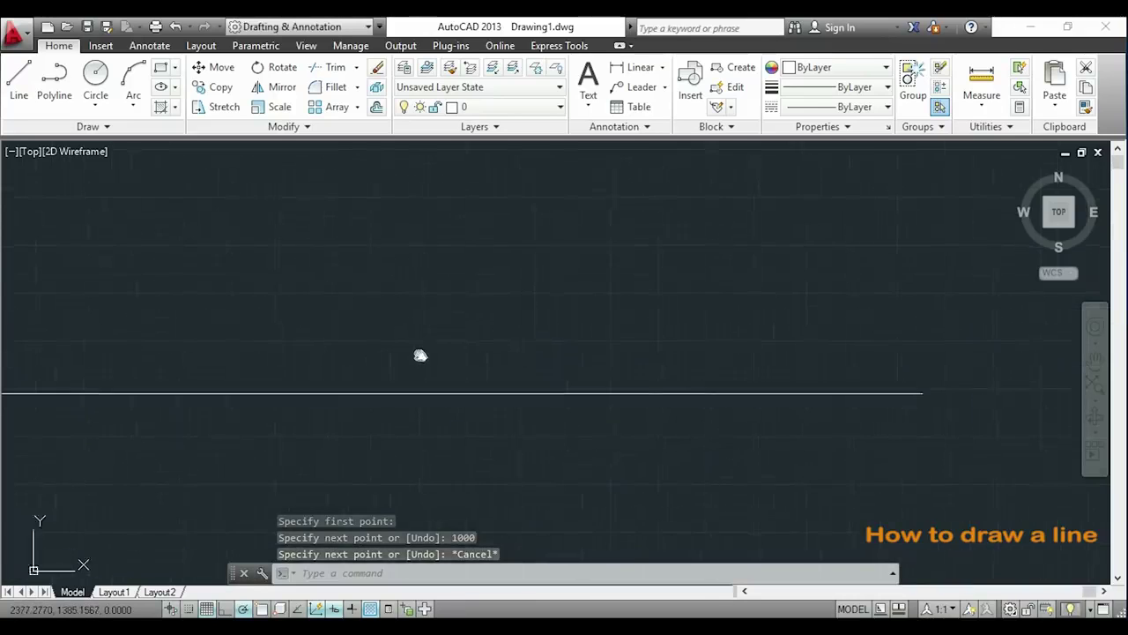
{"action": "middle_click_drag", "start_coordinate": [418, 353], "coordinate": [486, 320]}
{"action": "left_click", "coordinate": [503, 361]}
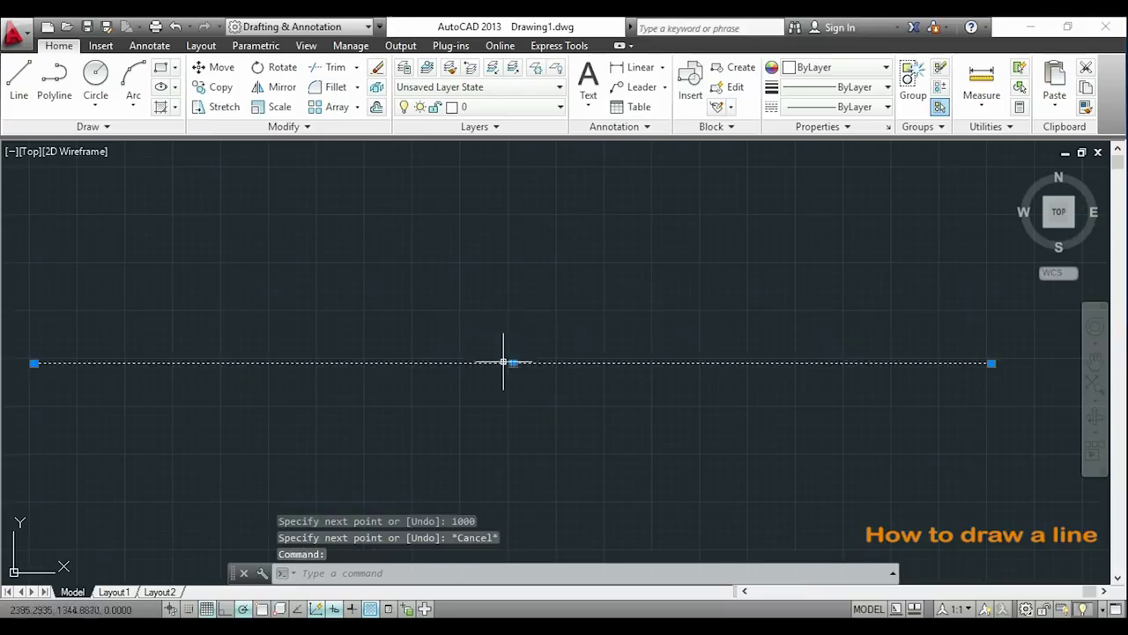
{"action": "key", "text": "Escape"}
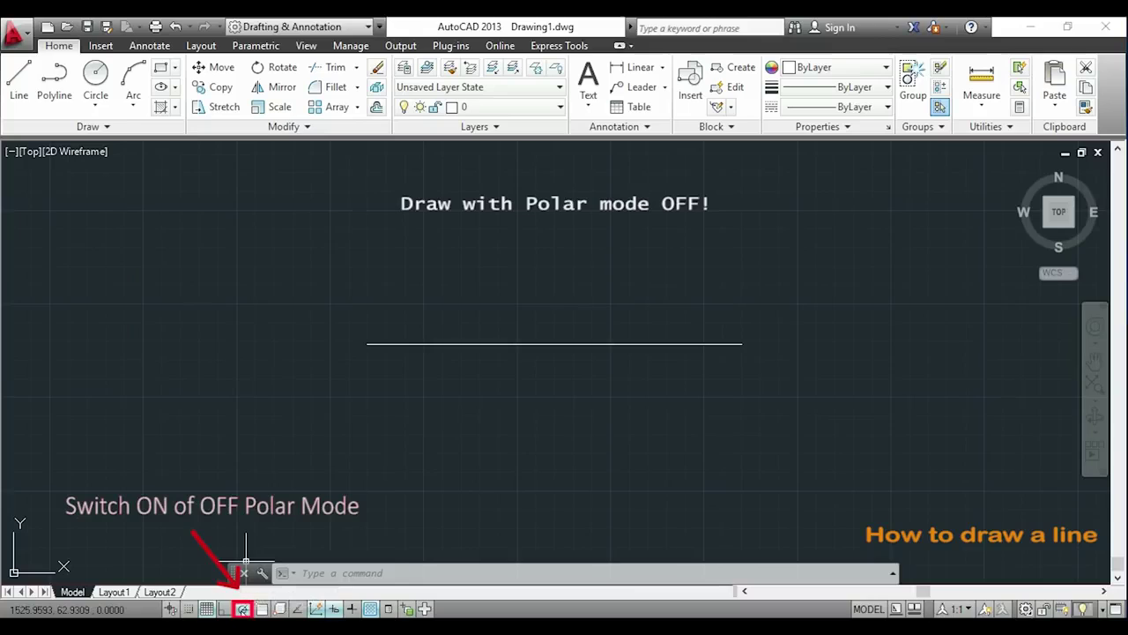
- Turn polar tracking off and draw a nearly horizontal freehand line just below the 1000-unit line
{"action": "left_click", "coordinate": [243, 608]}
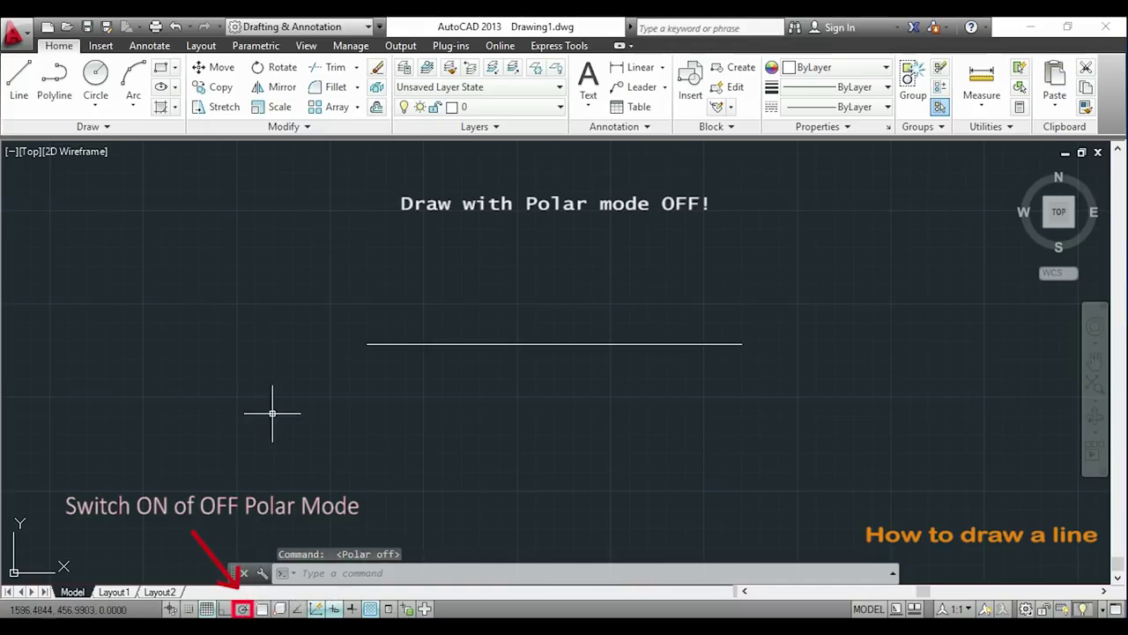
{"action": "type", "text": "l"}
{"action": "key", "text": "Return"}
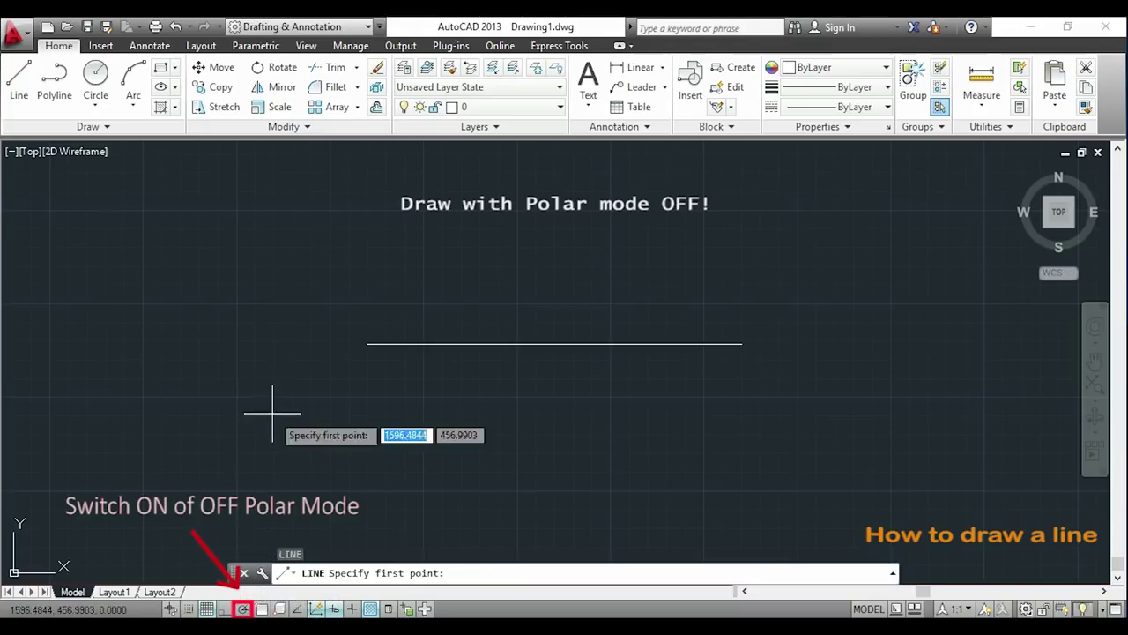
{"action": "left_click", "coordinate": [356, 423]}
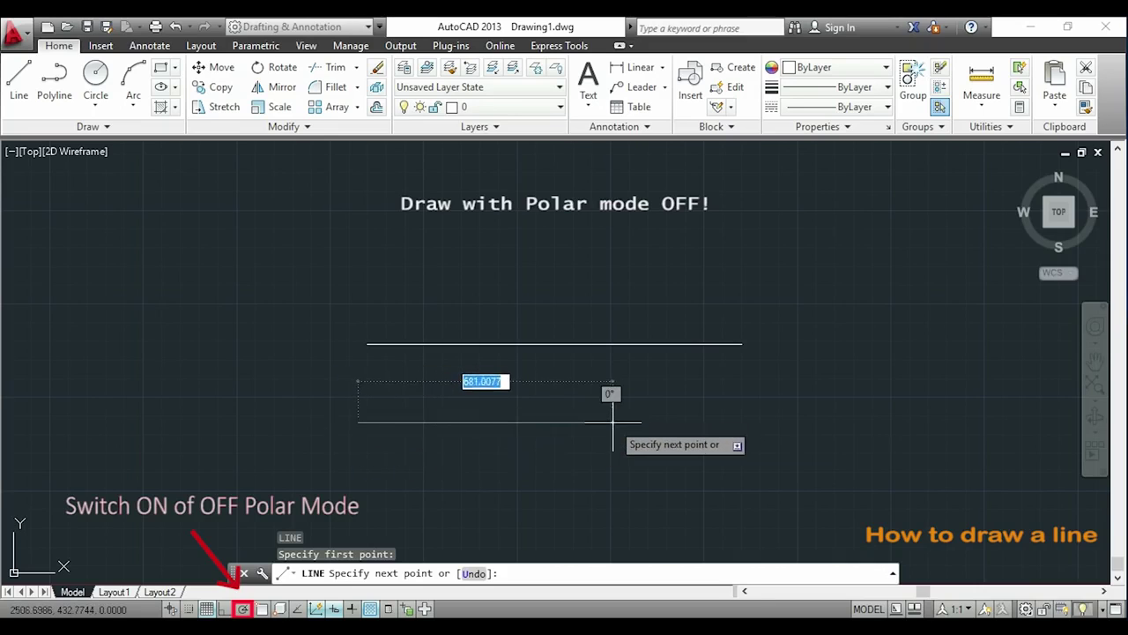
{"action": "left_click", "coordinate": [702, 422]}
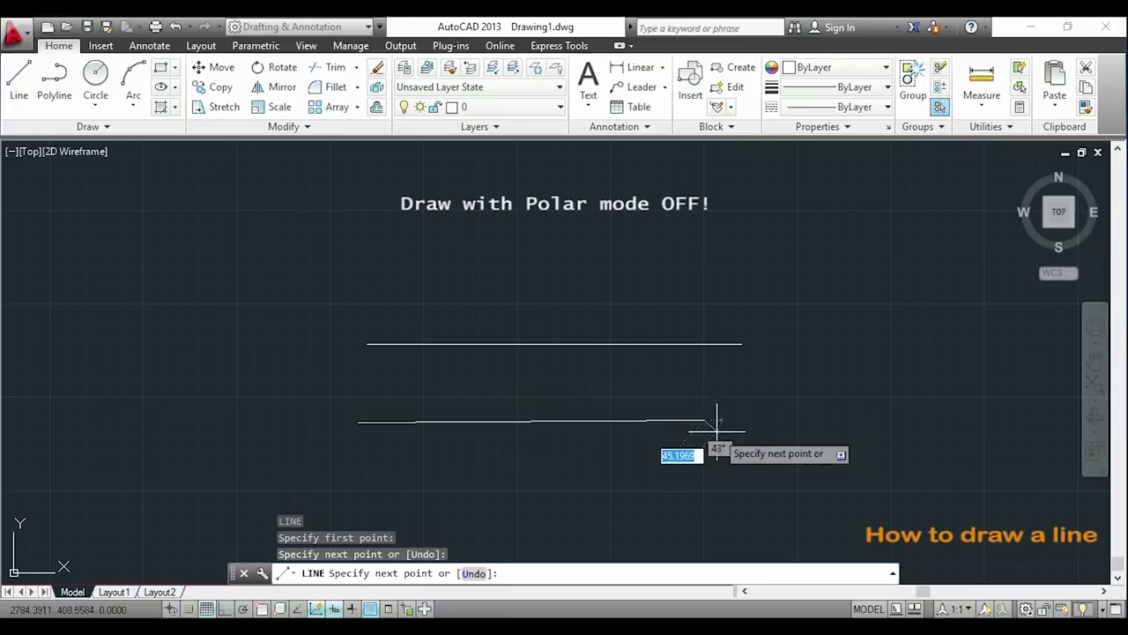
- End the line command, inspect the freehand line below the 1000-unit line up close, and delete it
{"action": "key", "text": "Escape"}
{"action": "scroll", "coordinate": [625, 428], "scroll_direction": "up", "scroll_amount": 3}
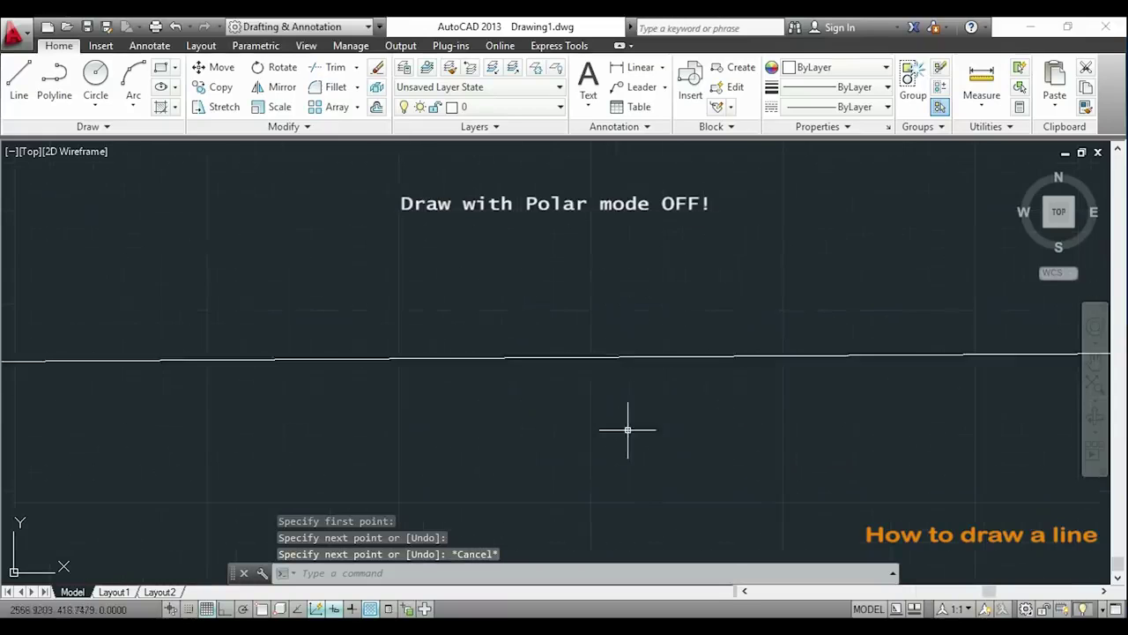
{"action": "scroll", "coordinate": [691, 426], "scroll_direction": "up", "scroll_amount": 2}
{"action": "scroll", "coordinate": [680, 429], "scroll_direction": "down", "scroll_amount": 4}
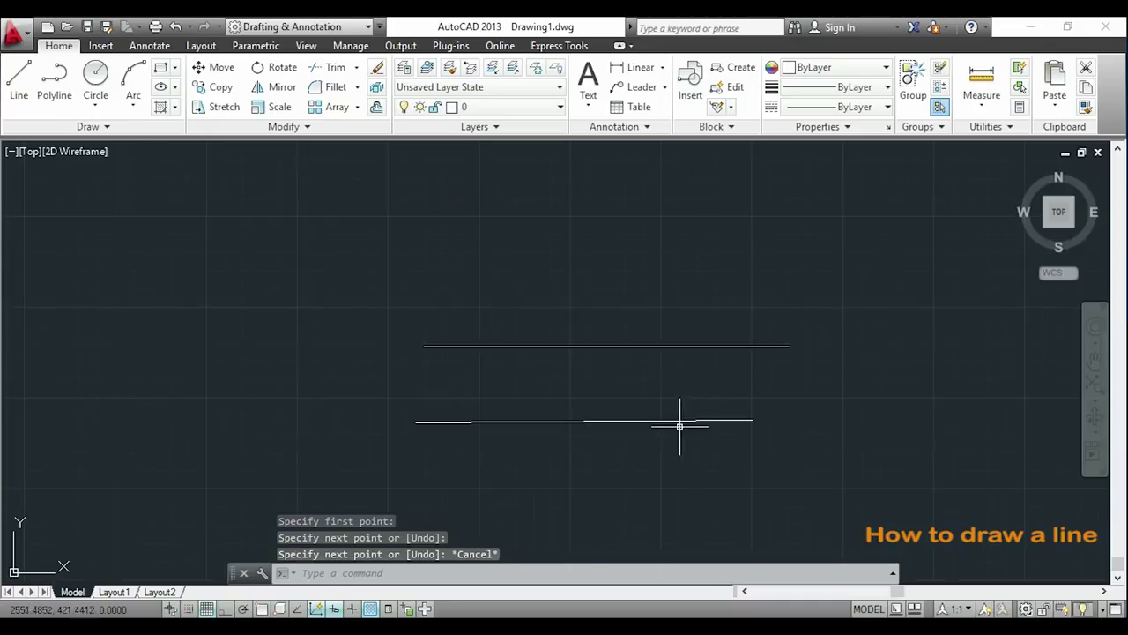
{"action": "left_click", "coordinate": [745, 420]}
{"action": "key", "text": "Delete"}
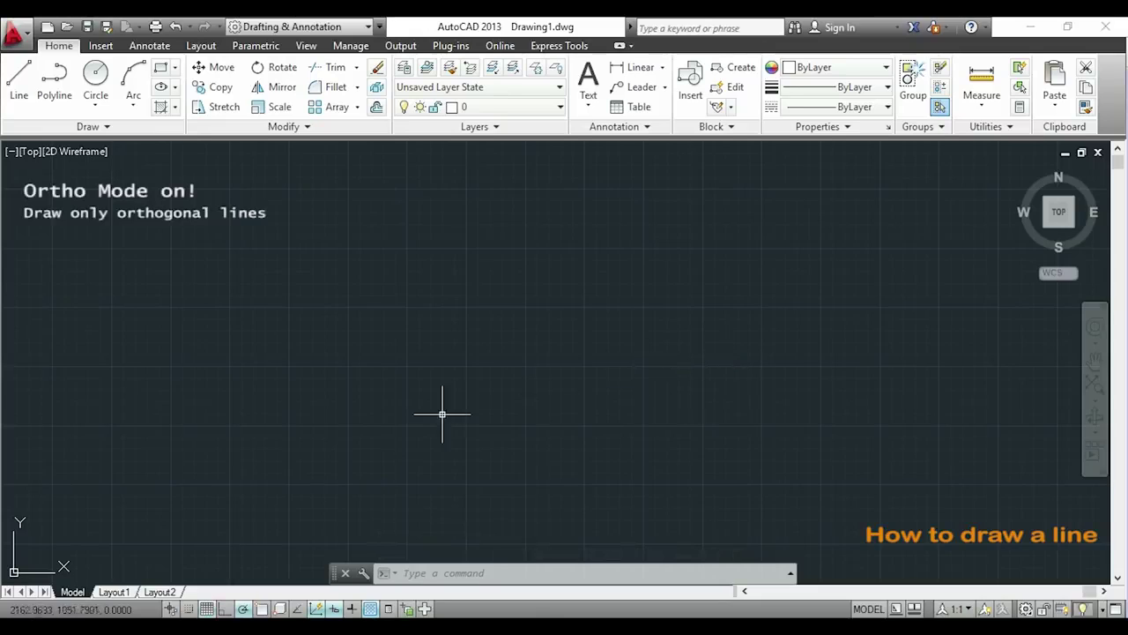
- Turn ortho mode on and start an outline with a 100-unit horizontal line going right from mid-drawing
{"action": "left_click", "coordinate": [224, 608]}
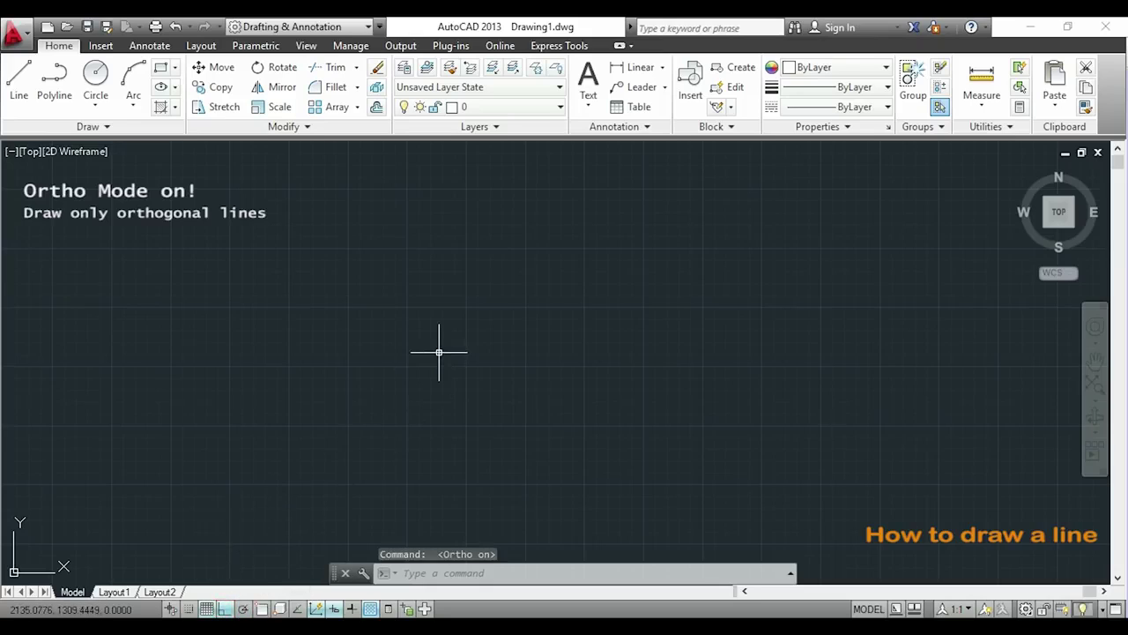
{"action": "type", "text": "Line"}
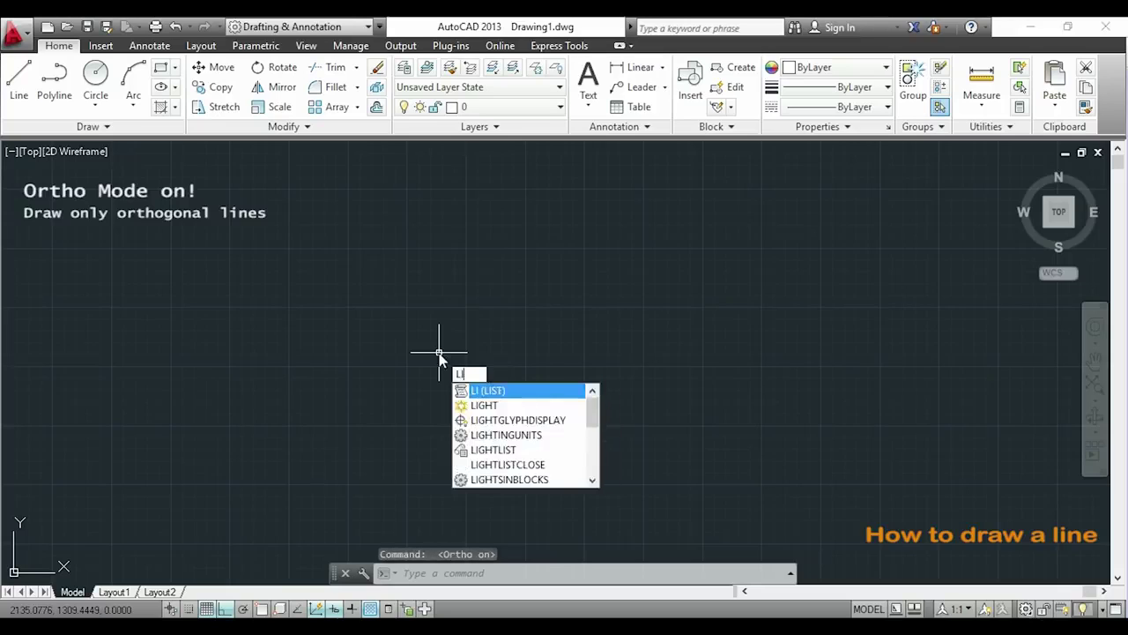
{"action": "key", "text": "Return"}
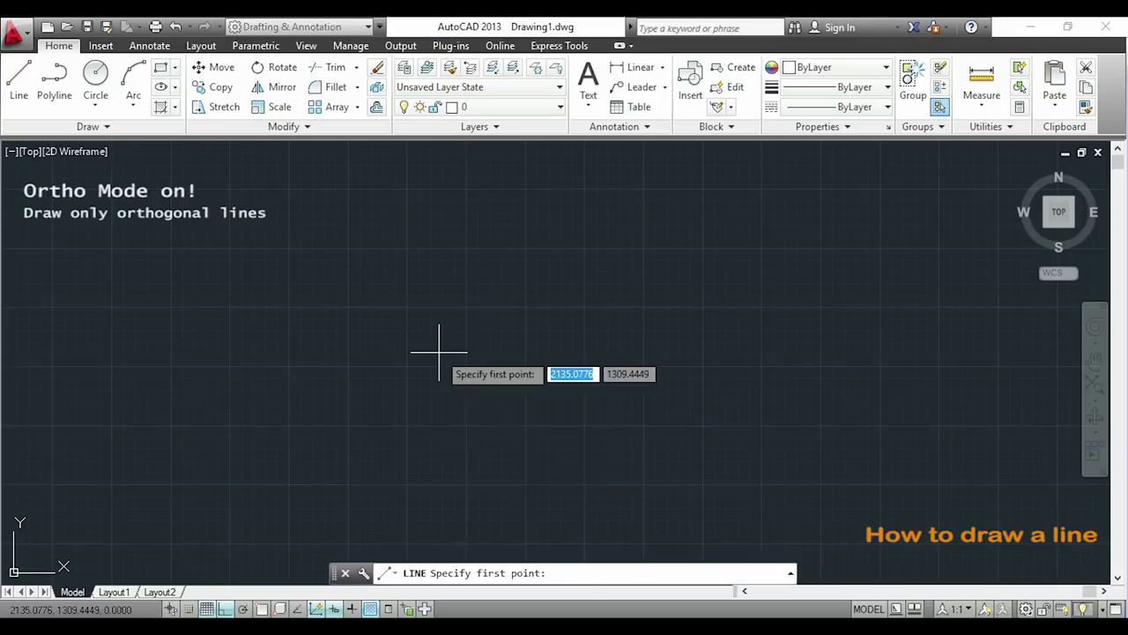
{"action": "left_click", "coordinate": [439, 352]}
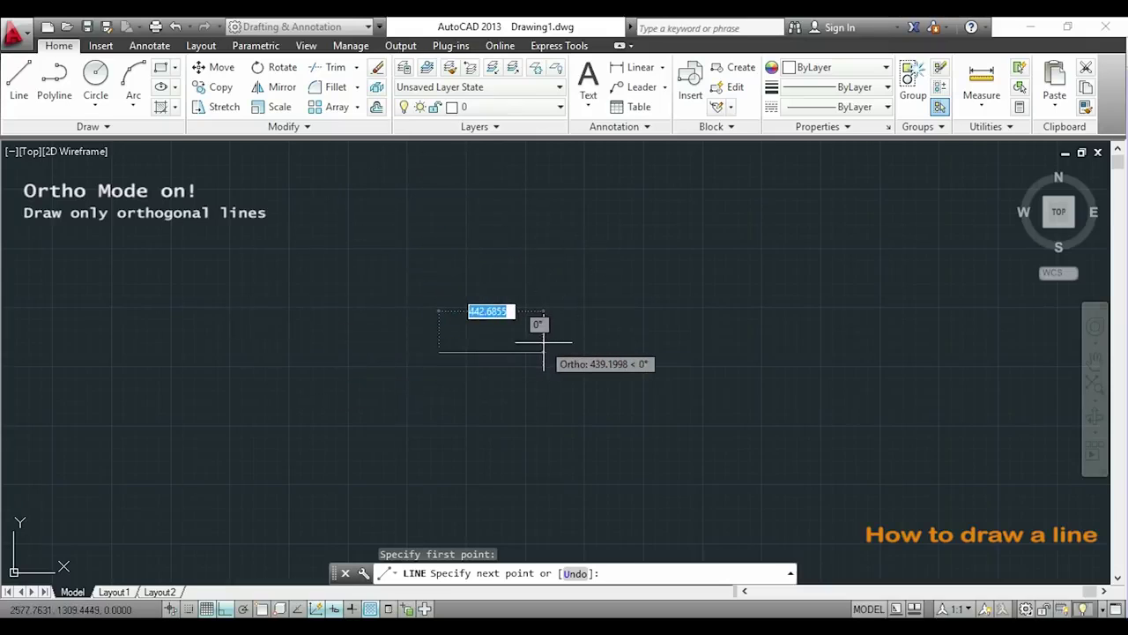
{"action": "type", "text": "100"}
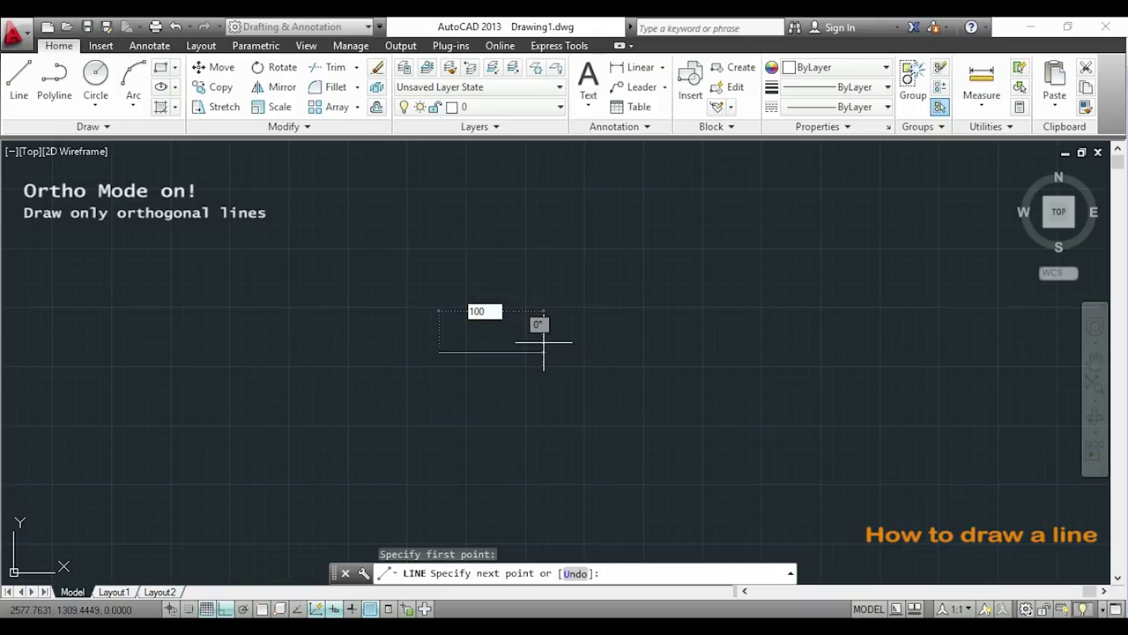
{"action": "key", "text": "Return"}
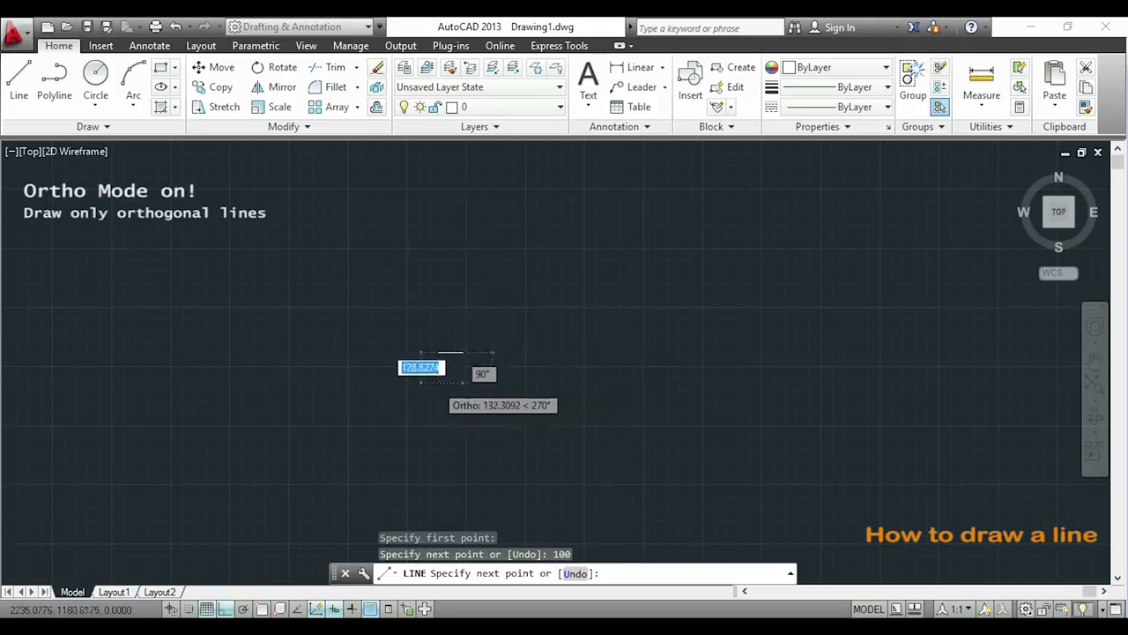
- Continue the outline with a segment 200 units straight down and another 100 units to the right
{"action": "scroll", "coordinate": [437, 382], "scroll_direction": "up", "scroll_amount": 6}
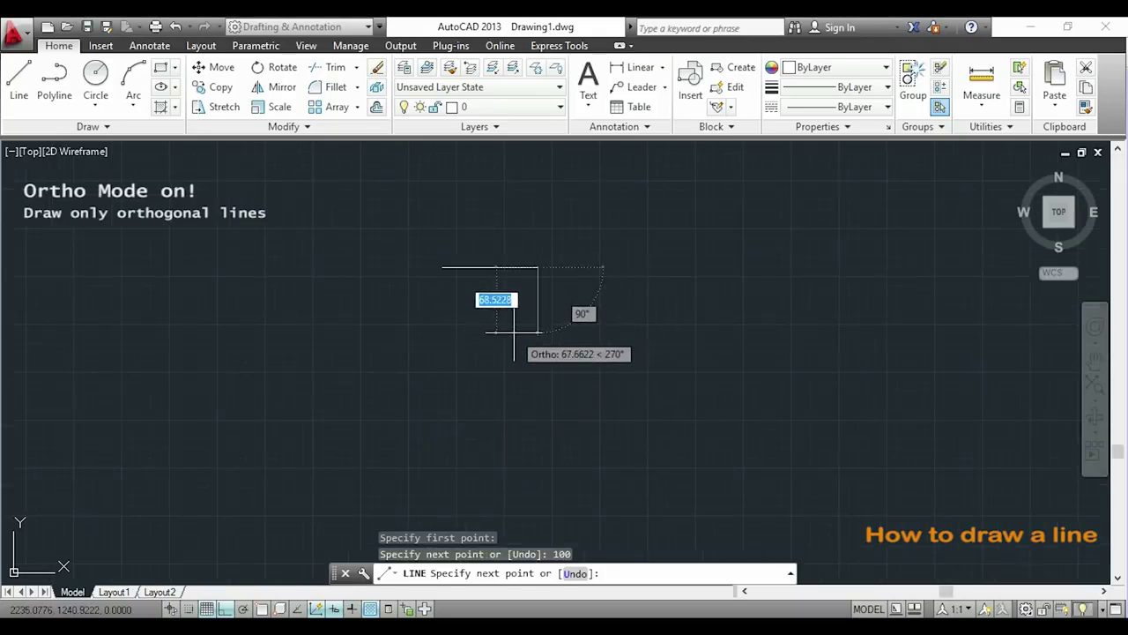
{"action": "type", "text": "200"}
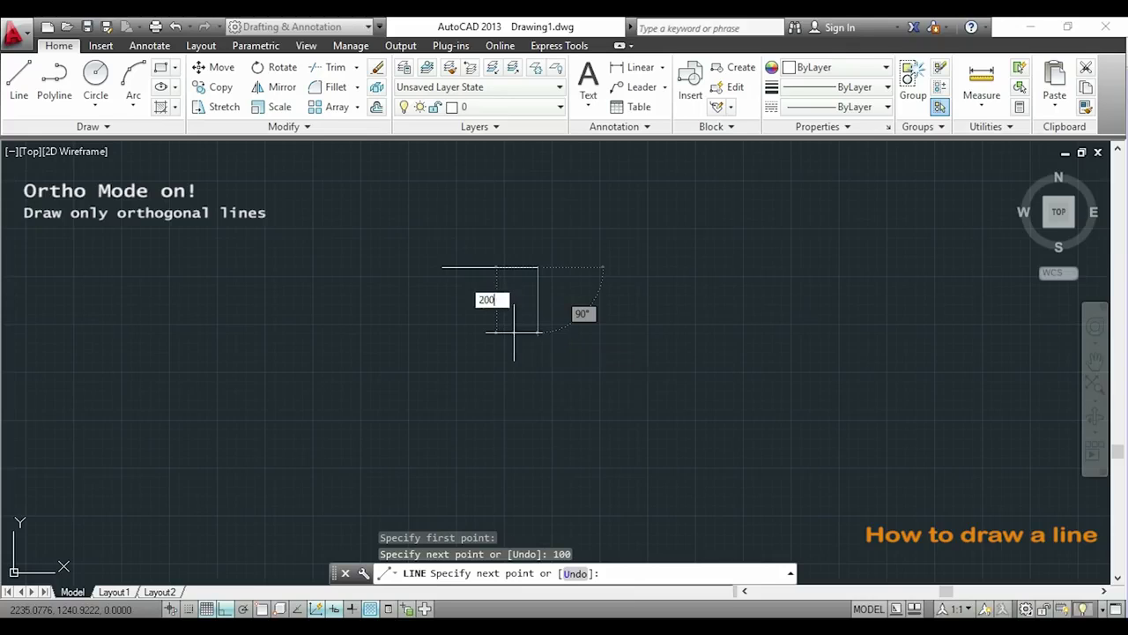
{"action": "key", "text": "Return"}
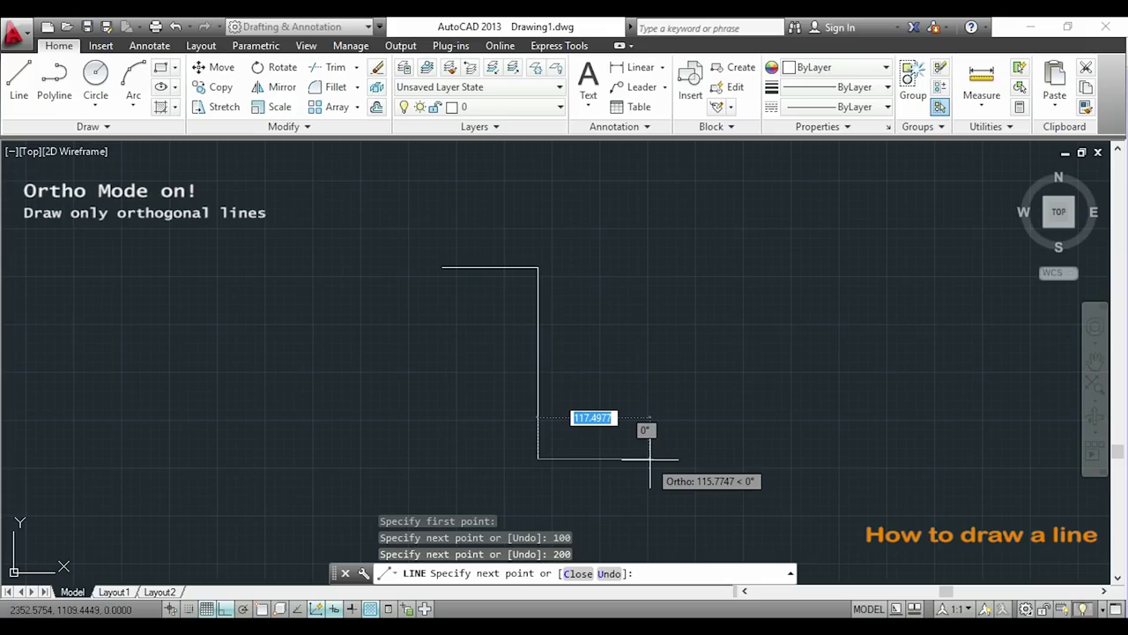
{"action": "type", "text": "100"}
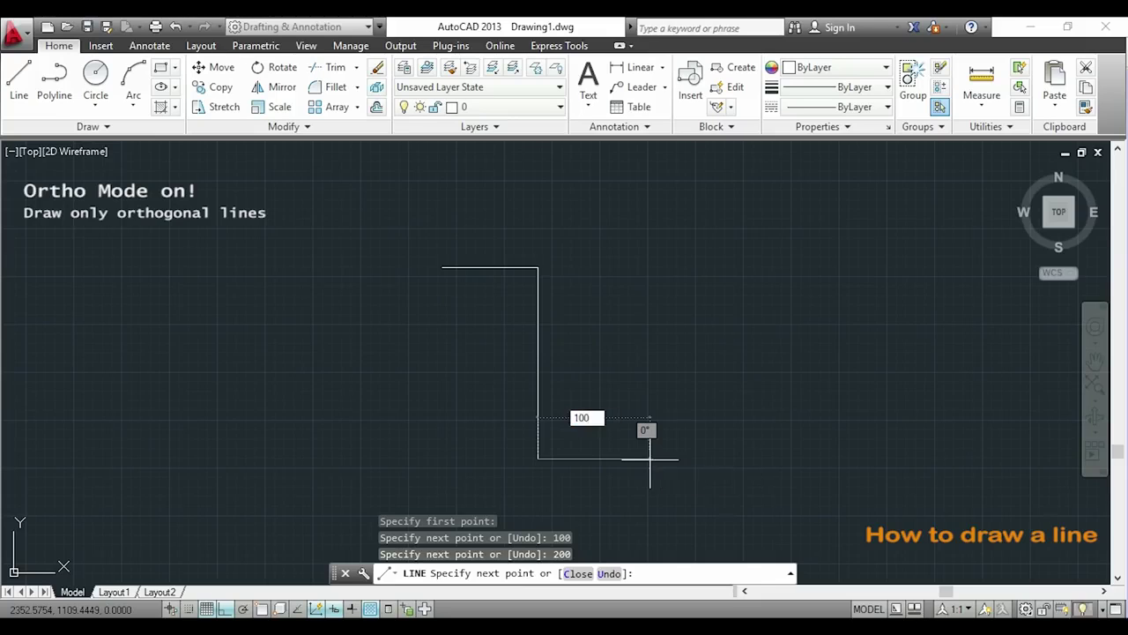
{"action": "key", "text": "Return"}
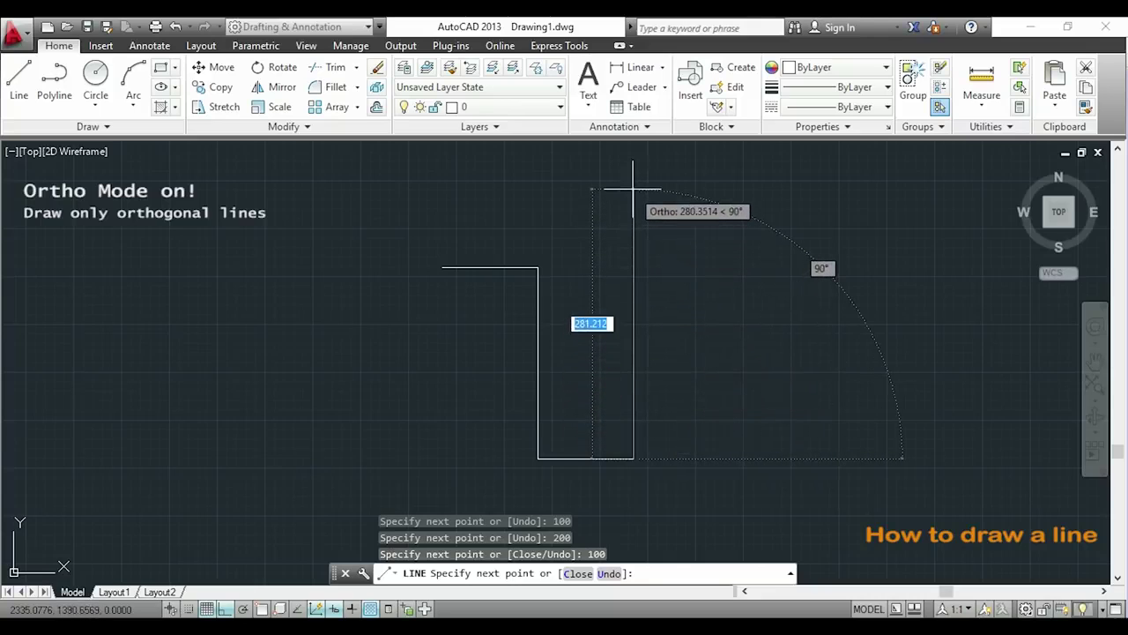
- Close the L-shaped outline with segments 300 units up, 200 units left and 100 units down to the start point
{"action": "type", "text": "300"}
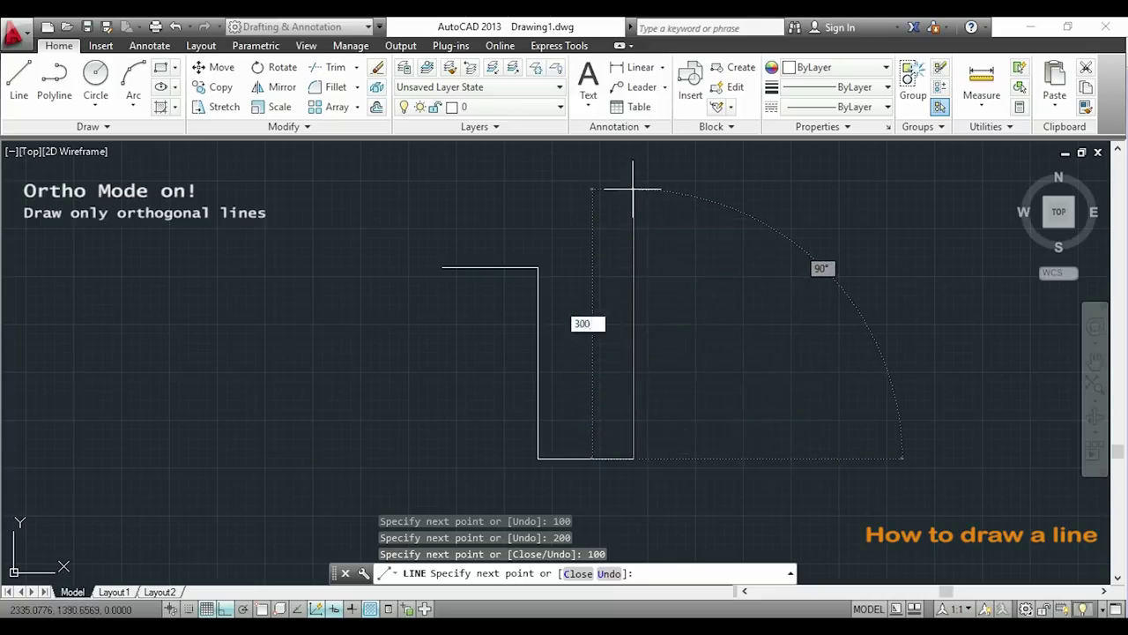
{"action": "key", "text": "Return"}
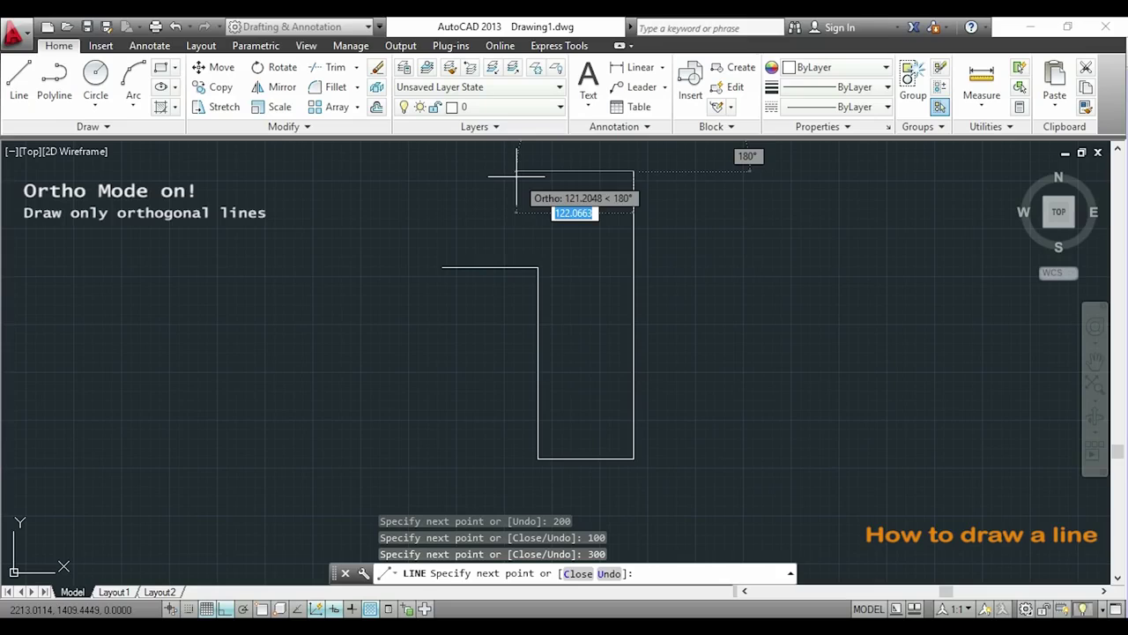
{"action": "type", "text": "200"}
{"action": "key", "text": "Return"}
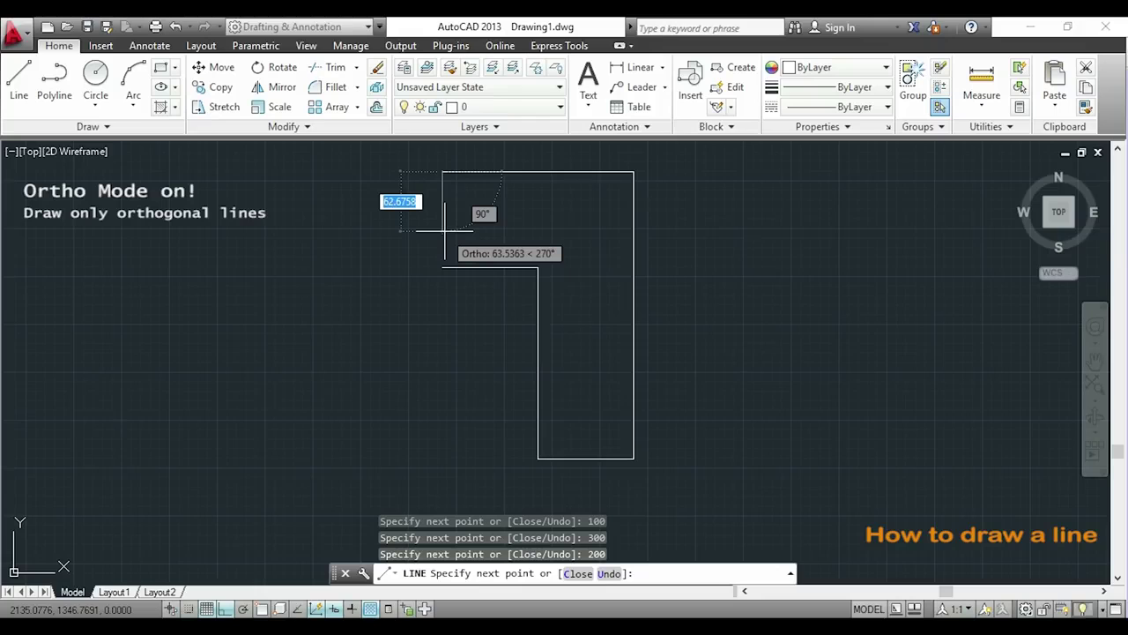
{"action": "type", "text": "100"}
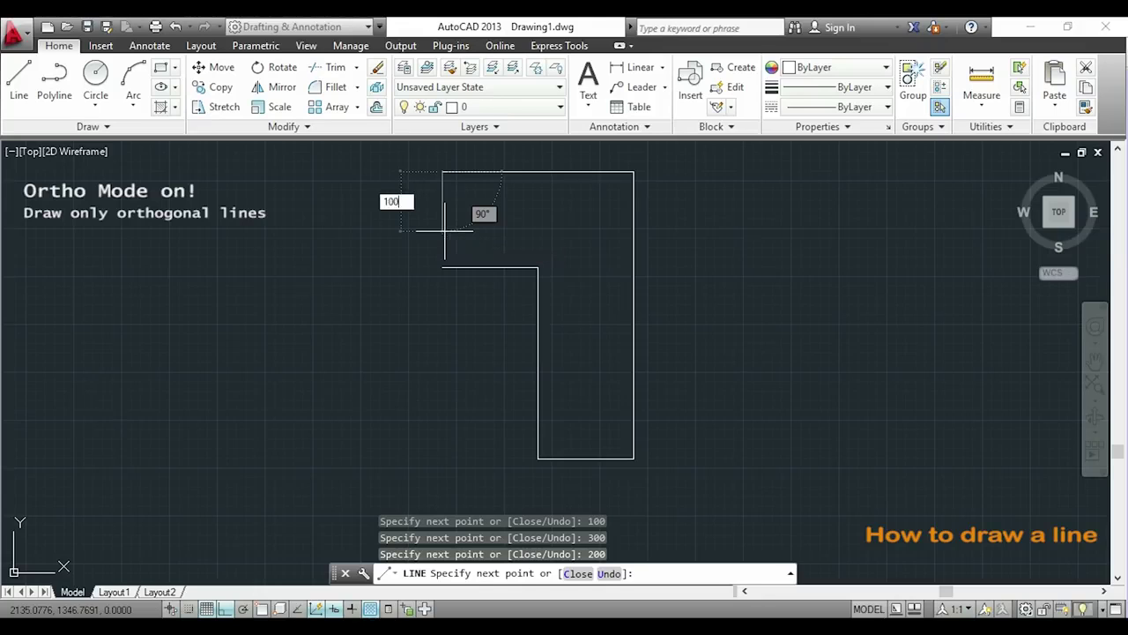
{"action": "key", "text": "Return"}
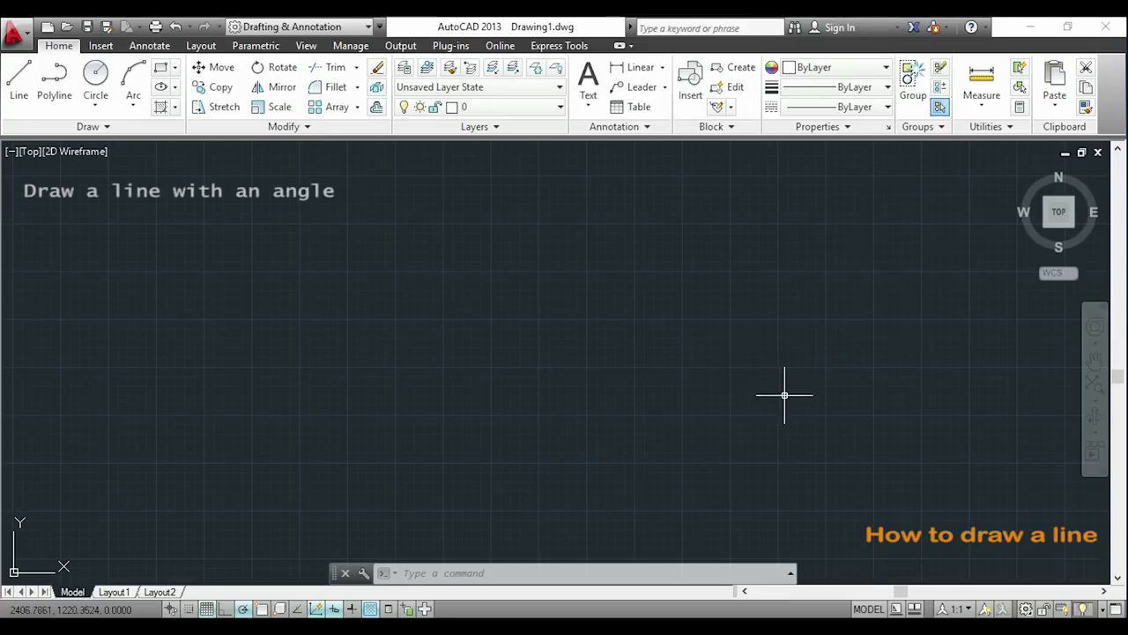
- Draw a horizontal line 200 units long at 0° in the empty drawing area
{"action": "left_click", "coordinate": [19, 78]}
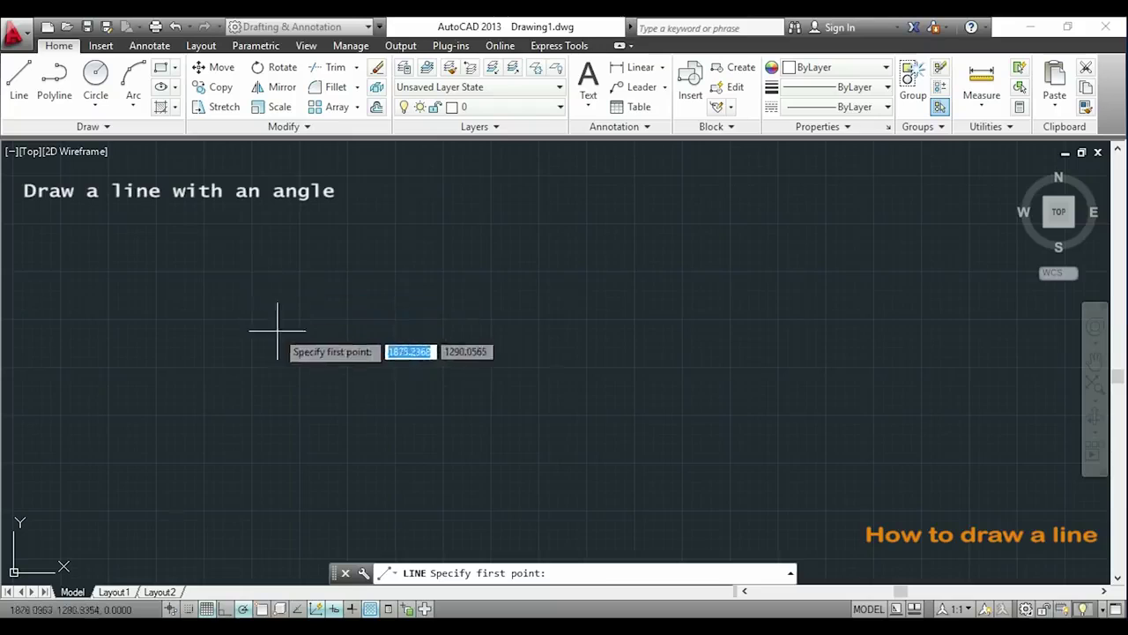
{"action": "left_click", "coordinate": [330, 368]}
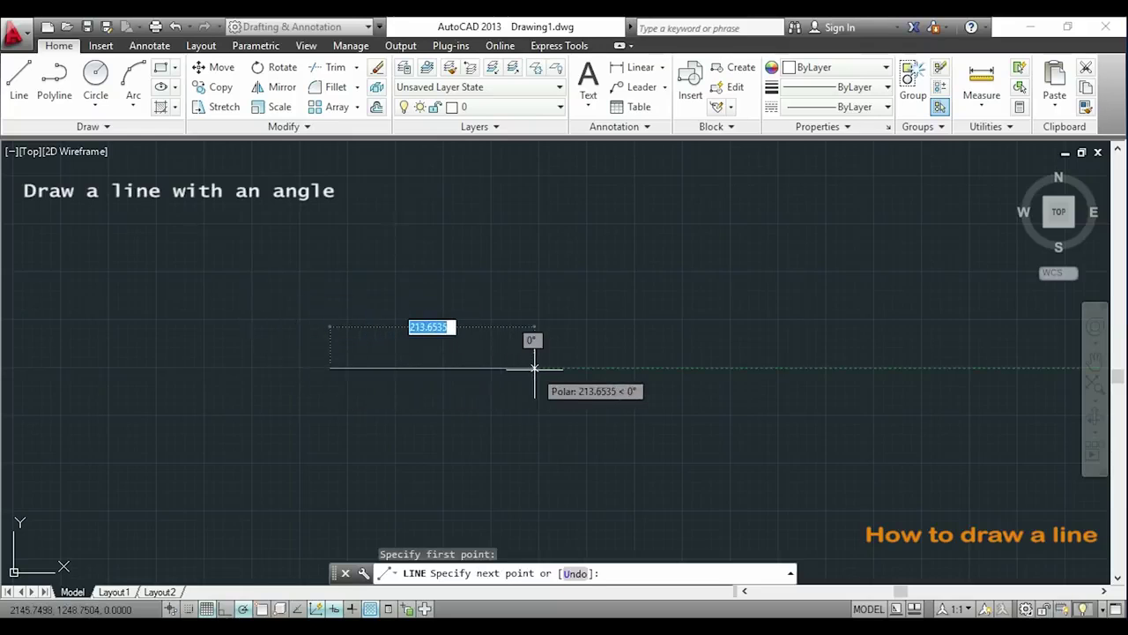
{"action": "type", "text": "200"}
{"action": "key", "text": "Return"}
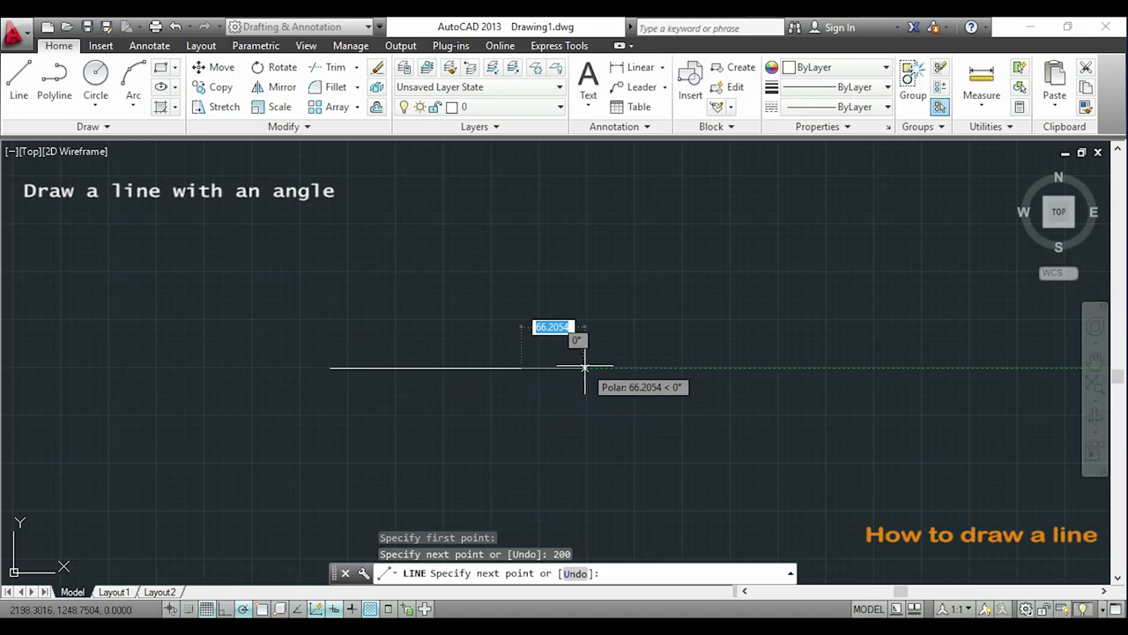
- Add a second segment 200 units long at a 30° angle from the right end of the horizontal line
{"action": "type", "text": "200"}
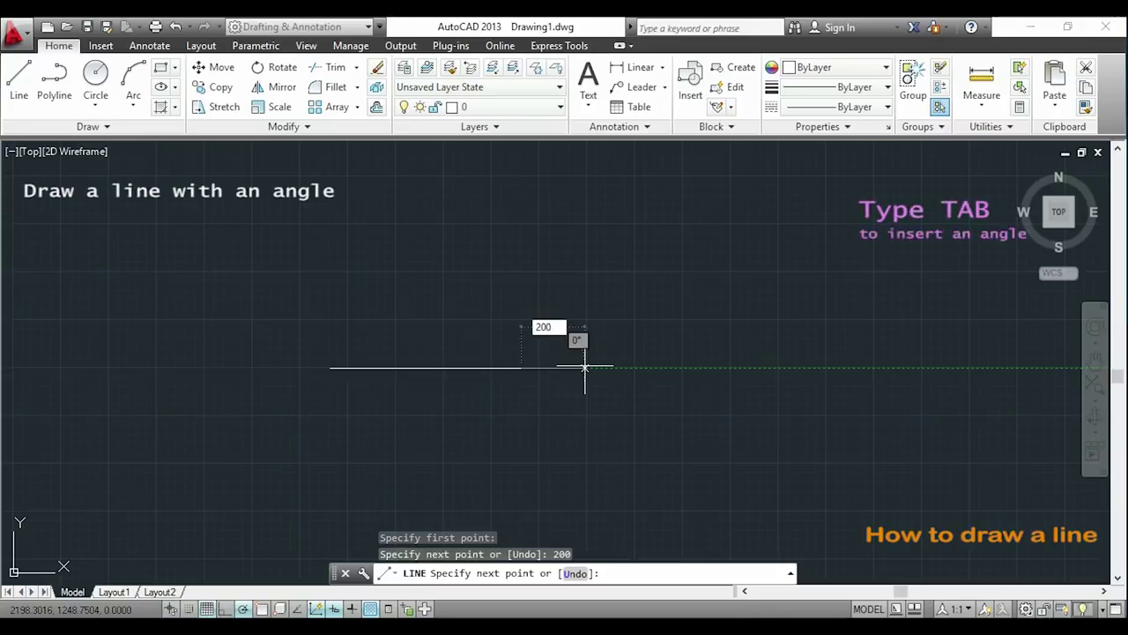
{"action": "key", "text": "Tab"}
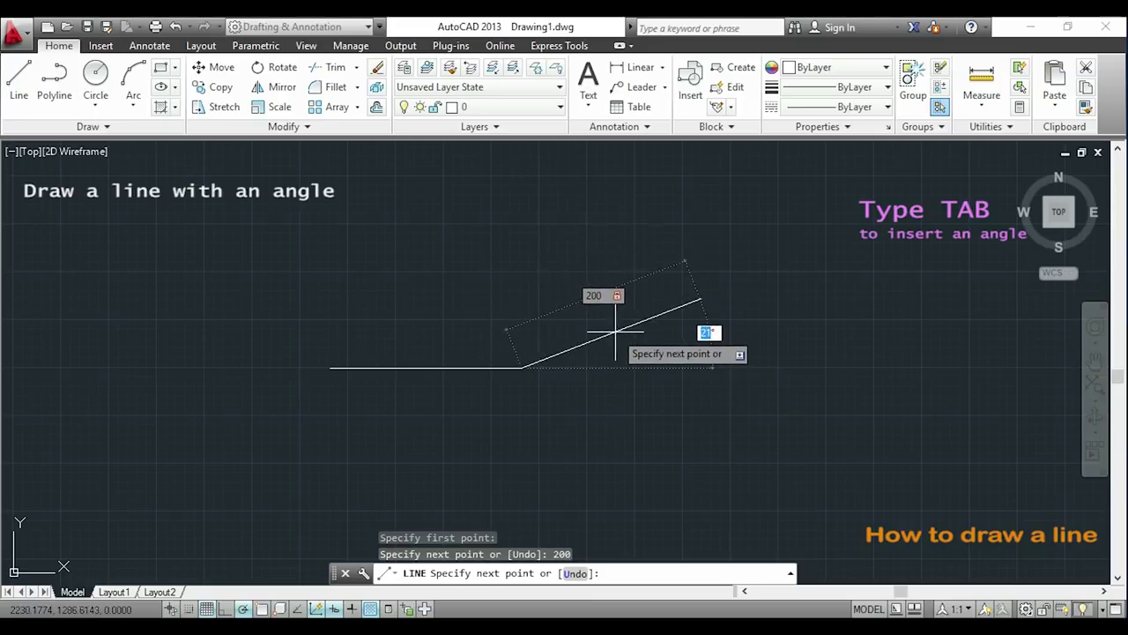
{"action": "type", "text": "30"}
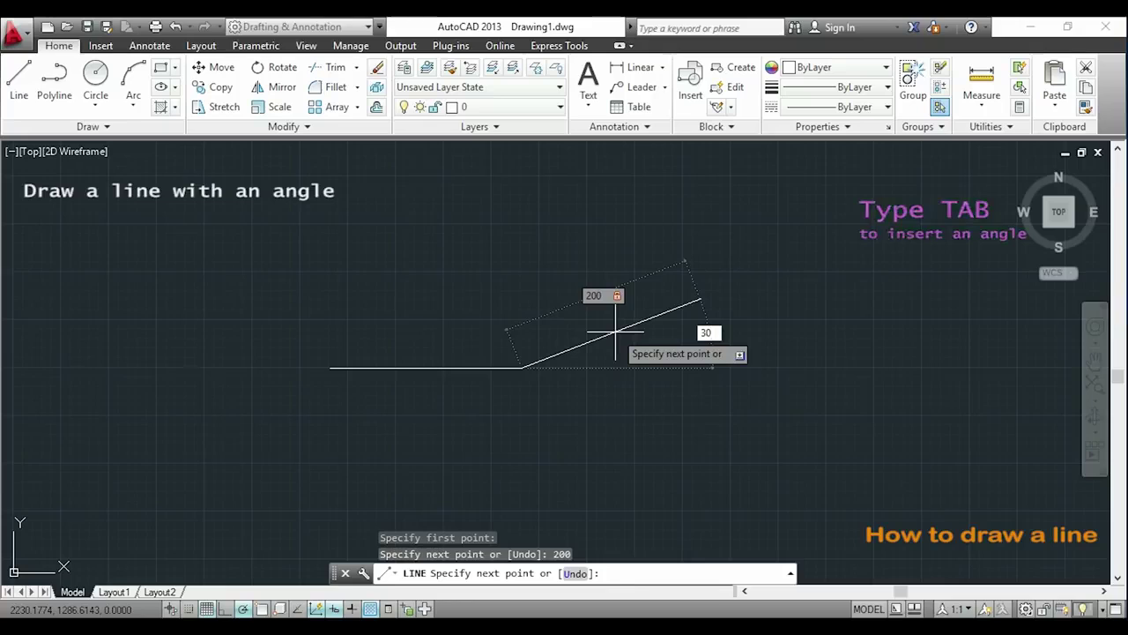
{"action": "key", "text": "Return"}
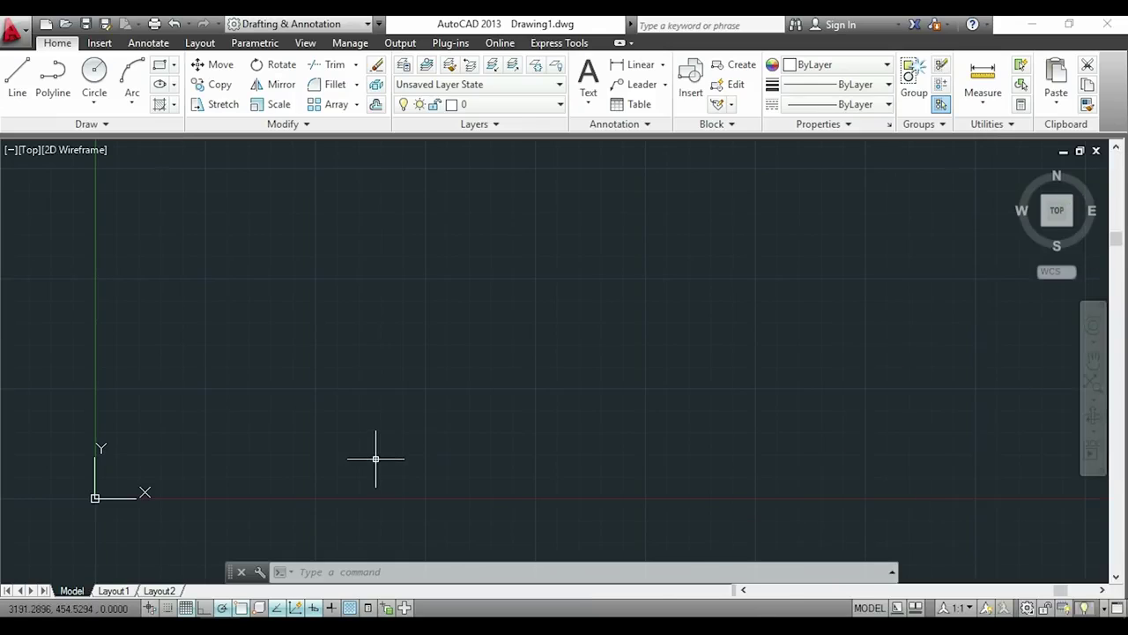
- Open the drawing units settings and set the length type to Decimal with precision 0
{"action": "type", "text": "units"}
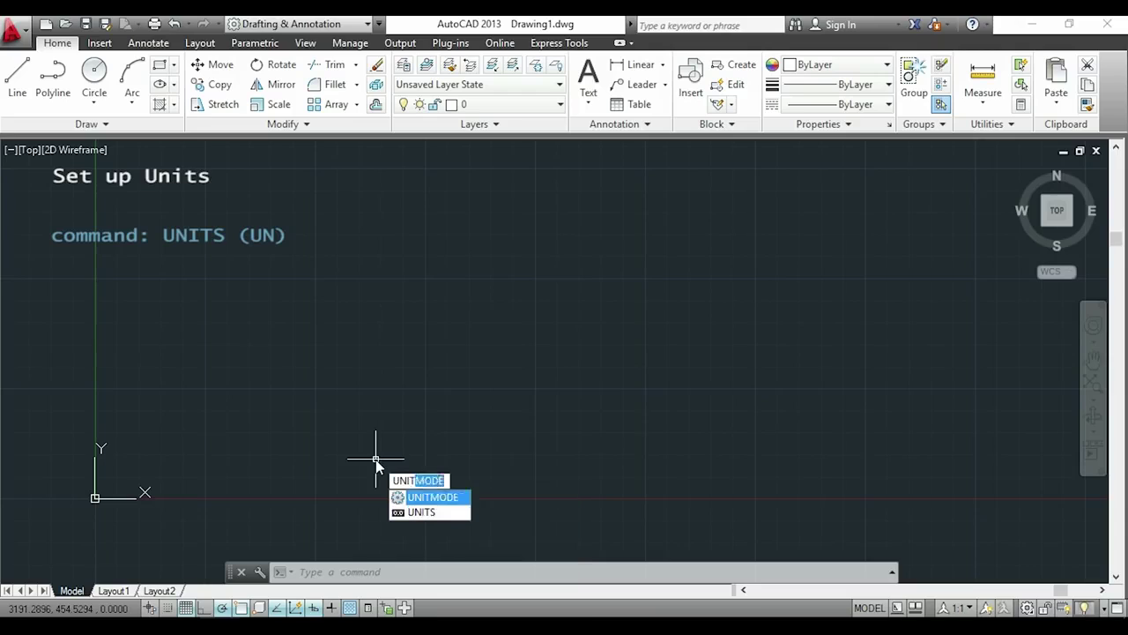
{"action": "key", "text": "Return"}
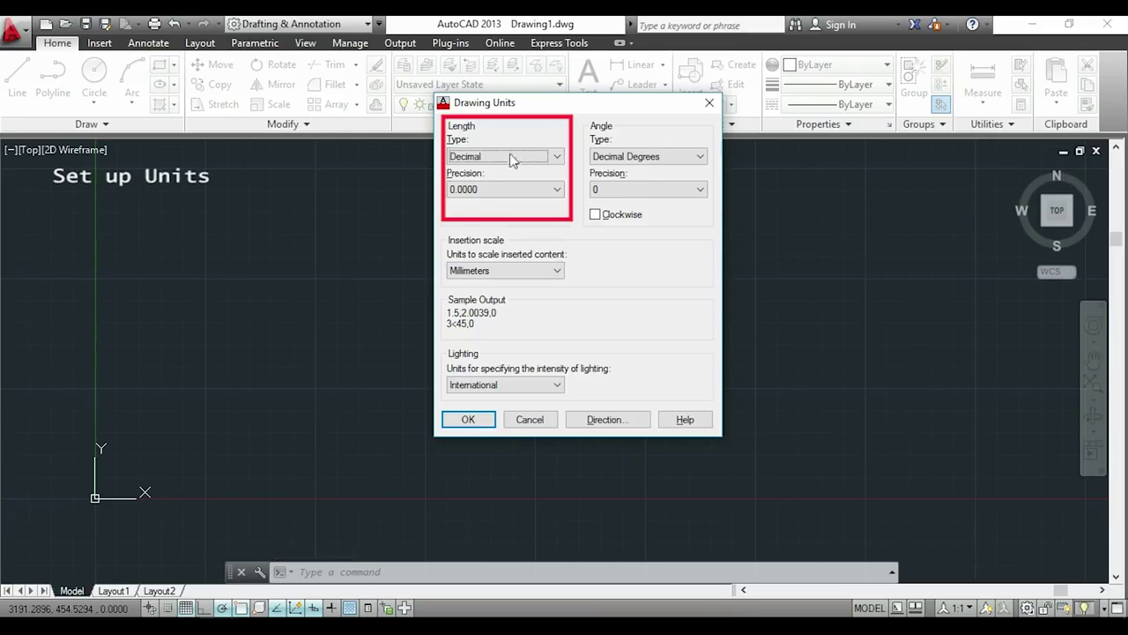
{"action": "left_click", "coordinate": [557, 156]}
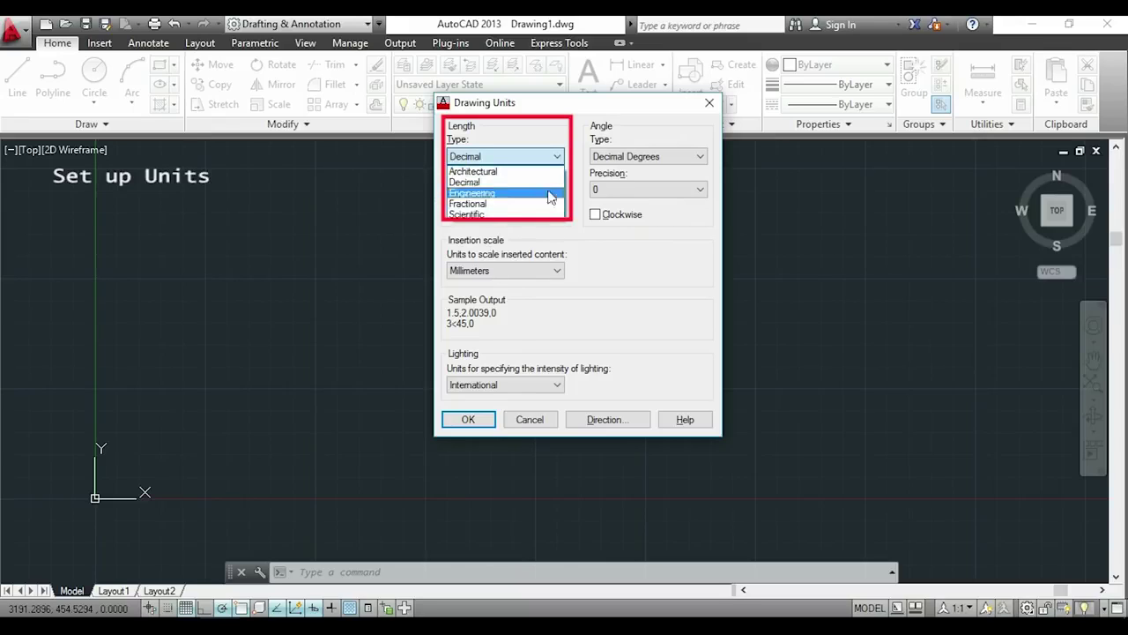
{"action": "left_click", "coordinate": [553, 188]}
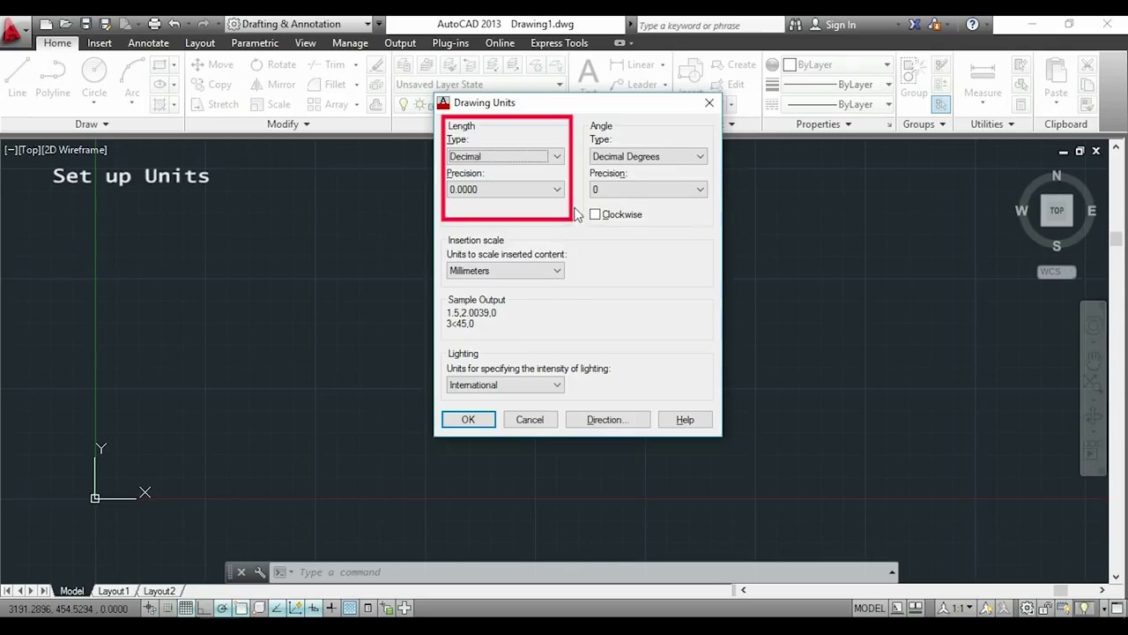
{"action": "left_click", "coordinate": [557, 191]}
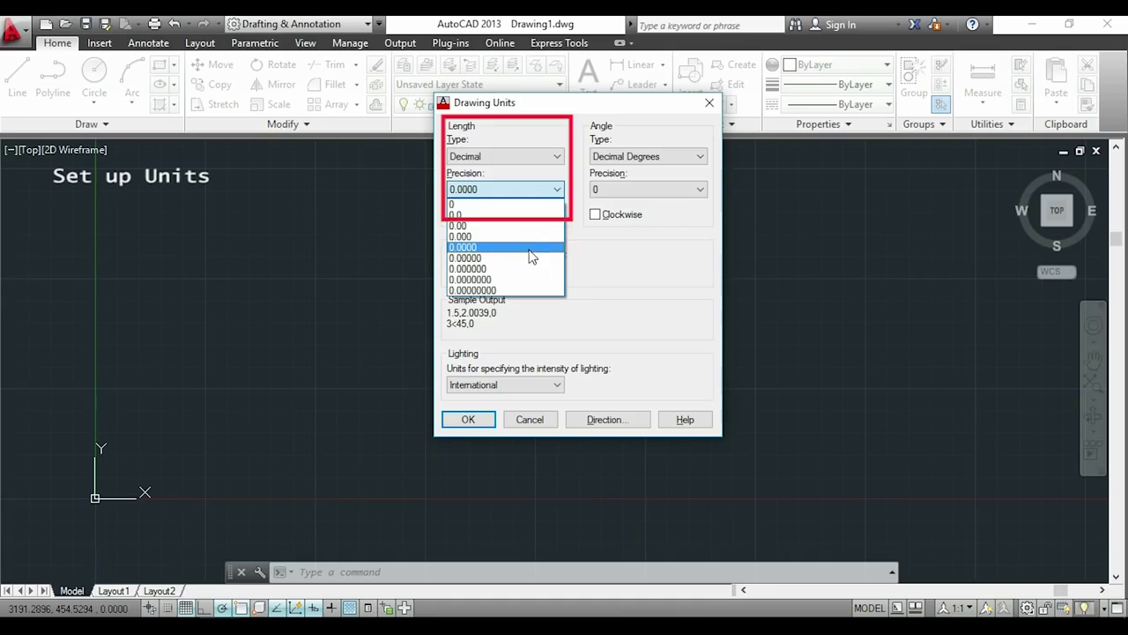
{"action": "left_click", "coordinate": [536, 206]}
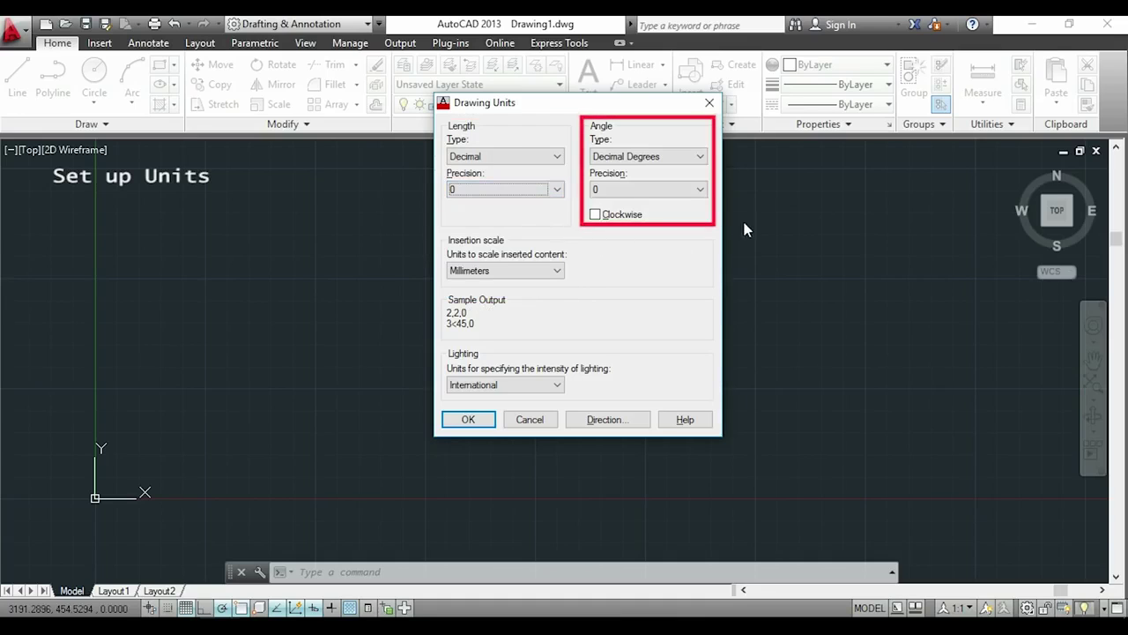
- Review the angle type and insertion scale options, keeping Decimal Degrees and Millimeters
{"action": "left_click", "coordinate": [701, 157]}
{"action": "left_click", "coordinate": [702, 159]}
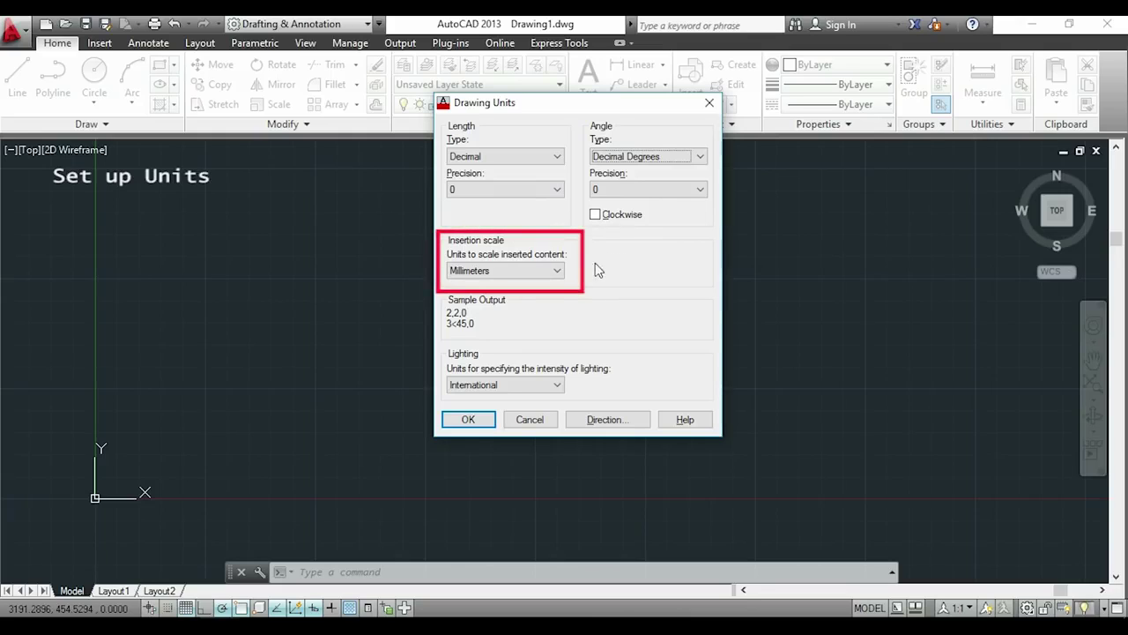
{"action": "left_click", "coordinate": [557, 272]}
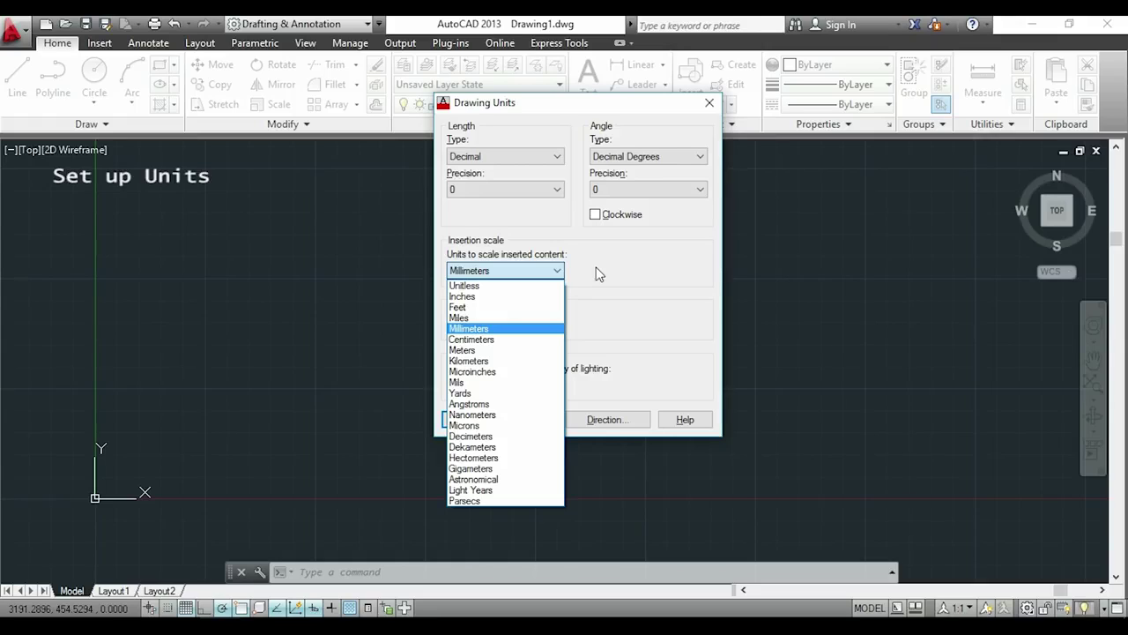
{"action": "left_click", "coordinate": [596, 273]}
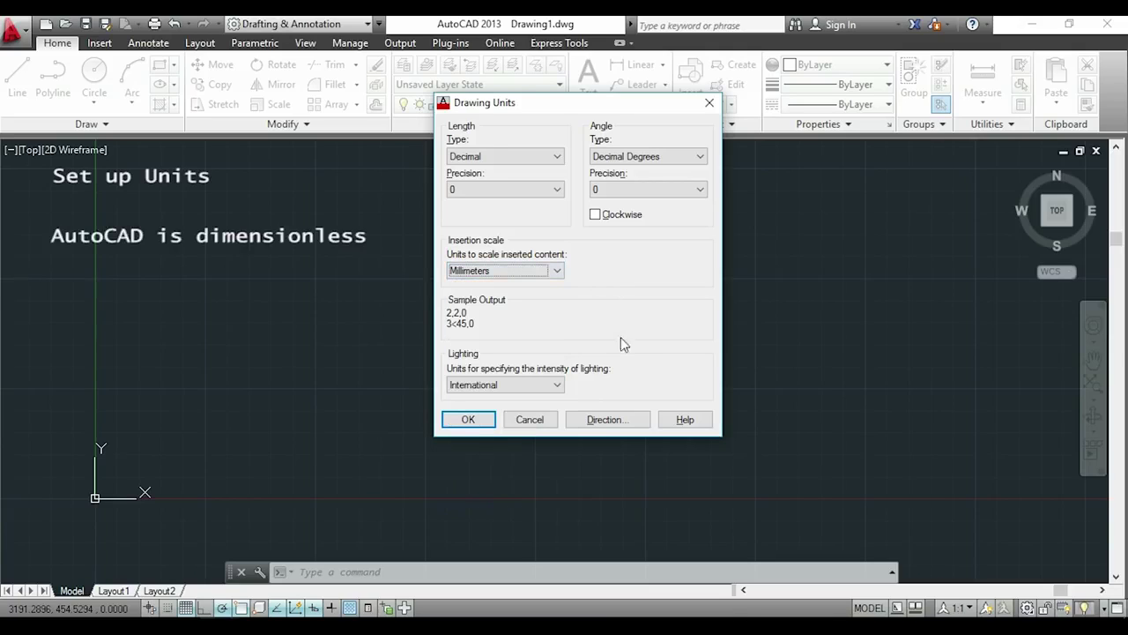
- Accept the drawing units settings
{"action": "left_click", "coordinate": [467, 420]}
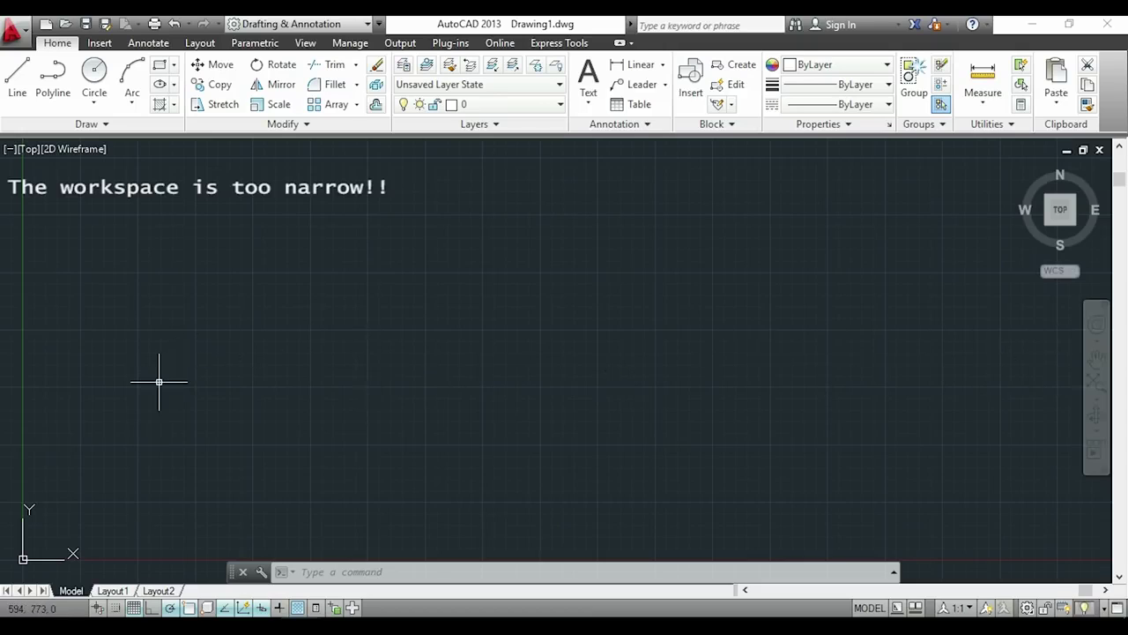
- Draw a horizontal line 100000 units long, starting to the upper right of the origin
{"action": "type", "text": "L"}
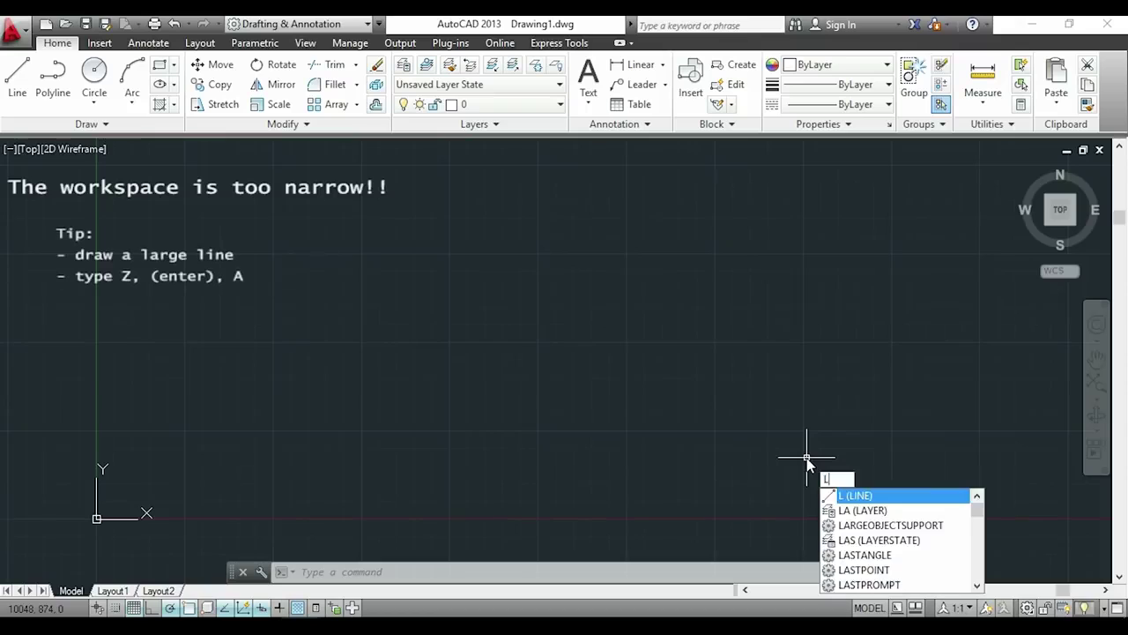
{"action": "key", "text": "Return"}
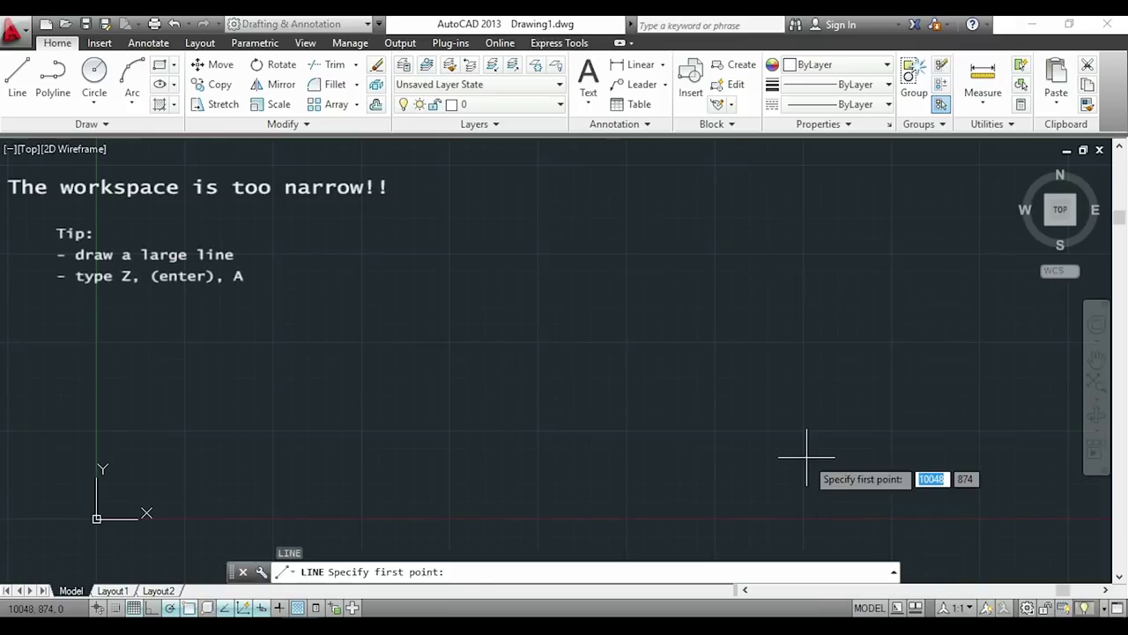
{"action": "left_click", "coordinate": [299, 351]}
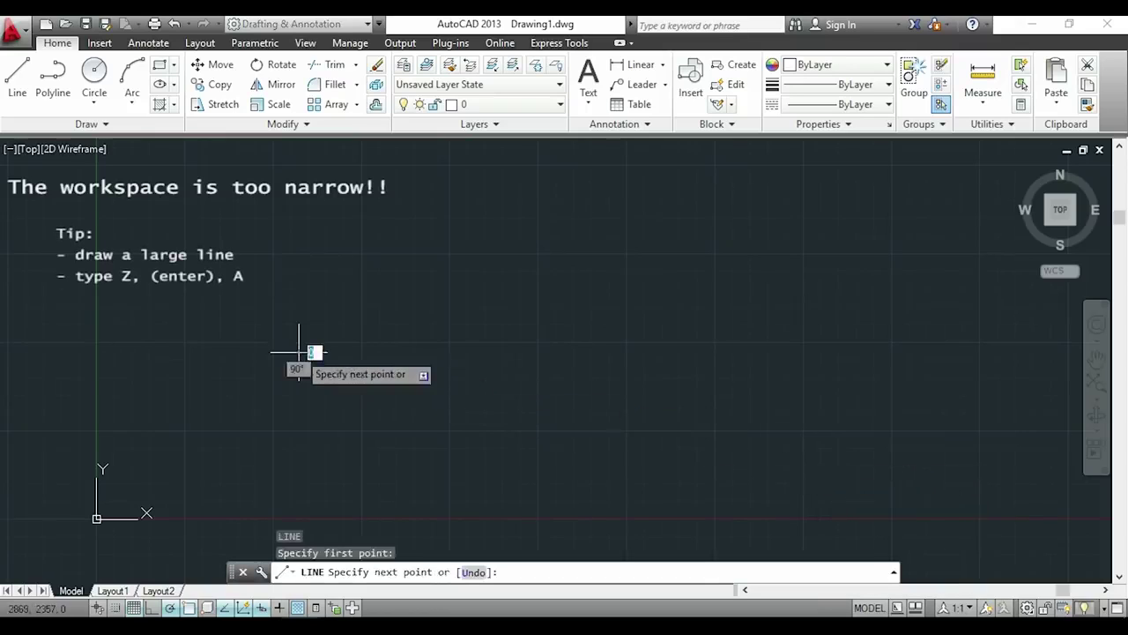
{"action": "type", "text": "10000"}
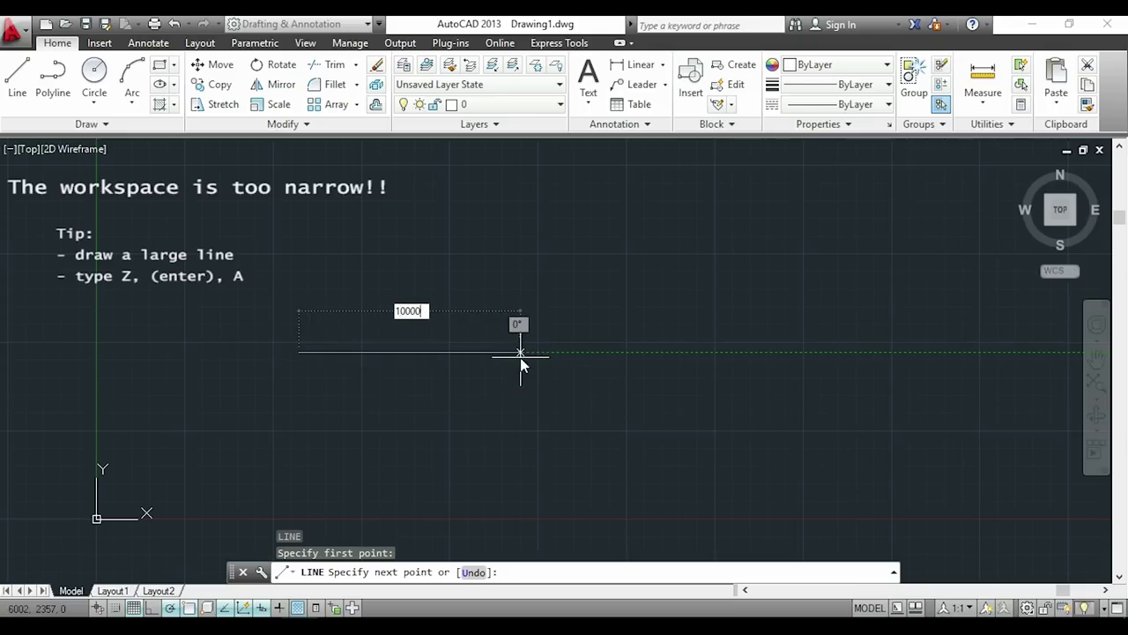
{"action": "type", "text": "0"}
{"action": "key", "text": "Return"}
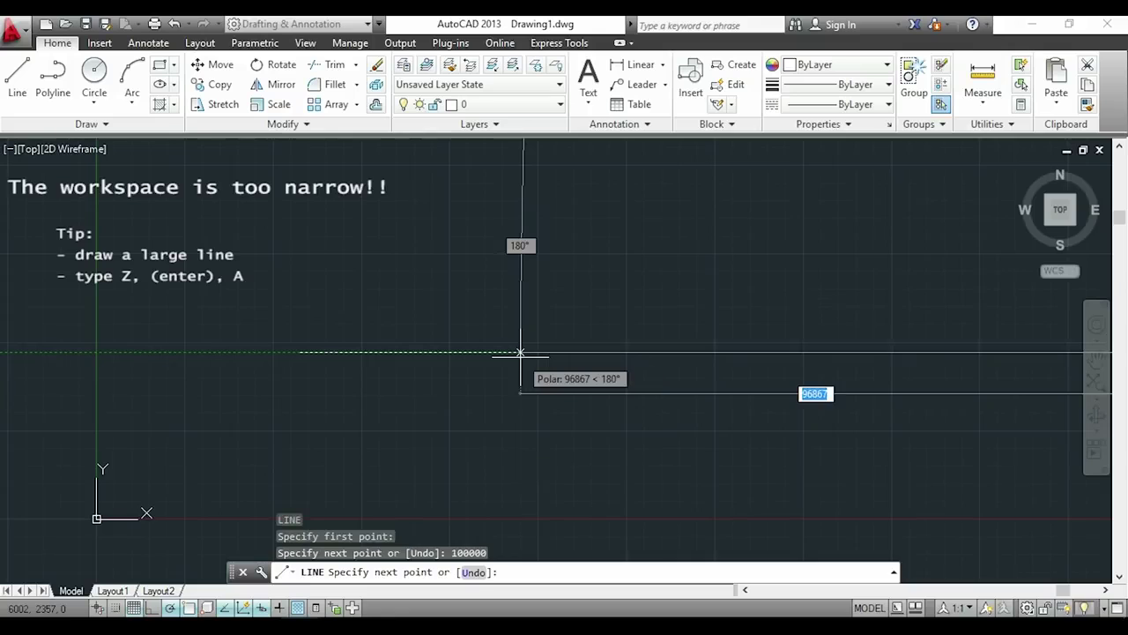
{"action": "key", "text": "Escape"}
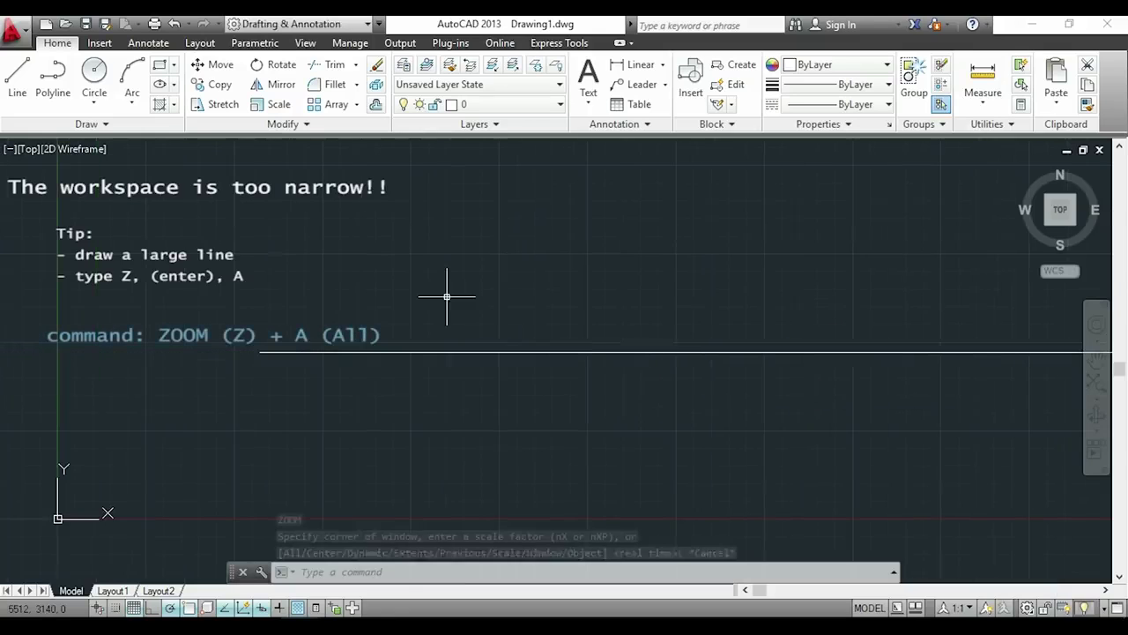
- Enlarge the workspace to show the whole long line using Zoom with the All option
{"action": "type", "text": "z"}
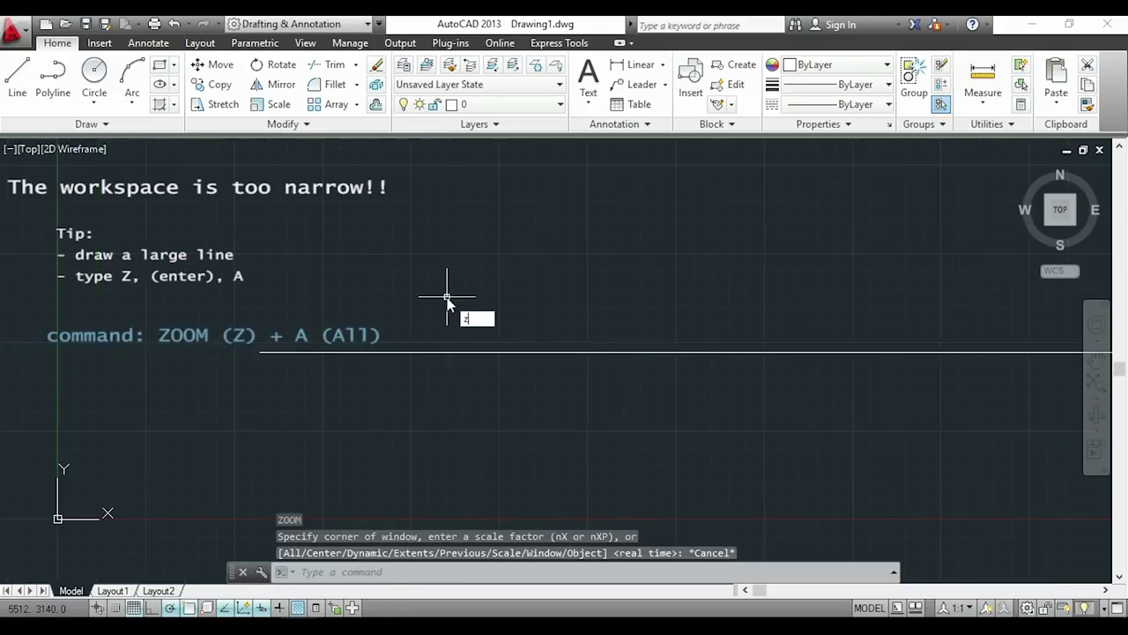
{"action": "key", "text": "Return"}
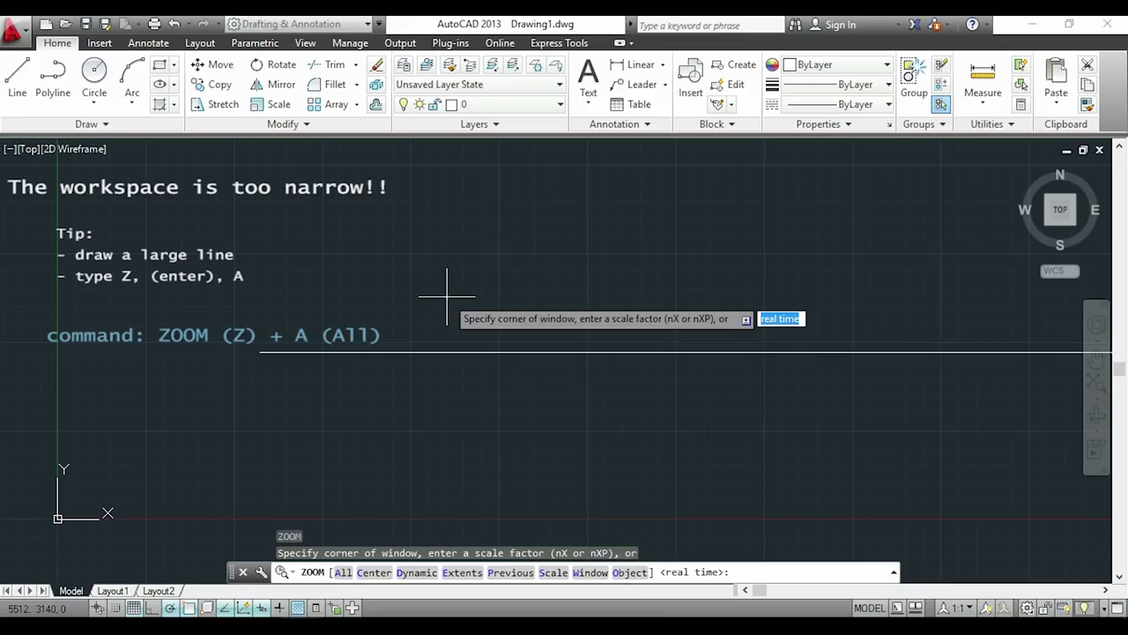
{"action": "type", "text": "a"}
{"action": "key", "text": "Return"}
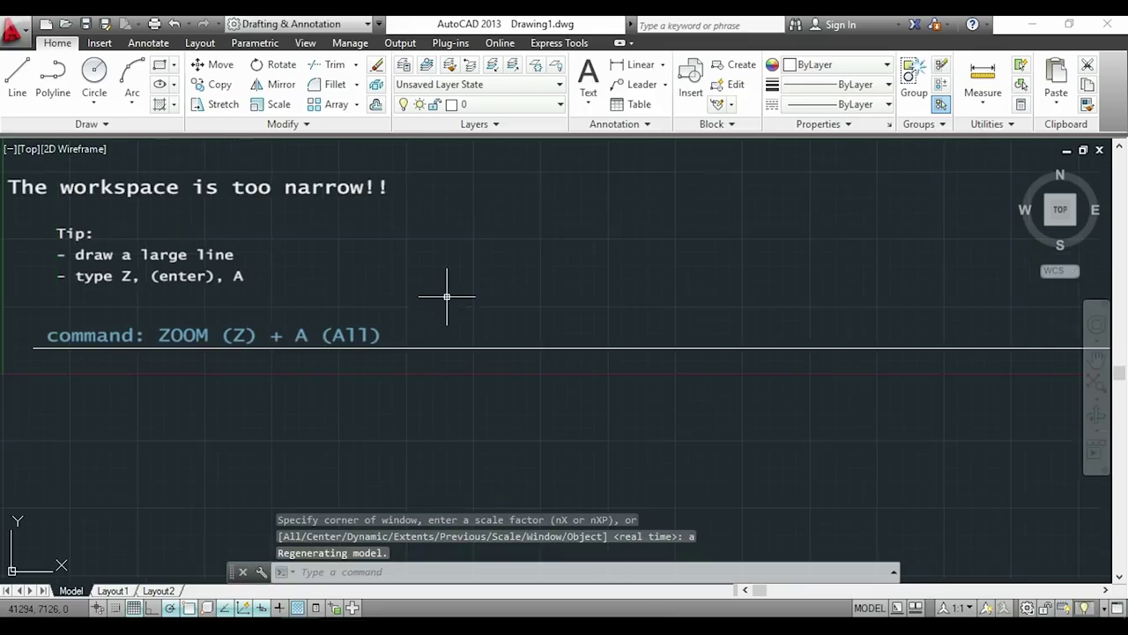
{"action": "scroll", "coordinate": [559, 264], "scroll_direction": "down", "scroll_amount": 2}
{"action": "mouse_move", "coordinate": [637, 234]}
{"action": "middle_mouse_down"}
{"action": "mouse_move", "coordinate": [582, 401]}
{"action": "mouse_move", "coordinate": [536, 396]}
{"action": "middle_mouse_up"}
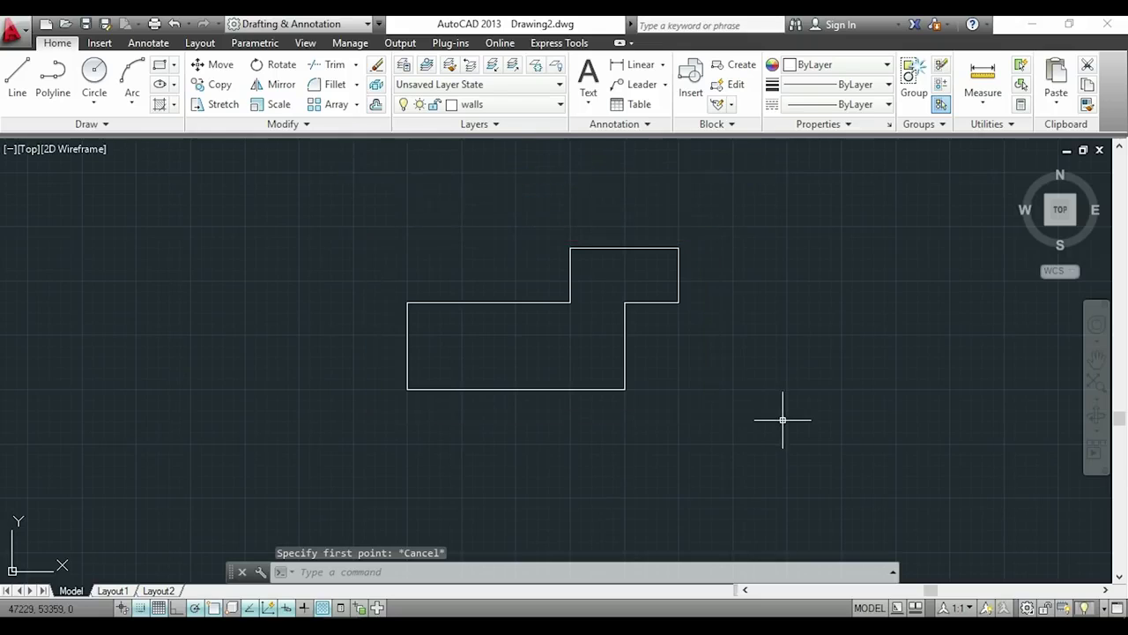
- Start a line exactly at the lower-left corner of the stepped outline using the Endpoint snap
{"action": "type", "text": "LINE"}
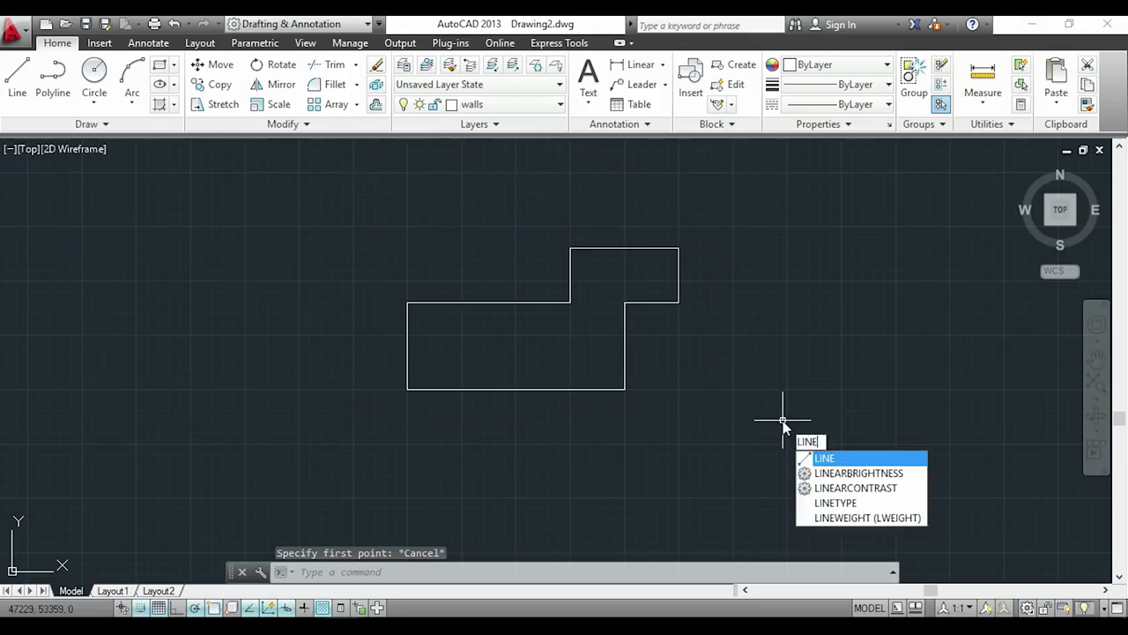
{"action": "key", "text": "Return"}
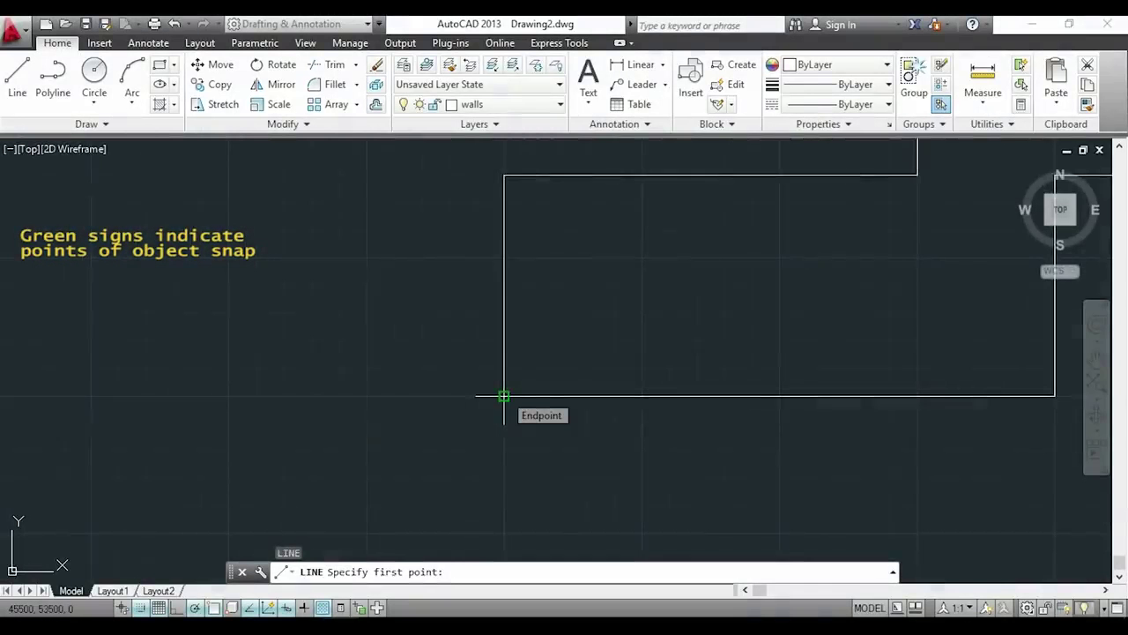
{"action": "scroll", "coordinate": [499, 392], "scroll_direction": "up", "scroll_amount": 2}
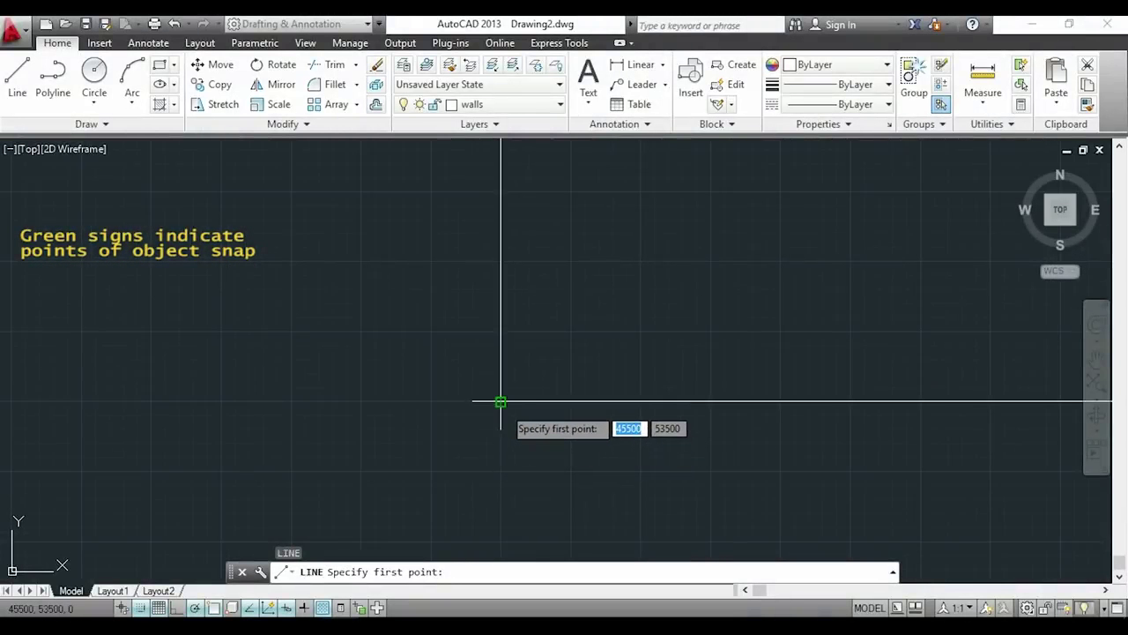
{"action": "left_click", "coordinate": [499, 402]}
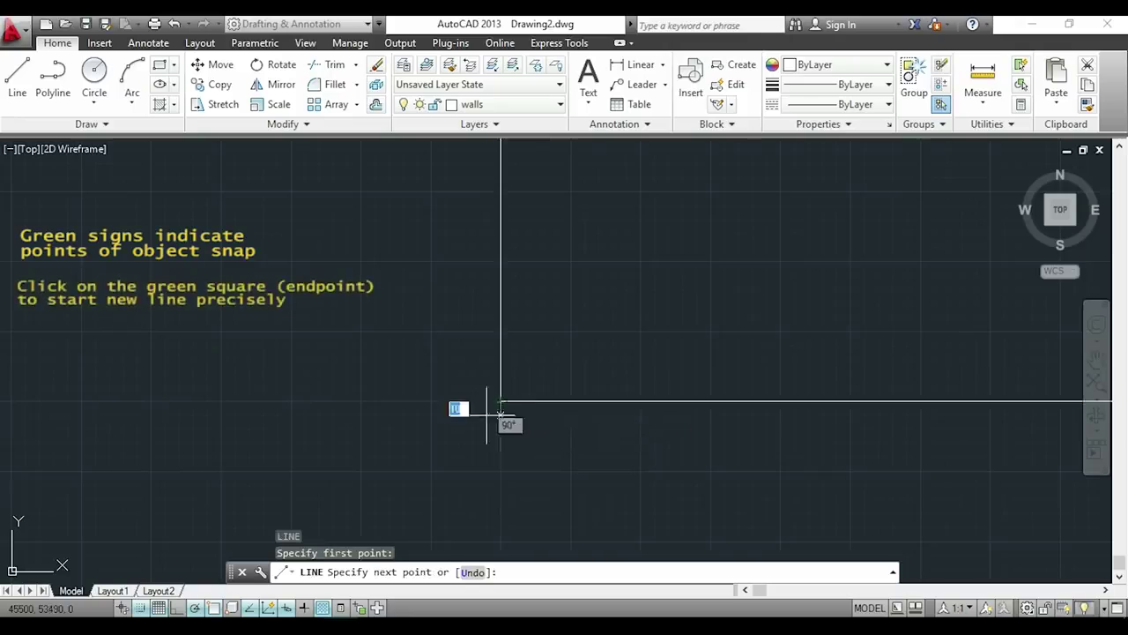
{"action": "scroll", "coordinate": [423, 436], "scroll_direction": "down", "scroll_amount": 2}
{"action": "middle_click_drag", "start_coordinate": [337, 405], "coordinate": [541, 396]}
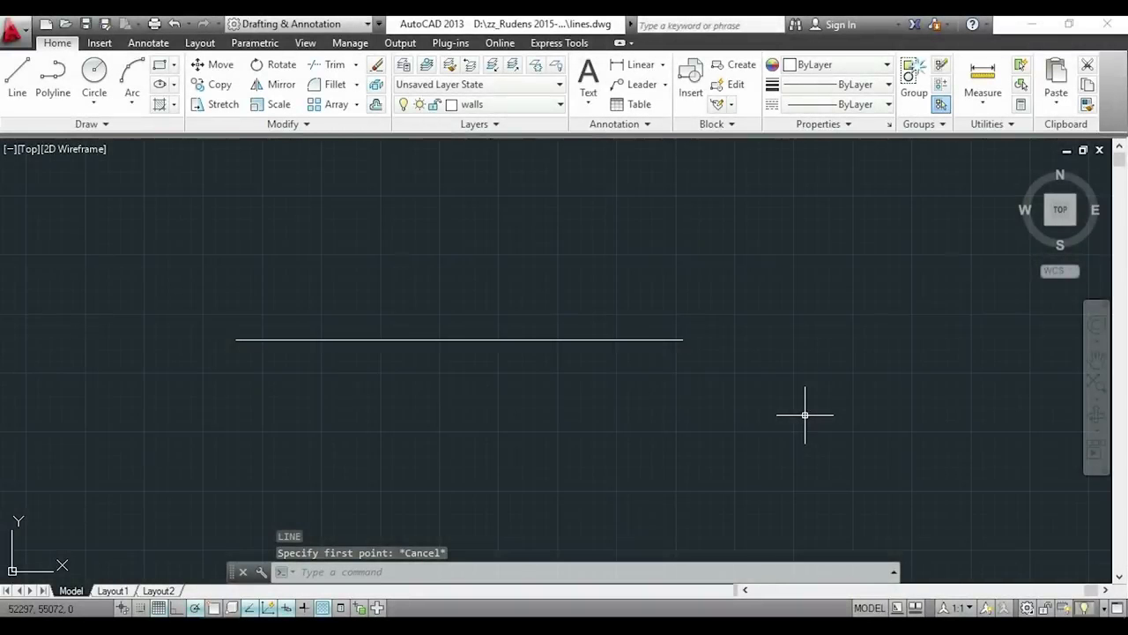
- With object snap off, draw a short slanted line by eye from the right end of the horizontal line
{"action": "type", "text": "l"}
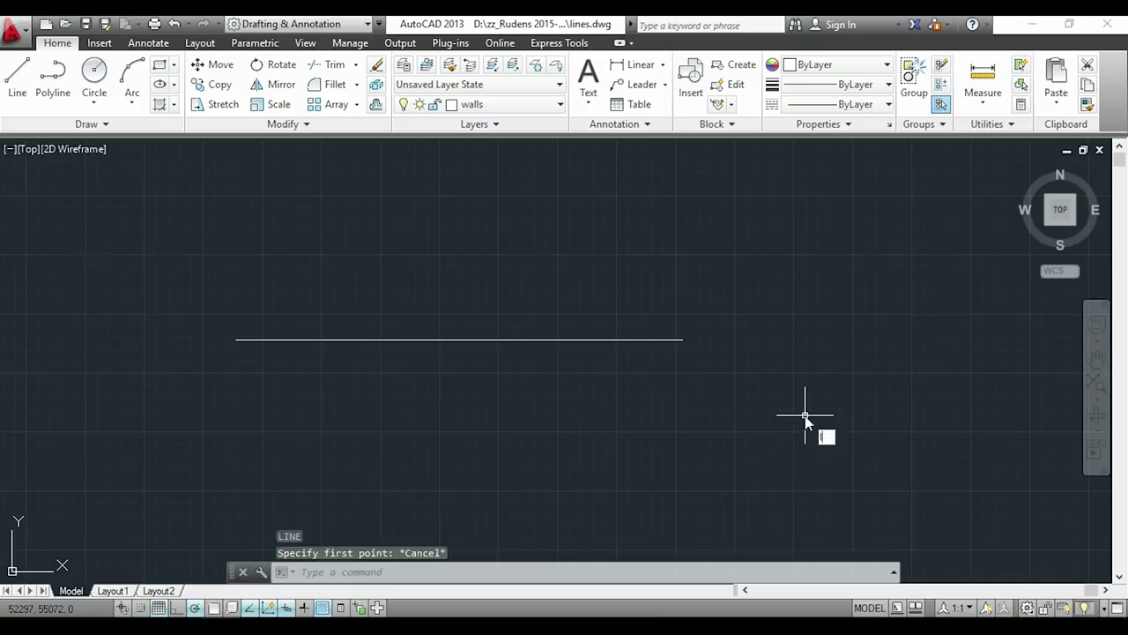
{"action": "key", "text": "Return"}
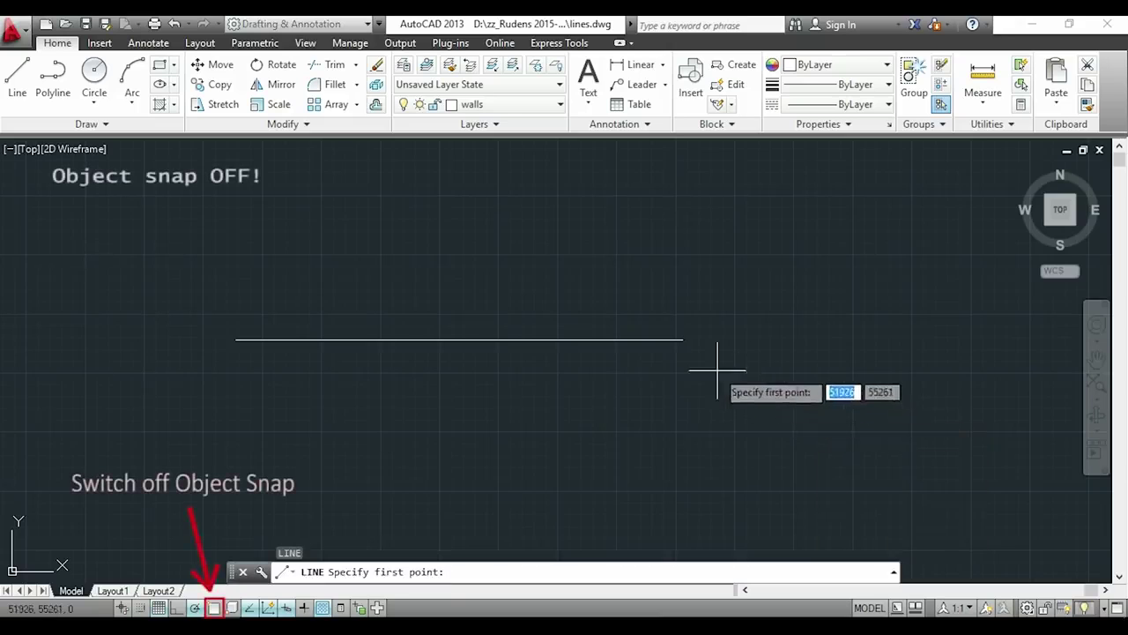
{"action": "scroll", "coordinate": [680, 343], "scroll_direction": "up", "scroll_amount": 1}
{"action": "scroll", "coordinate": [662, 284], "scroll_direction": "up", "scroll_amount": 4}
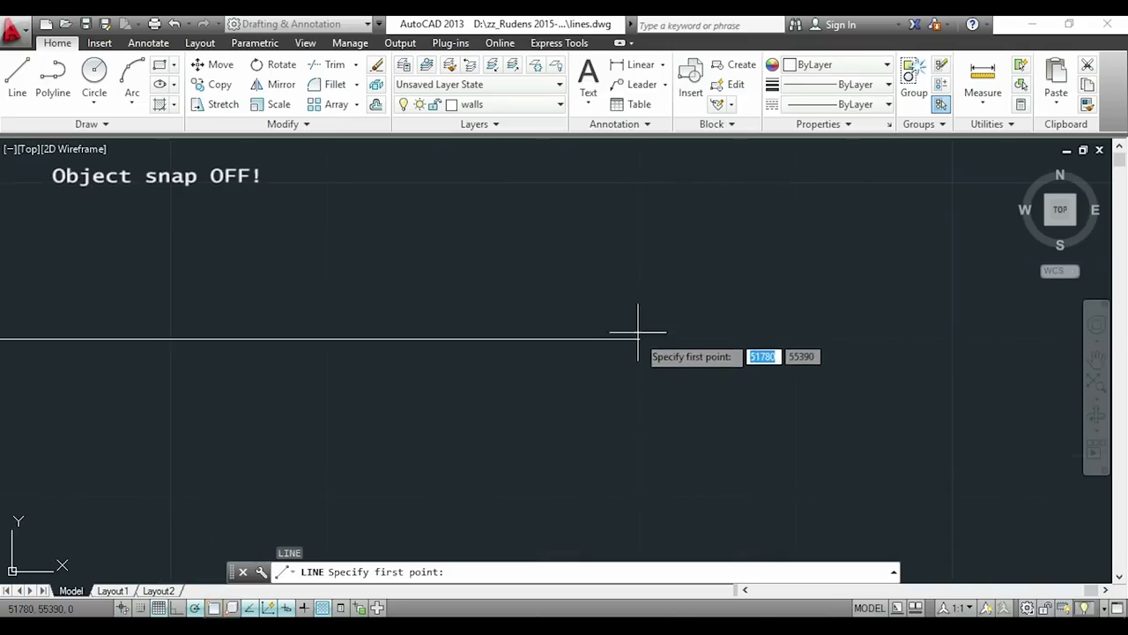
{"action": "left_click", "coordinate": [641, 339]}
{"action": "left_click", "coordinate": [893, 301]}
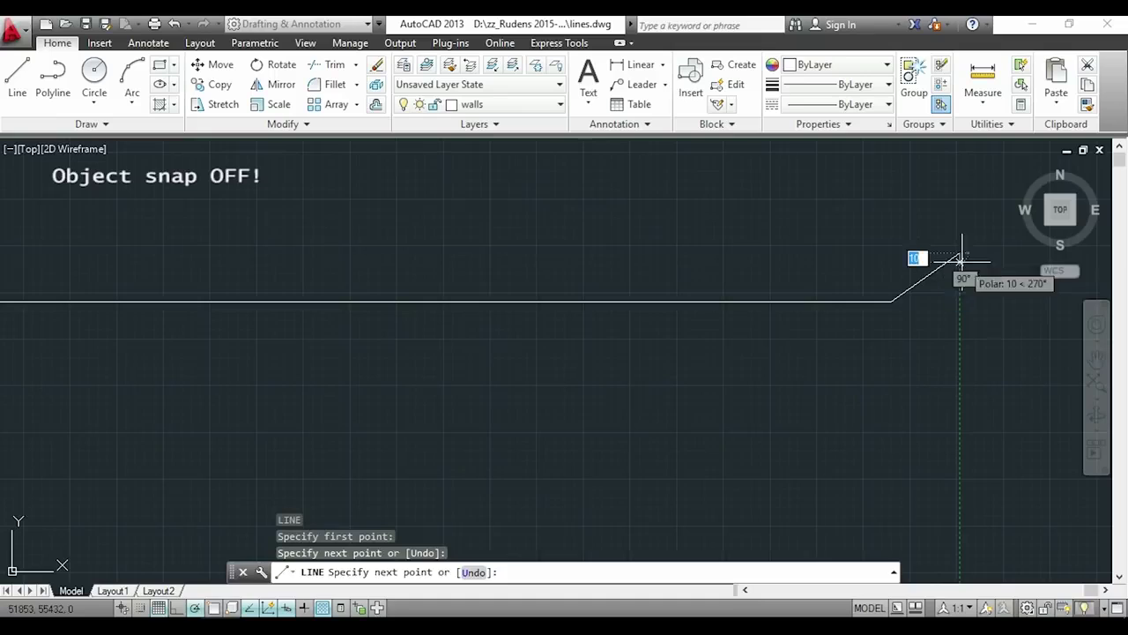
{"action": "key", "text": "Escape"}
- Examine up close whether the slanted line really meets the end of the horizontal line
{"action": "scroll", "coordinate": [886, 322], "scroll_direction": "up", "scroll_amount": 5}
{"action": "mouse_move", "coordinate": [885, 227]}
{"action": "middle_mouse_down"}
{"action": "mouse_move", "coordinate": [769, 287]}
{"action": "mouse_move", "coordinate": [736, 285]}
{"action": "middle_mouse_up"}
{"action": "scroll", "coordinate": [716, 322], "scroll_direction": "up", "scroll_amount": 4}
{"action": "scroll", "coordinate": [697, 256], "scroll_direction": "up", "scroll_amount": 4}
{"action": "scroll", "coordinate": [760, 267], "scroll_direction": "down", "scroll_amount": 4}
{"action": "scroll", "coordinate": [781, 262], "scroll_direction": "up", "scroll_amount": 2}
{"action": "scroll", "coordinate": [826, 291], "scroll_direction": "down", "scroll_amount": 5}
{"action": "middle_click_drag", "start_coordinate": [826, 291], "coordinate": [898, 323]}
{"action": "scroll", "coordinate": [926, 366], "scroll_direction": "down", "scroll_amount": 2}
{"action": "scroll", "coordinate": [893, 377], "scroll_direction": "down", "scroll_amount": 3}
{"action": "middle_click_drag", "start_coordinate": [982, 403], "coordinate": [947, 406]}
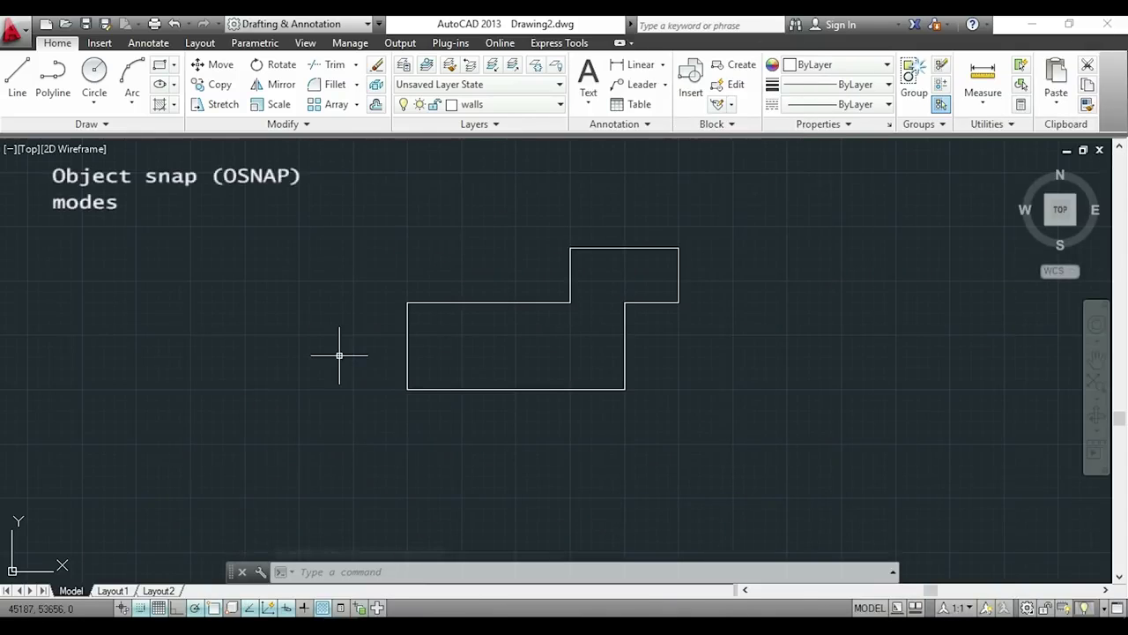
- Open the object snap settings with the OSNAP command
{"action": "key", "text": "Escape"}
{"action": "key", "text": "Escape"}
{"action": "type", "text": "OSNAP"}
{"action": "key", "text": "Return"}
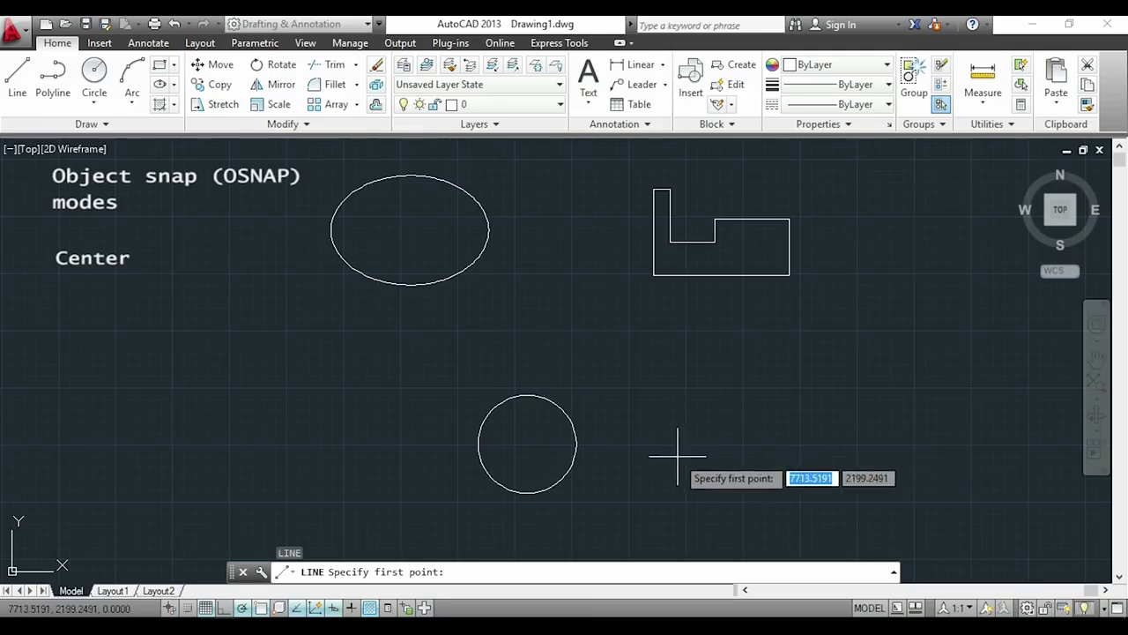
- Start a line at the circle's center, and another at the intersection of the two crossing lines
{"action": "left_click", "coordinate": [527, 444]}
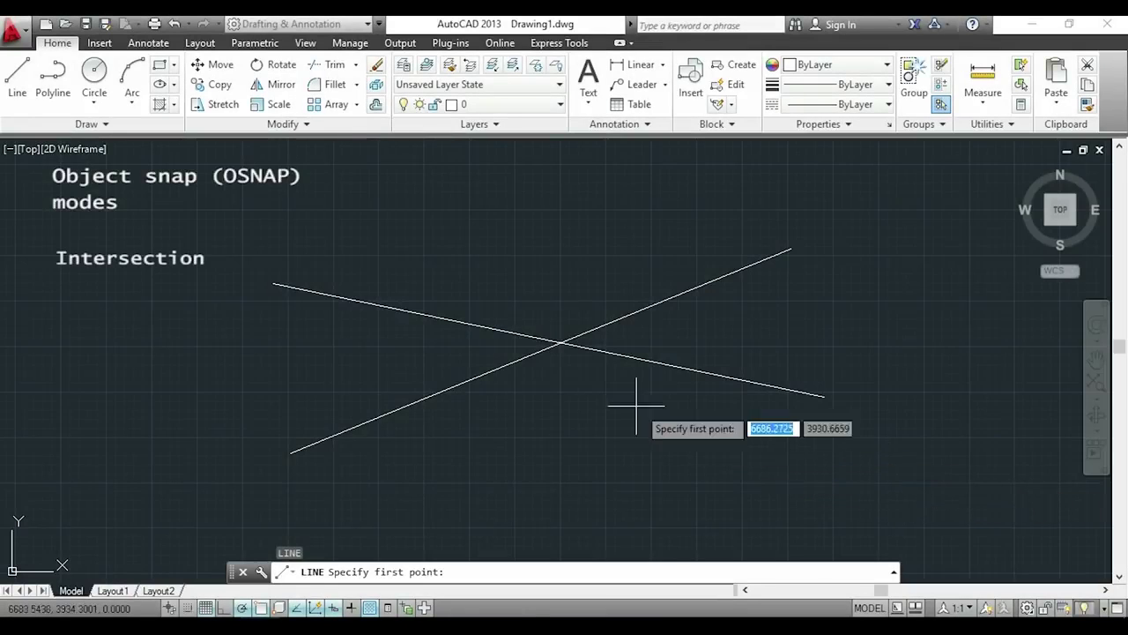
{"action": "left_click", "coordinate": [561, 342]}
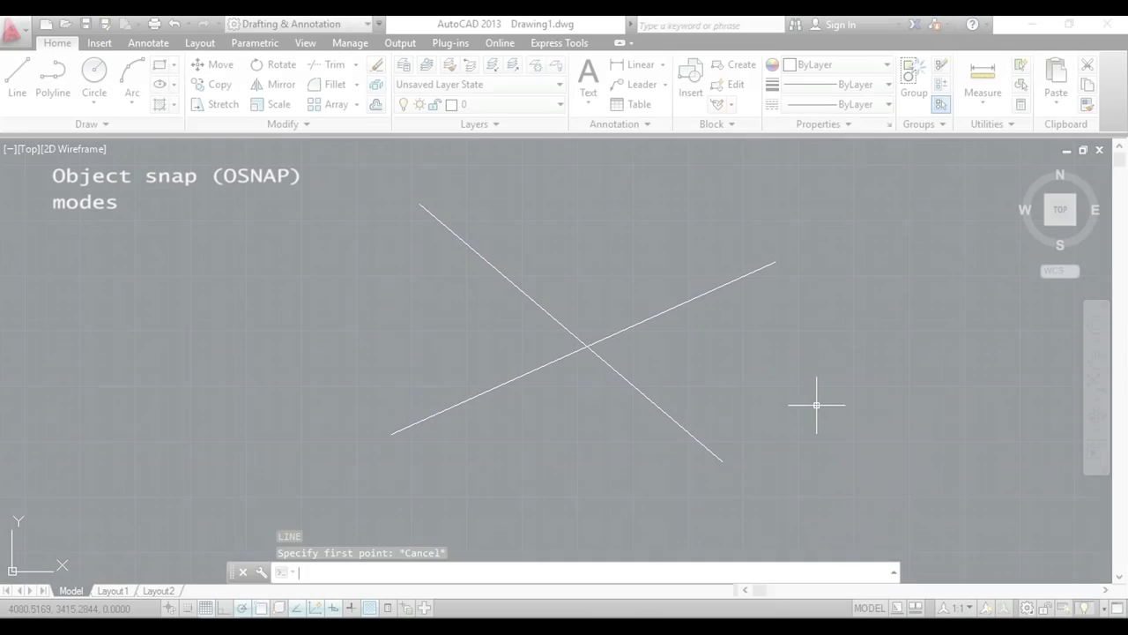
- Draw a short line from the lower end of the descending line, continuing along its extension
{"action": "key", "text": "Return"}
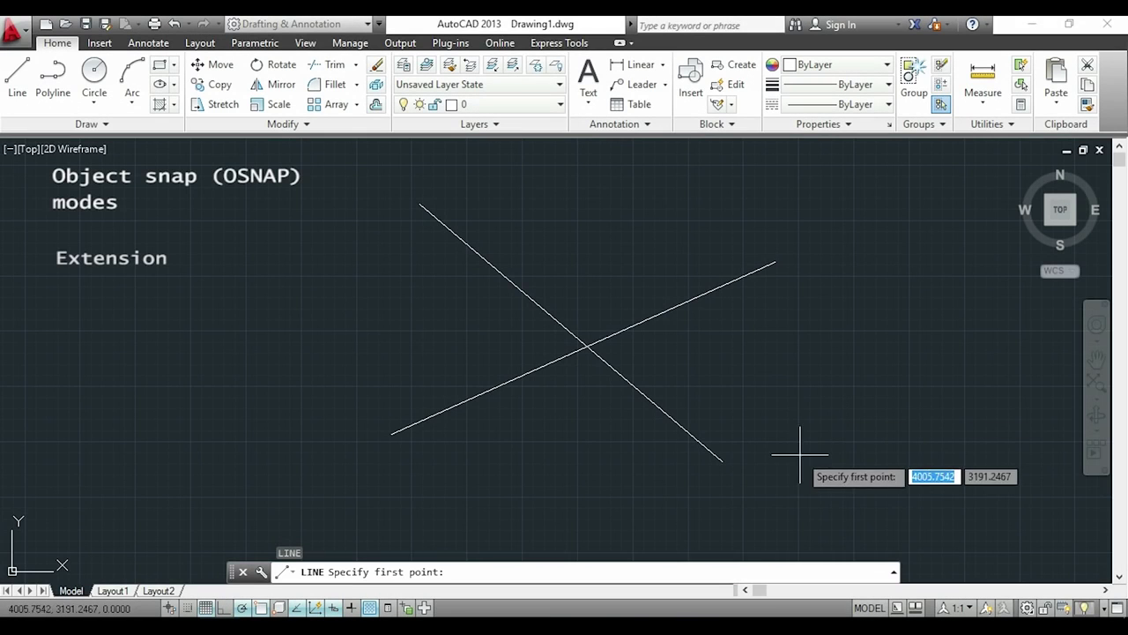
{"action": "left_click", "coordinate": [722, 461]}
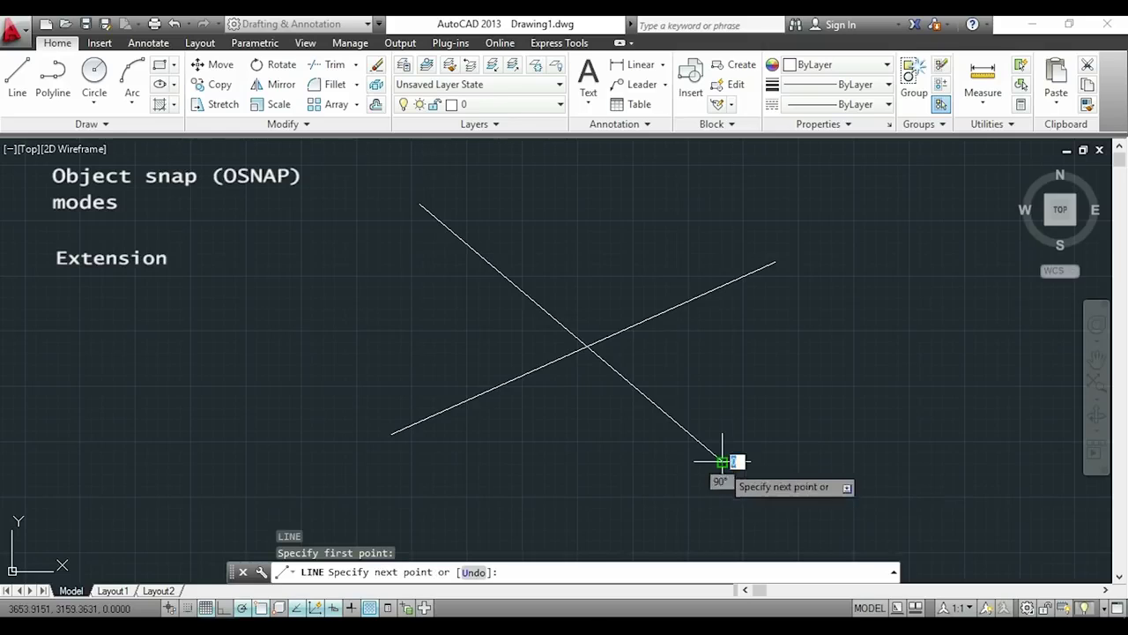
{"action": "left_click", "coordinate": [763, 497]}
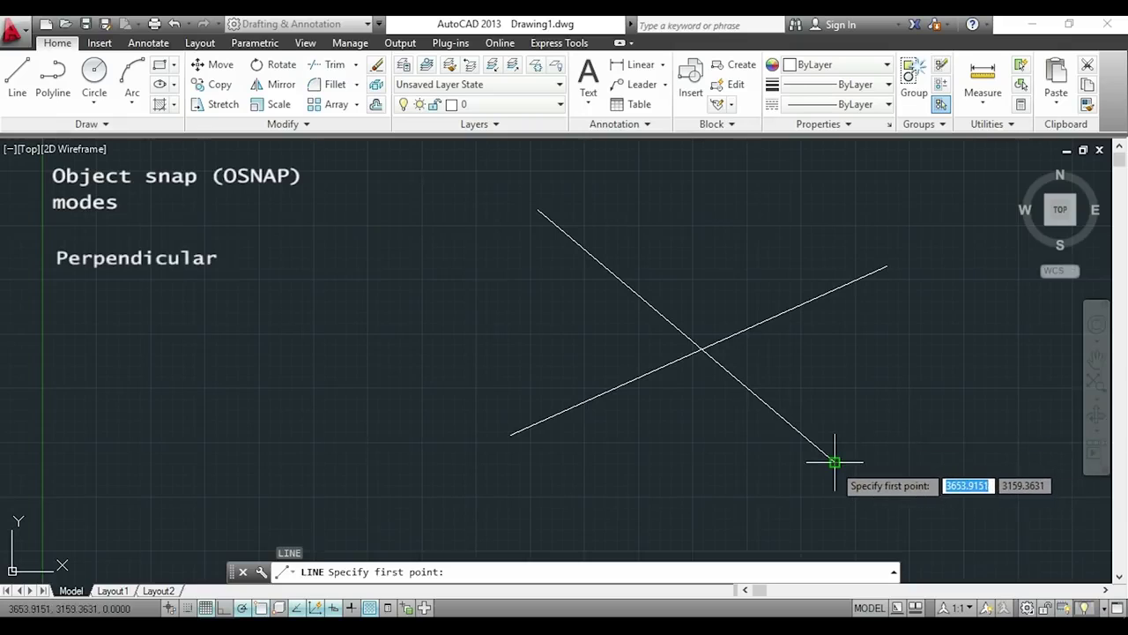
- Draw a short line from the lower end of the descending line, perpendicular to it
{"action": "left_click", "coordinate": [834, 461]}
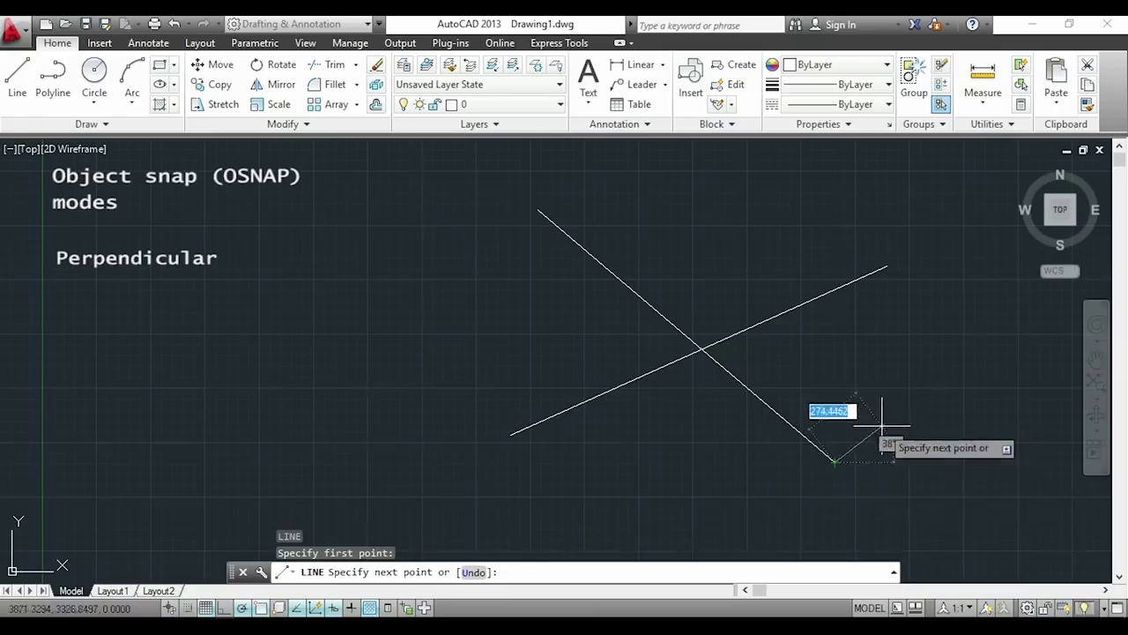
{"action": "scroll", "coordinate": [846, 456], "scroll_direction": "up", "scroll_amount": 3}
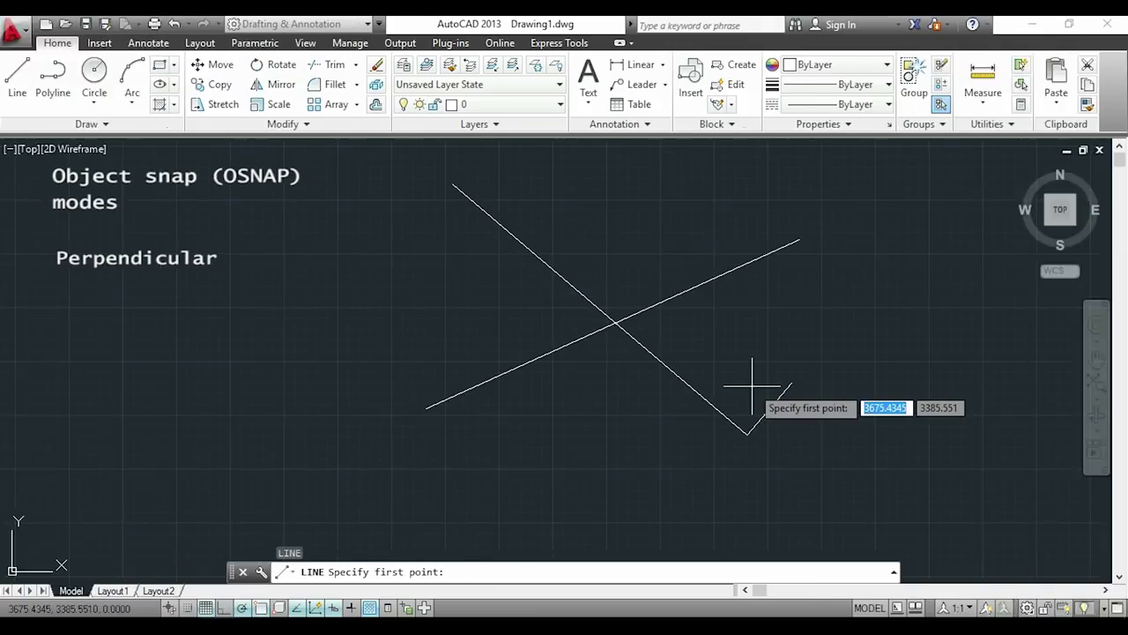
- Draw a line from the lower end of the descending line perpendicular to the rising line
{"action": "left_click", "coordinate": [747, 435]}
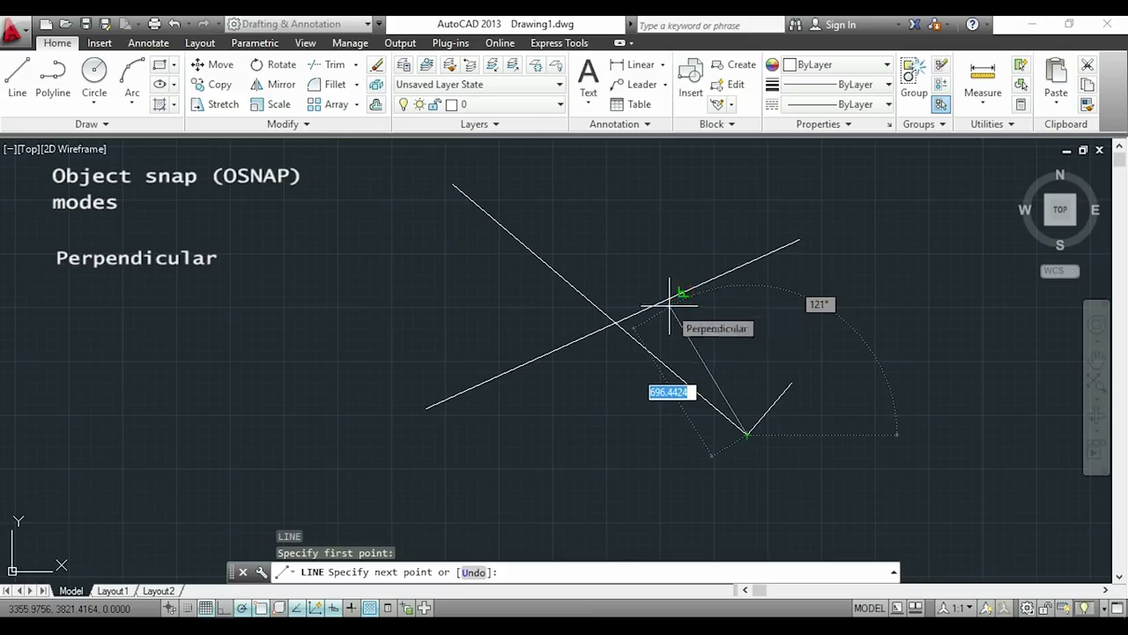
{"action": "left_click", "coordinate": [683, 293]}
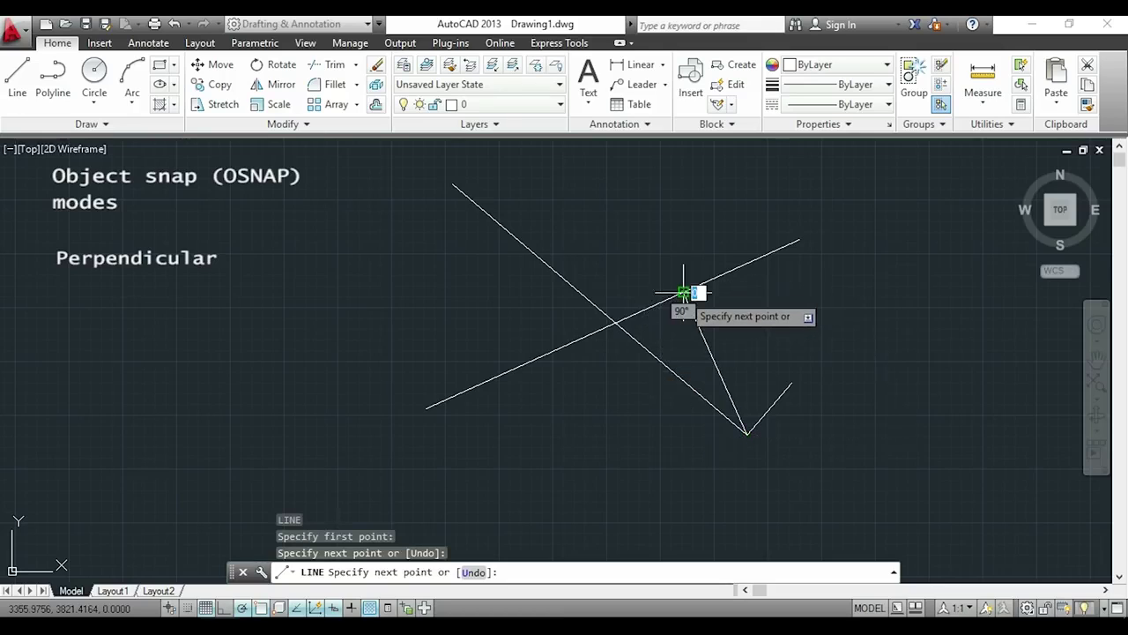
{"action": "key", "text": "Escape"}
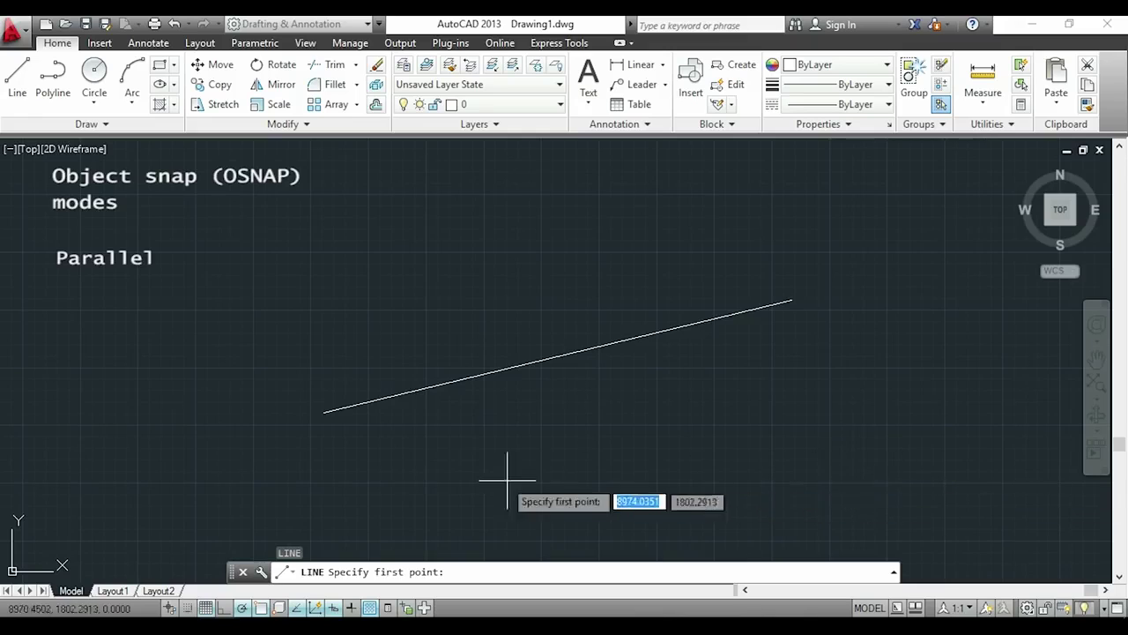
- Start a line just above and left of the slanted line's lower end to demonstrate the Parallel snap
{"action": "left_click", "coordinate": [277, 392]}
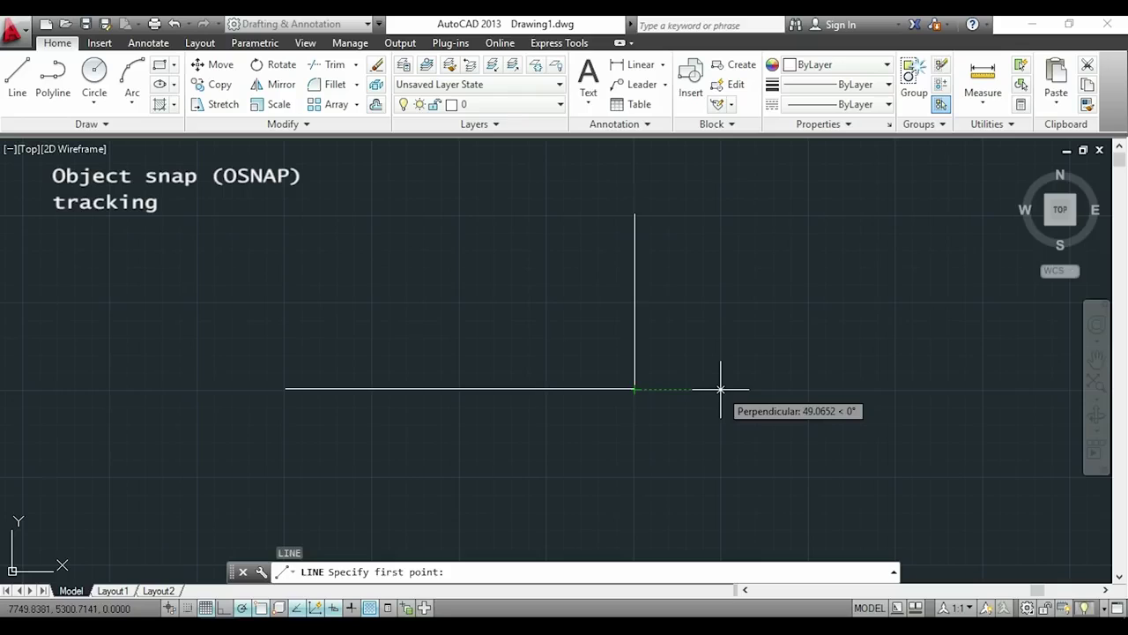
- Draw a vertical line starting 50 units to the right of the corner, about as tall as the existing vertical line
{"action": "type", "text": "50"}
{"action": "key", "text": "Return"}
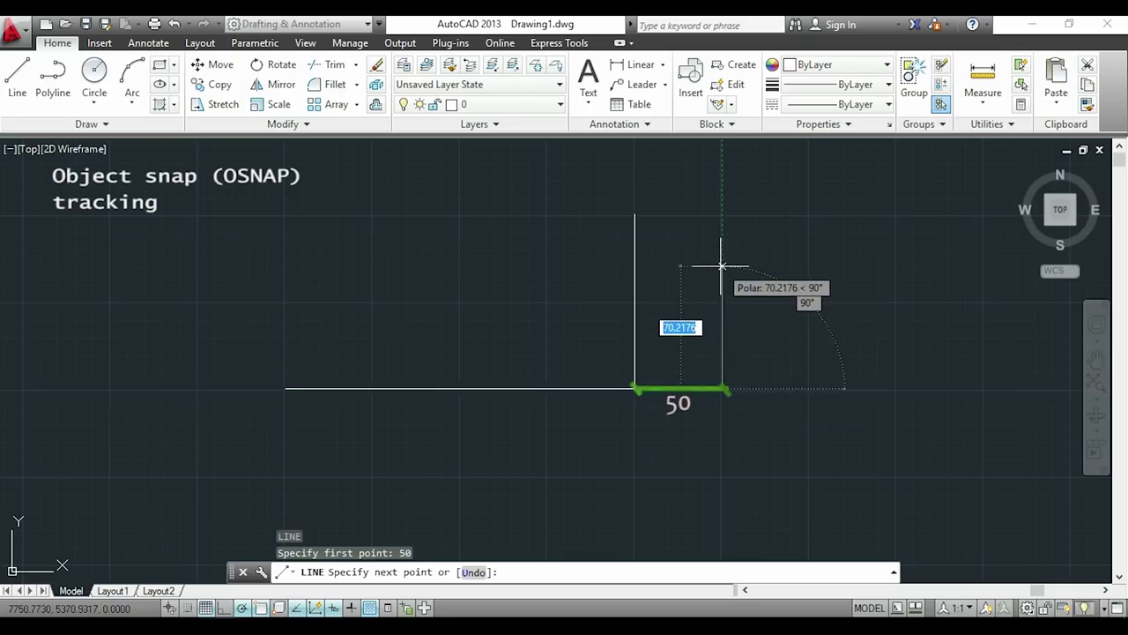
{"action": "left_click", "coordinate": [723, 214]}
{"action": "key", "text": "Escape"}
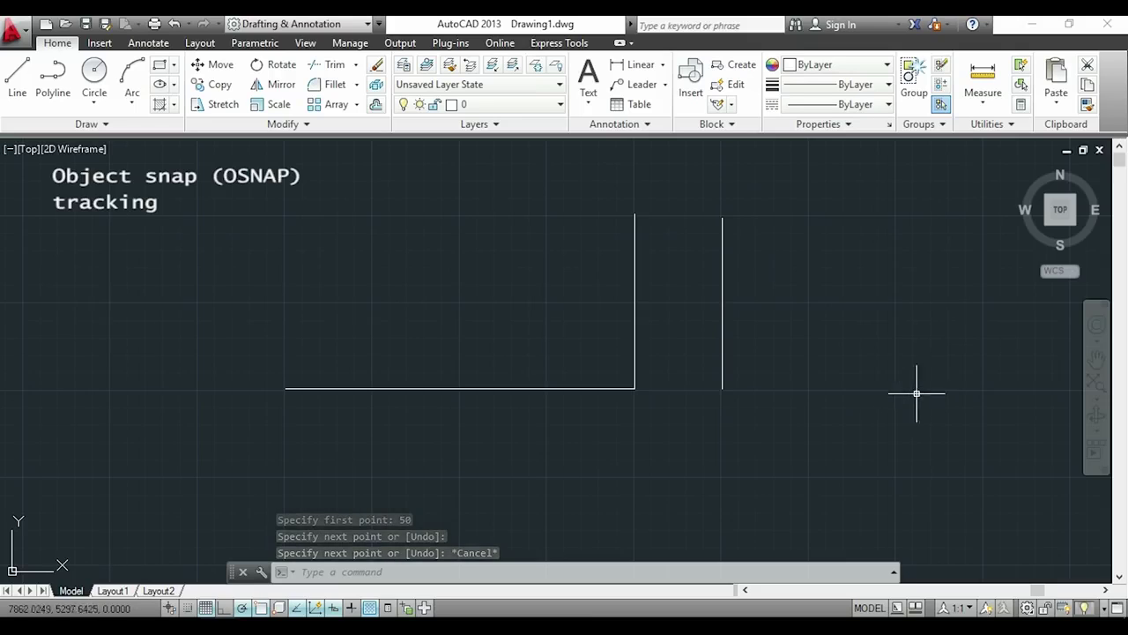
- Draw a vertical line about 100 units tall, starting on the horizontal line 100 units left of the corner using object snap tracking
{"action": "type", "text": "l"}
{"action": "key", "text": "Return"}
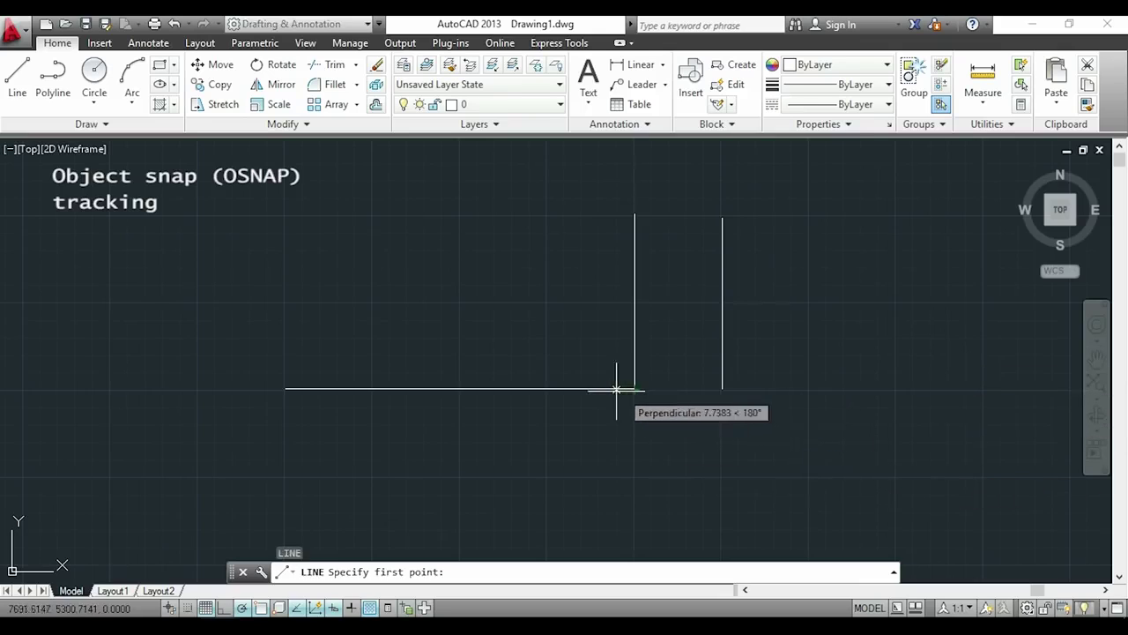
{"action": "type", "text": "1"}
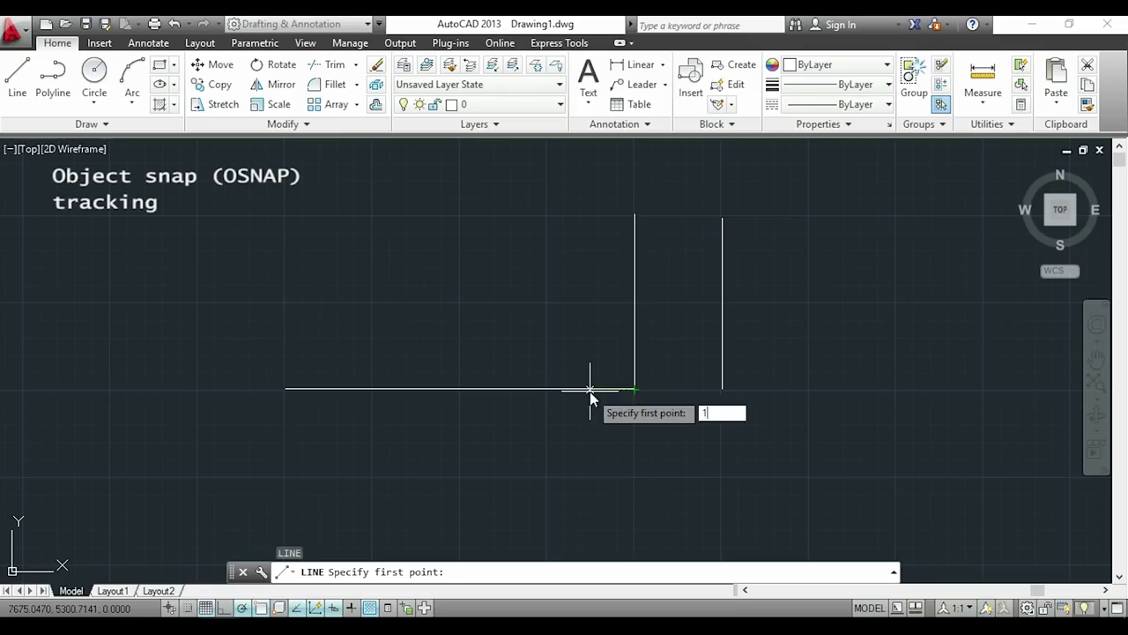
{"action": "type", "text": "00"}
{"action": "key", "text": "Return"}
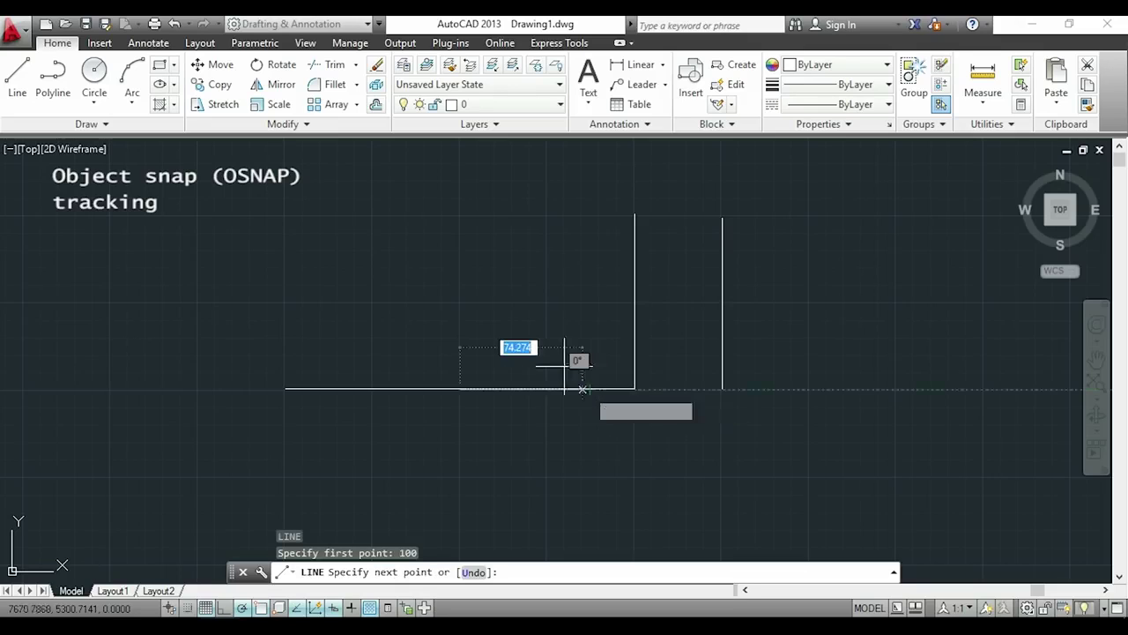
{"action": "left_click", "coordinate": [460, 212]}
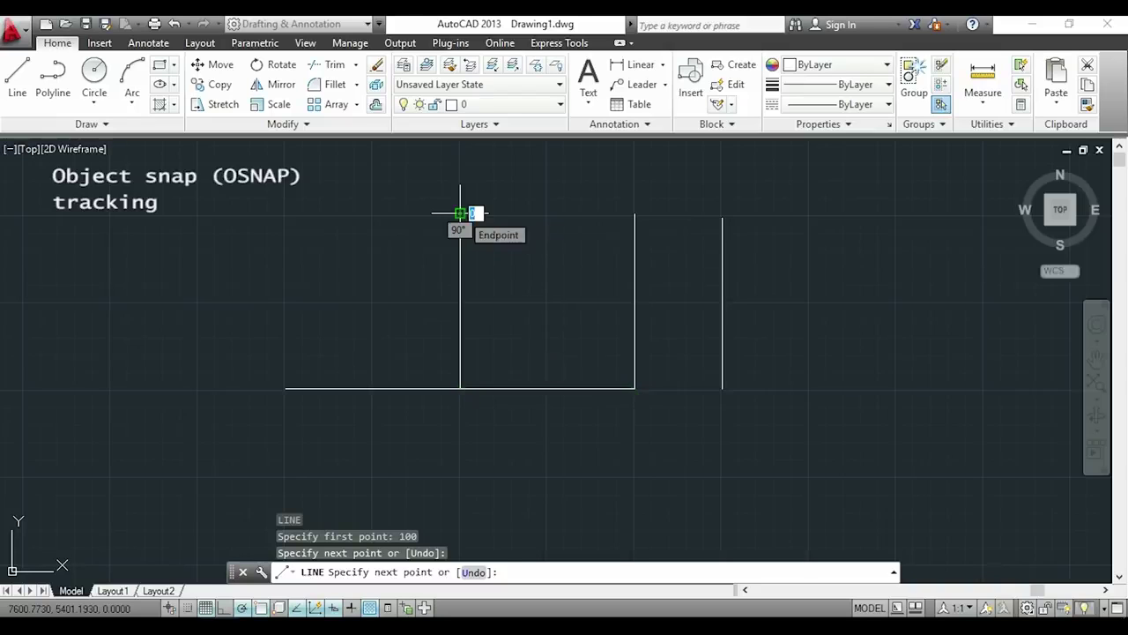
{"action": "key", "text": "Escape"}
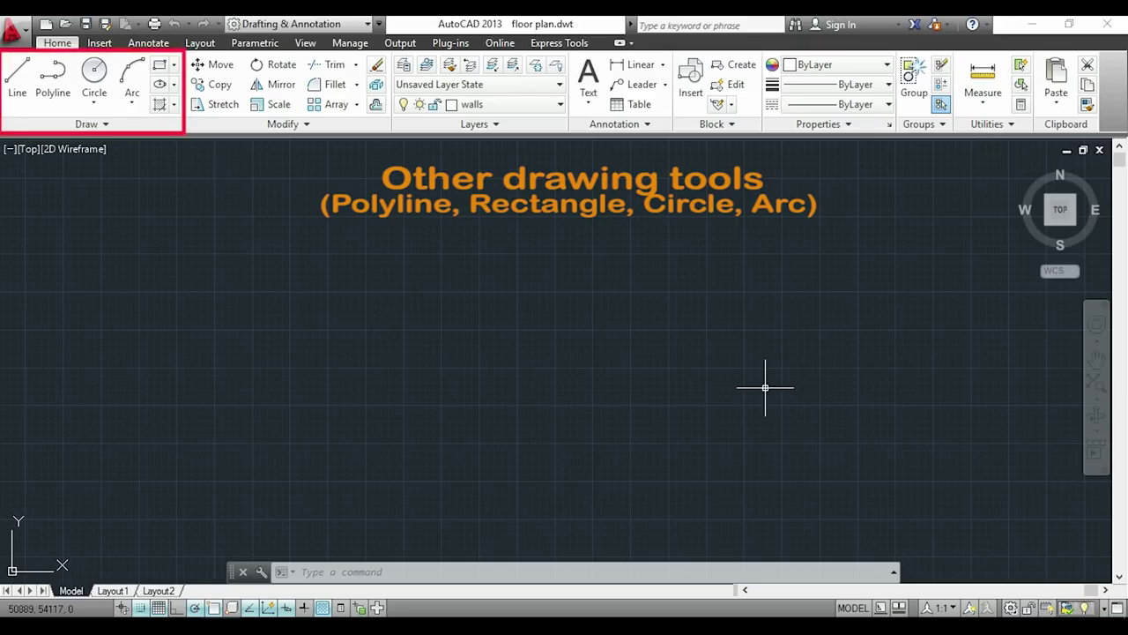
{"action": "left_click", "coordinate": [101, 127]}
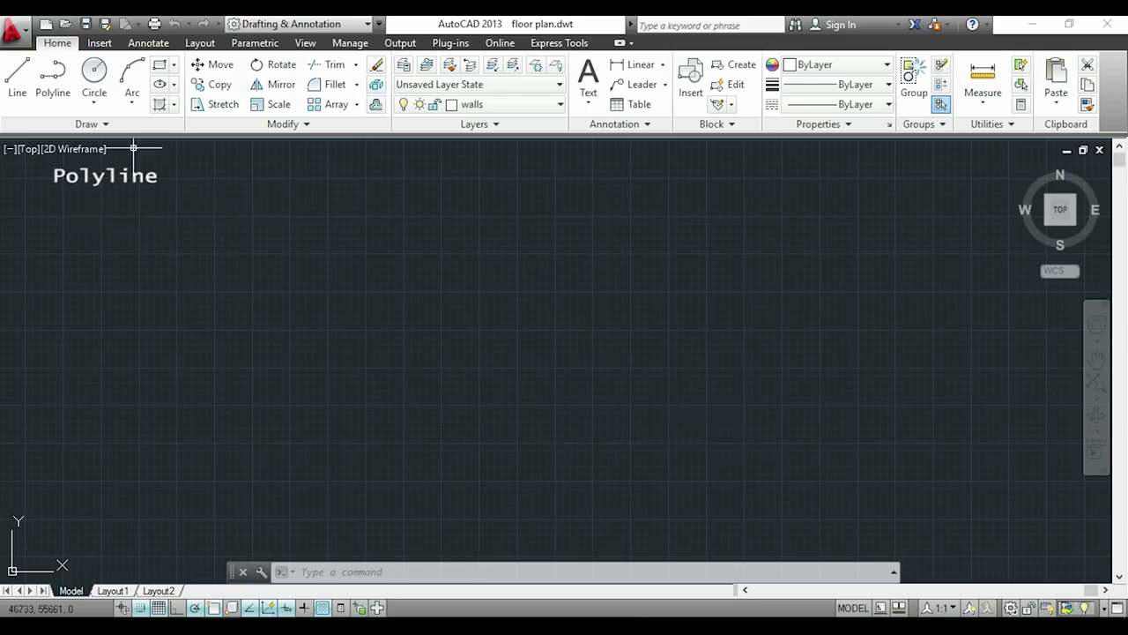
- Start a polyline in the empty drawing with segments 1000 to the right, 500 up and 250 to the left
{"action": "left_click", "coordinate": [53, 81]}
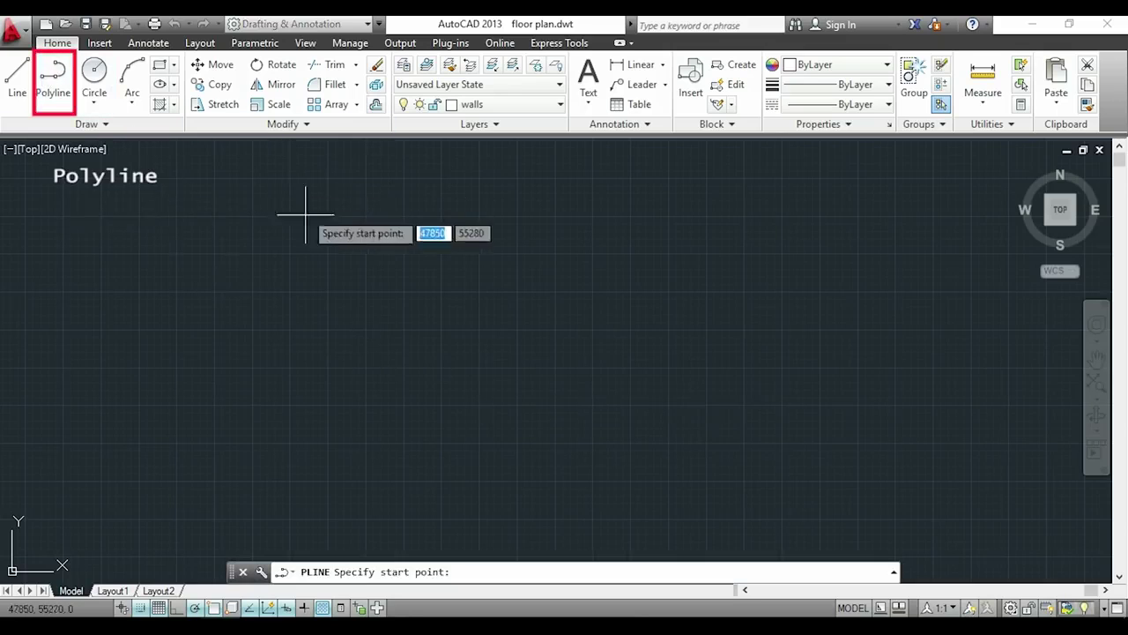
{"action": "left_click", "coordinate": [288, 405]}
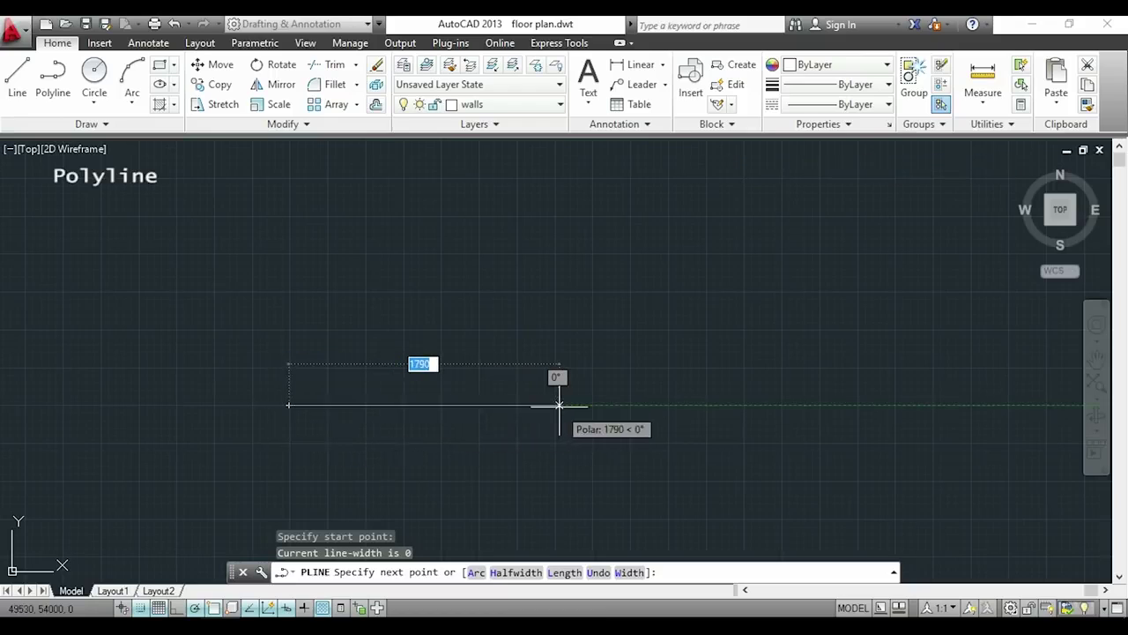
{"action": "type", "text": "1000"}
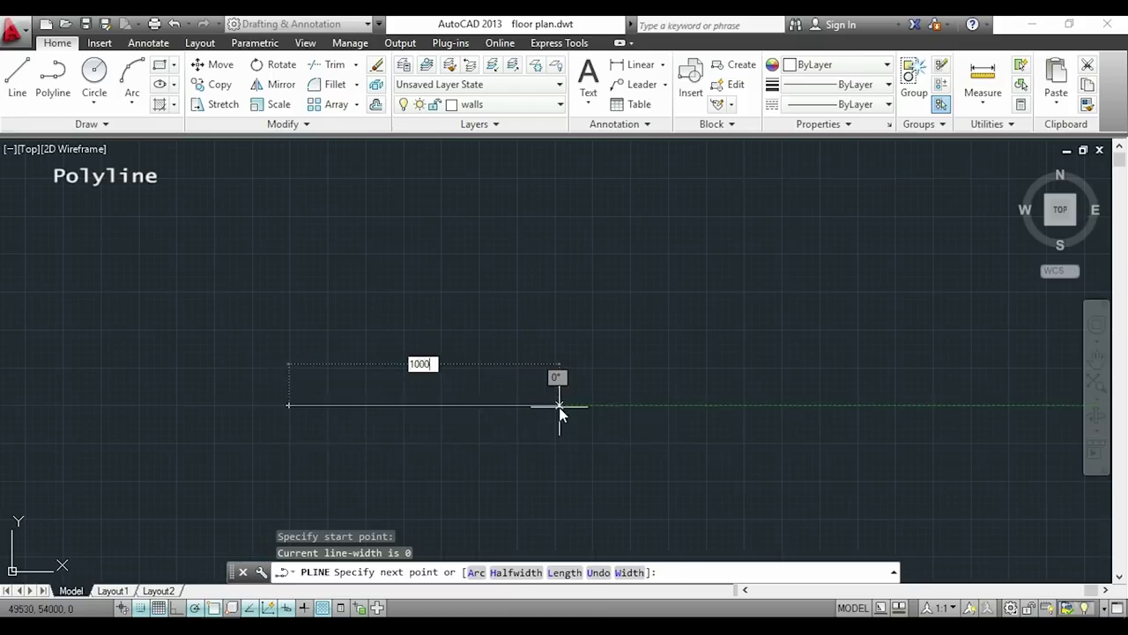
{"action": "key", "text": "Return"}
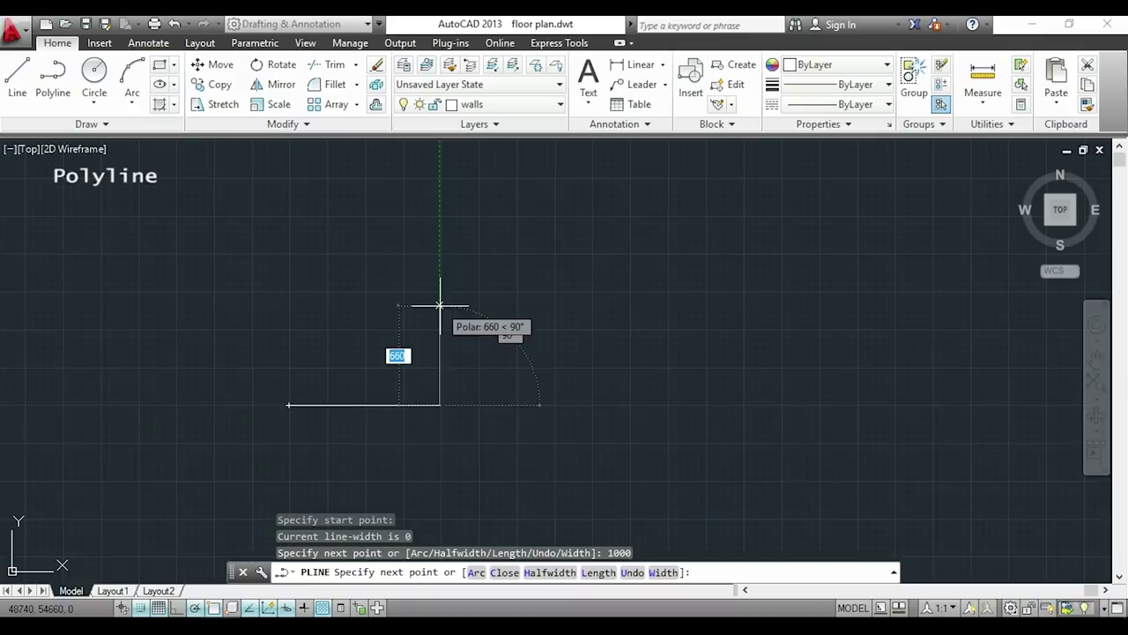
{"action": "type", "text": "500"}
{"action": "key", "text": "Return"}
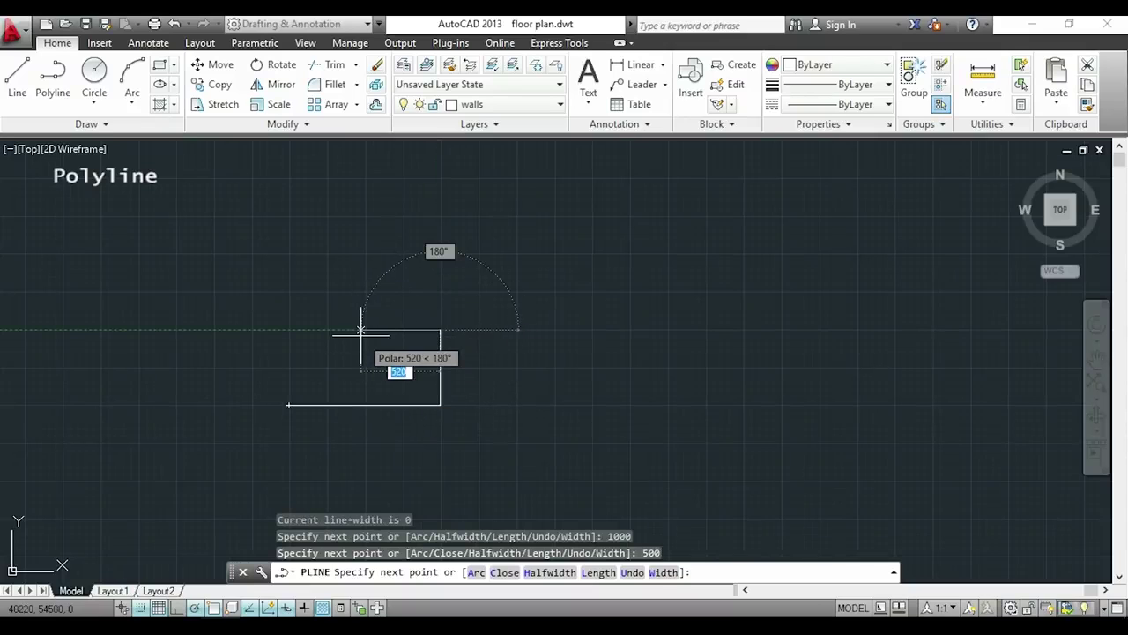
{"action": "type", "text": "250"}
{"action": "key", "text": "Return"}
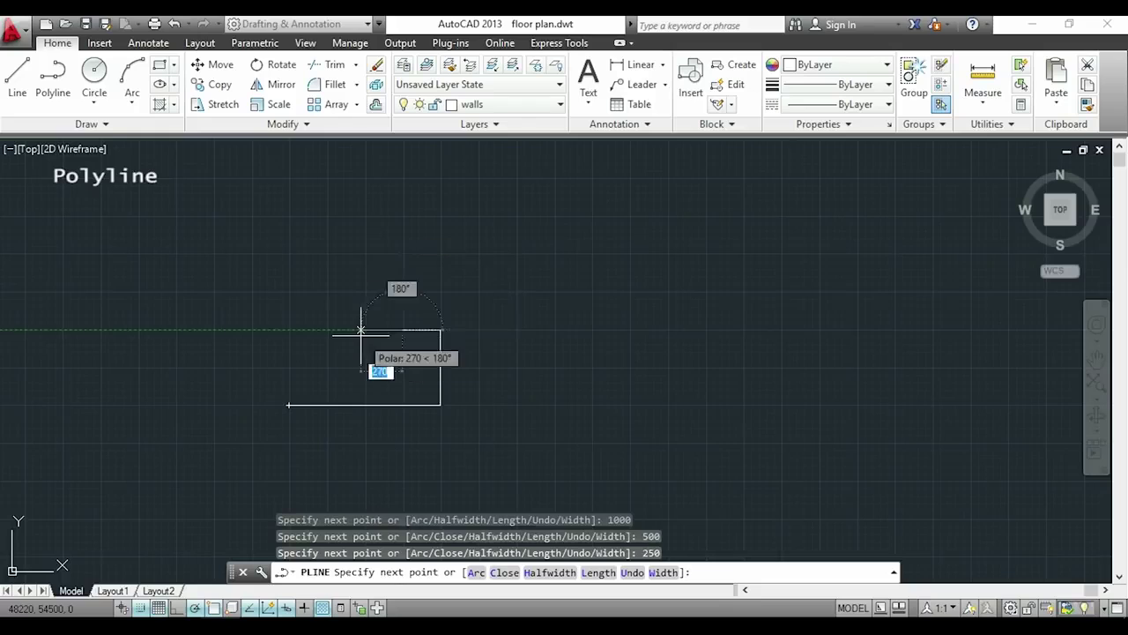
- Continue the polyline about 300 up, 490 left, 450 down and 250 left, close it to its first point, and select the outline
{"action": "left_click", "coordinate": [402, 285]}
{"action": "left_click", "coordinate": [328, 285]}
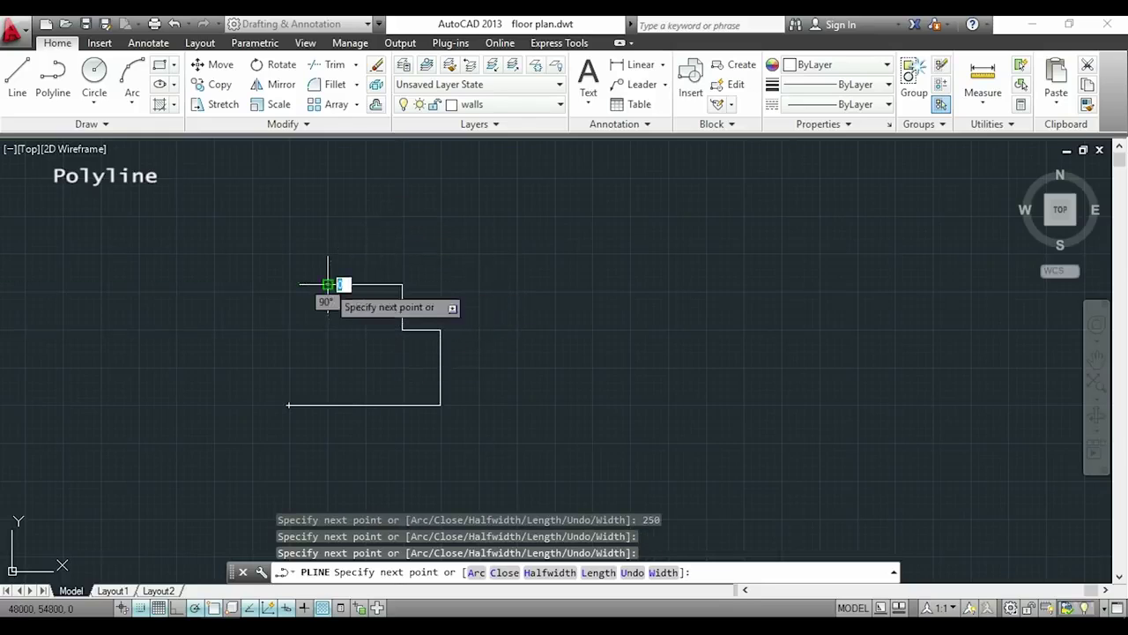
{"action": "left_click", "coordinate": [327, 352]}
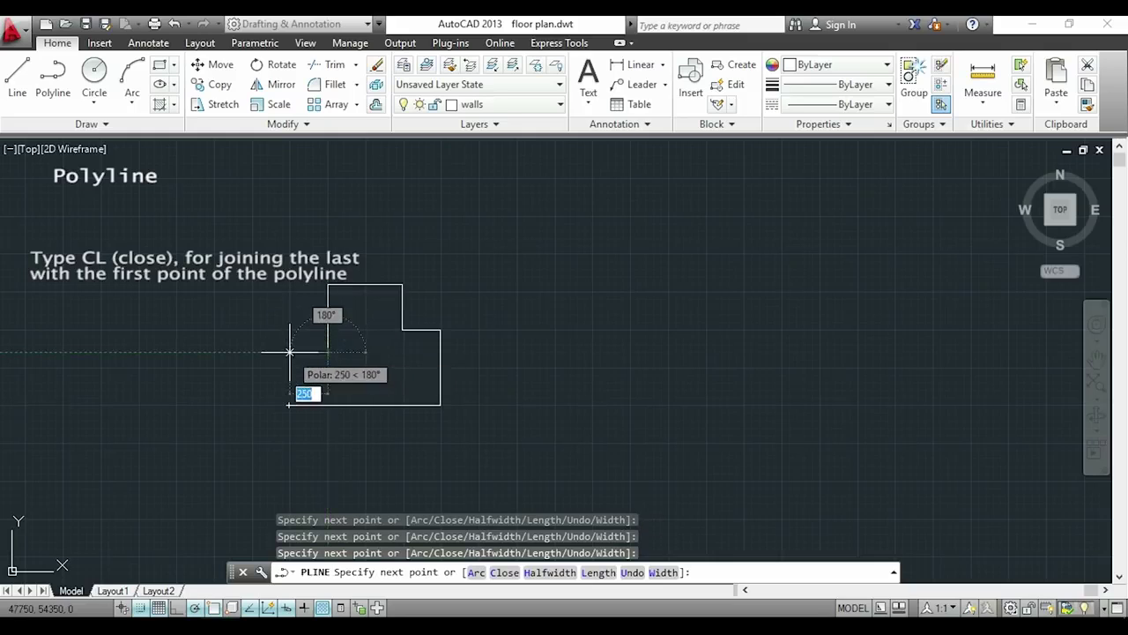
{"action": "left_click", "coordinate": [289, 352]}
{"action": "scroll", "coordinate": [289, 352], "scroll_direction": "up", "scroll_amount": 4}
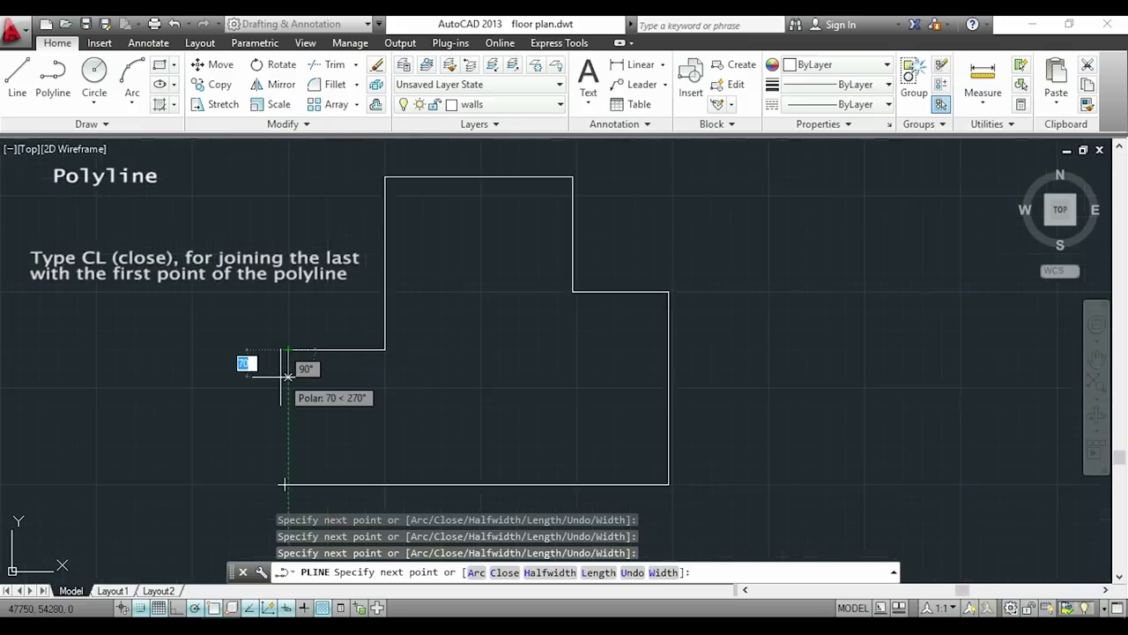
{"action": "type", "text": "cl"}
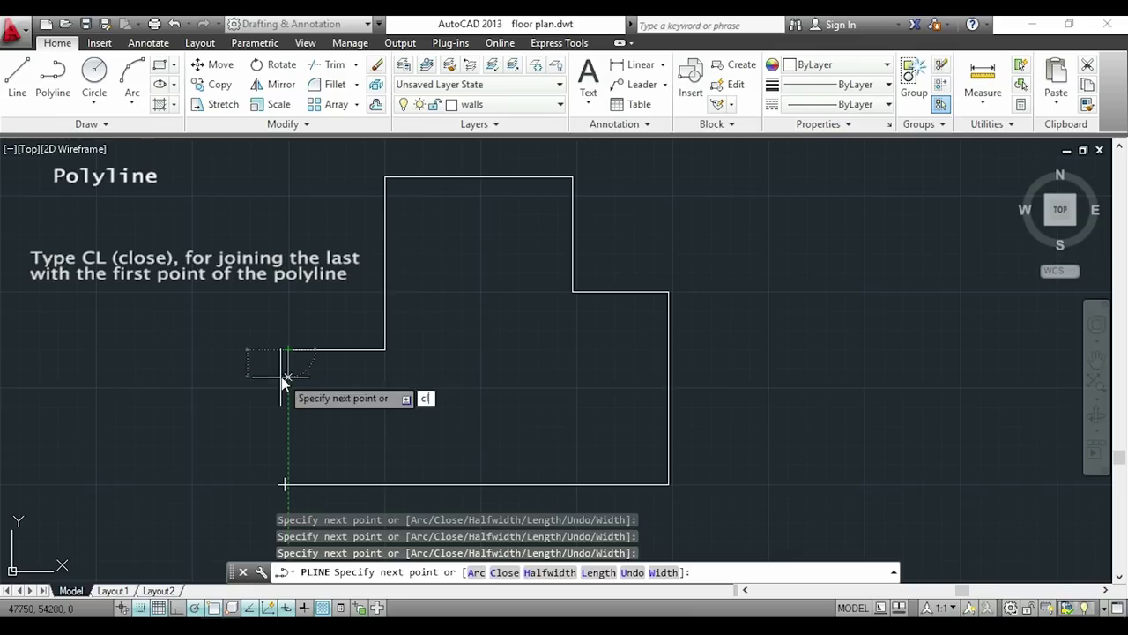
{"action": "key", "text": "Return"}
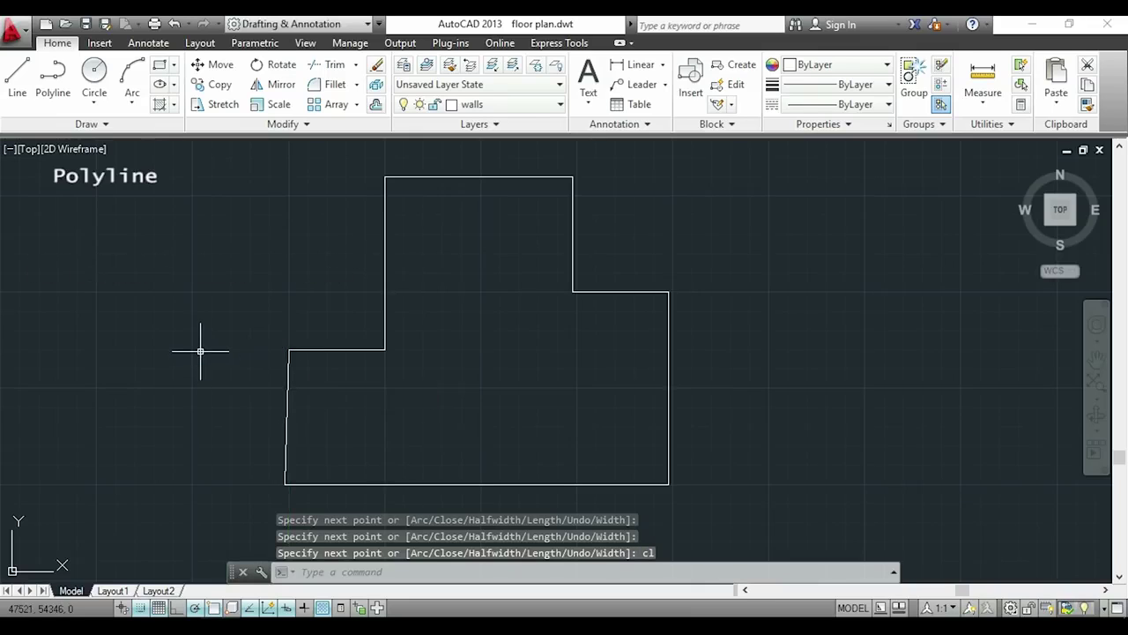
{"action": "left_click", "coordinate": [386, 313]}
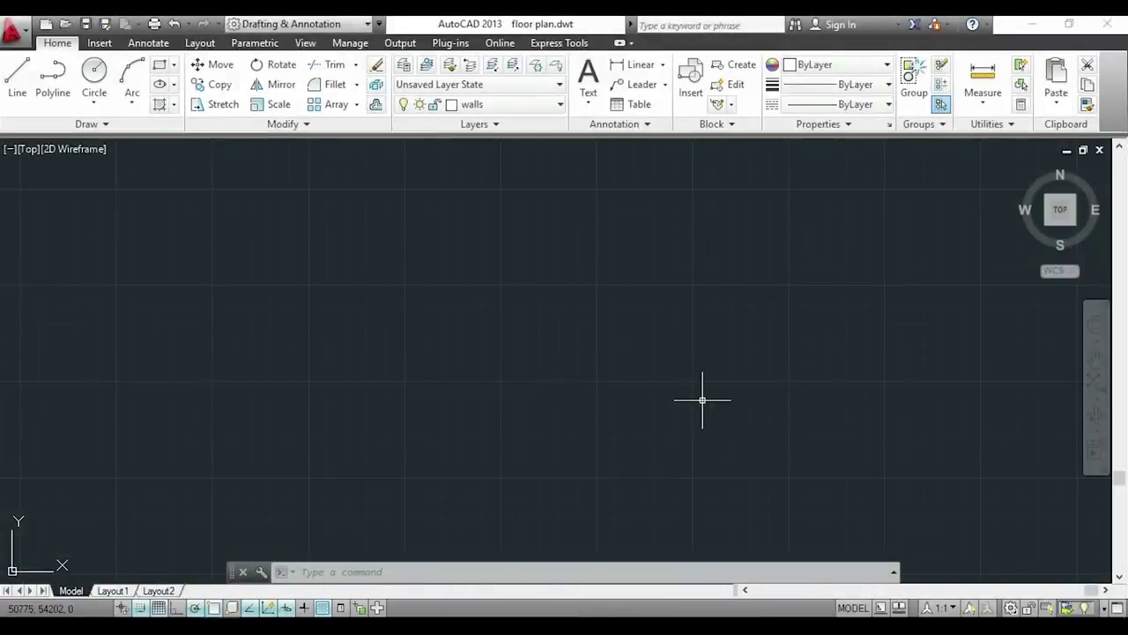
- Draw a rectangle 300 wide and 500 high from a freely picked first corner
{"action": "type", "text": "REC"}
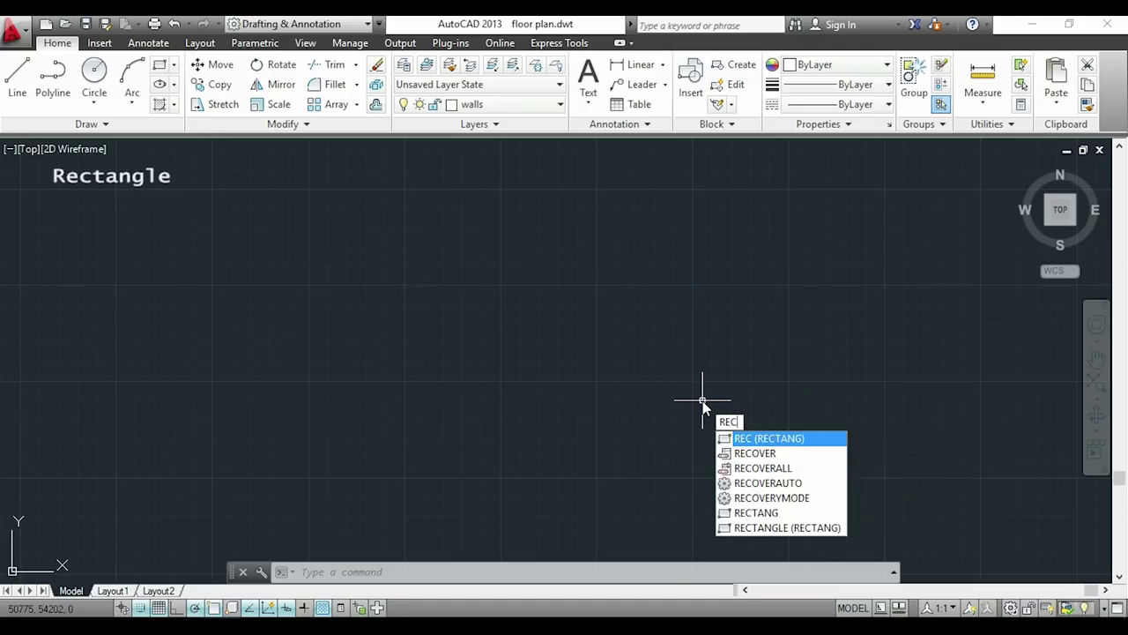
{"action": "key", "text": "Return"}
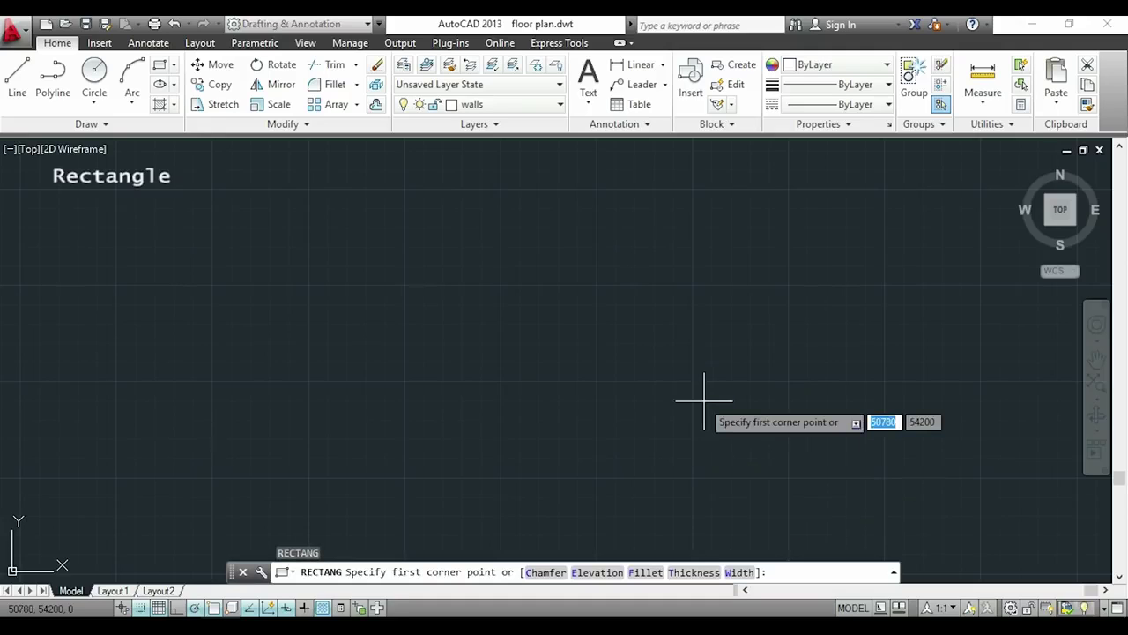
{"action": "left_click", "coordinate": [254, 428]}
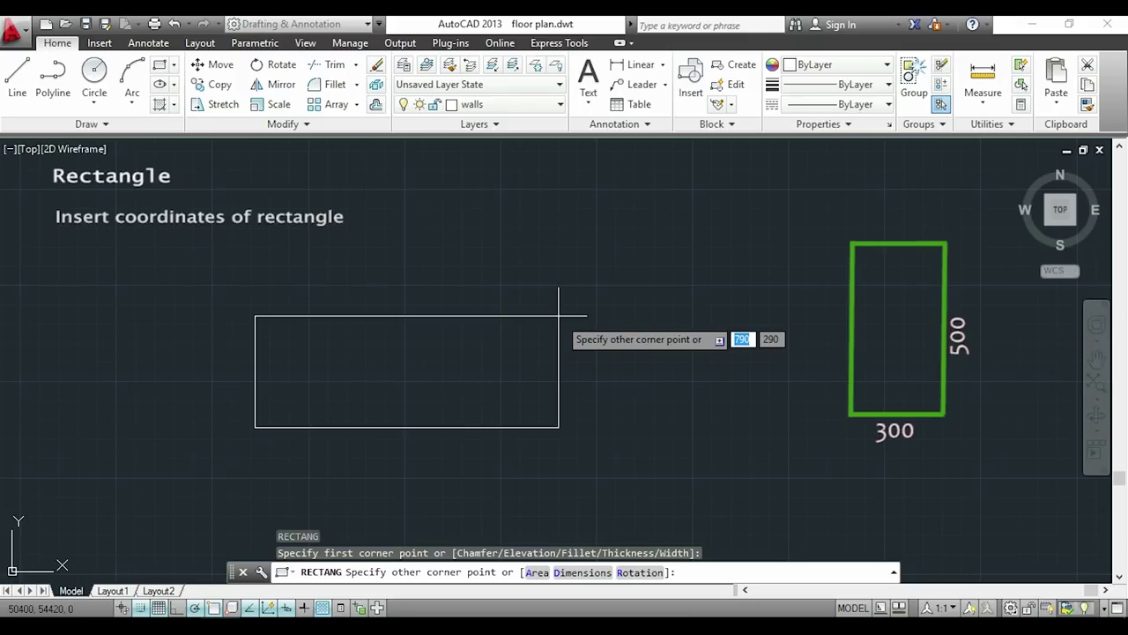
{"action": "type", "text": "300"}
{"action": "key", "text": "Tab"}
{"action": "type", "text": "500"}
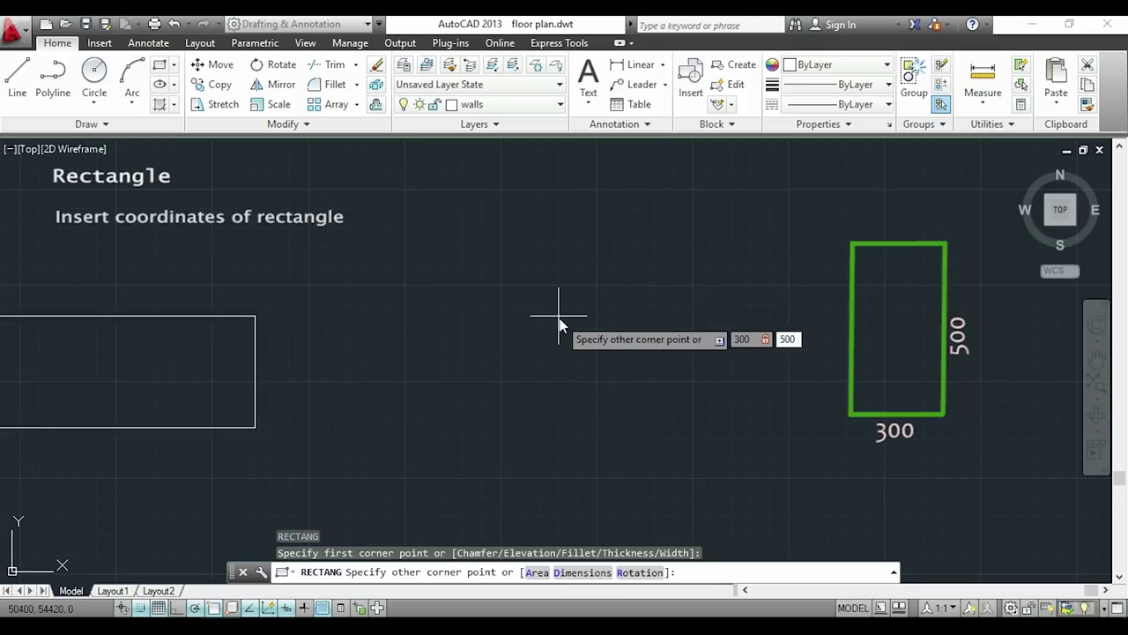
{"action": "key", "text": "Return"}
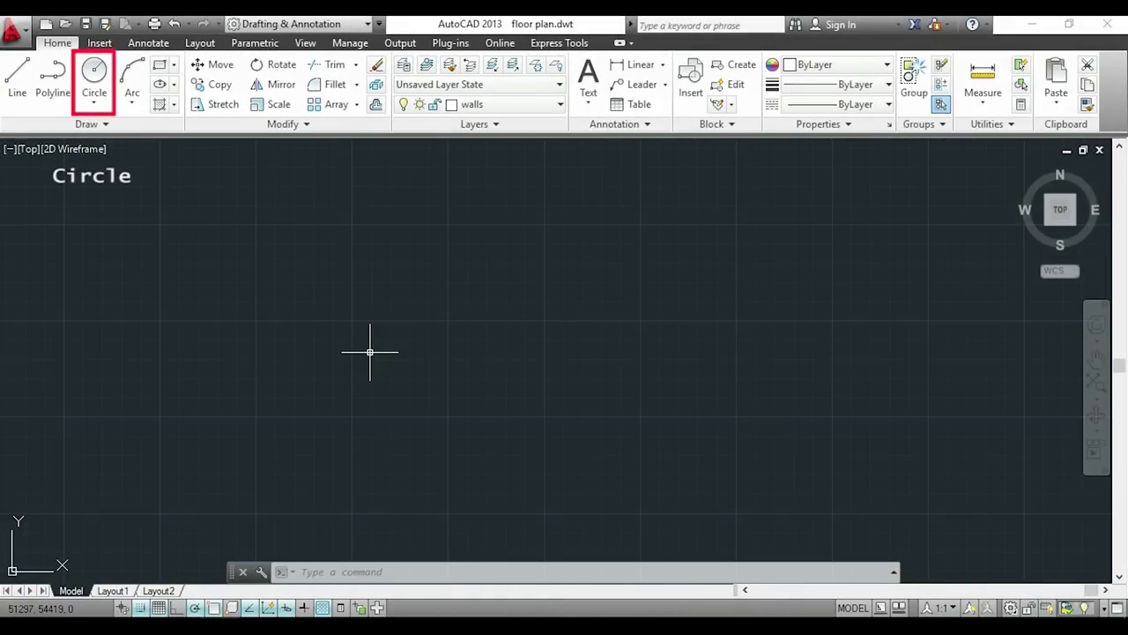
- Draw a circle with a radius of 250 around a freely picked center point
{"action": "type", "text": "c"}
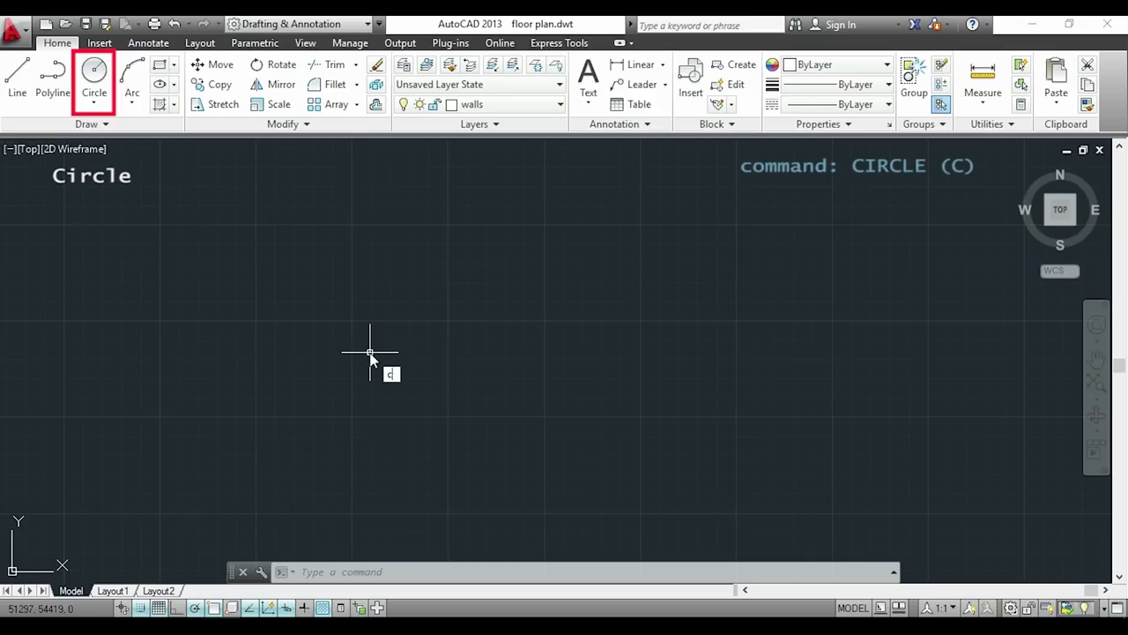
{"action": "key", "text": "Return"}
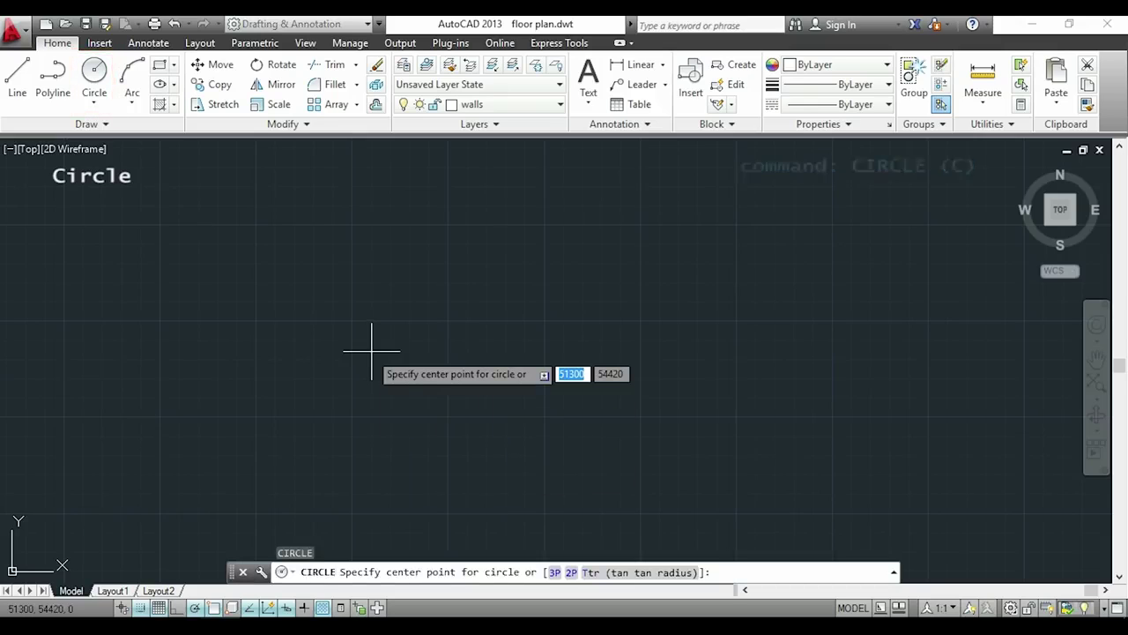
{"action": "left_click", "coordinate": [448, 320]}
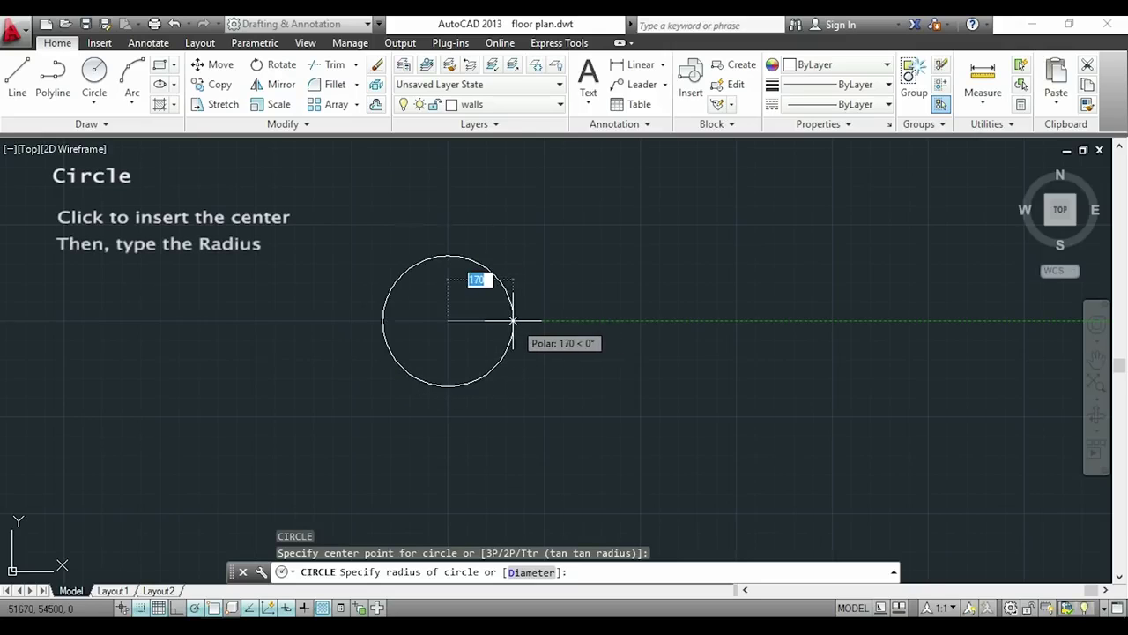
{"action": "type", "text": "250"}
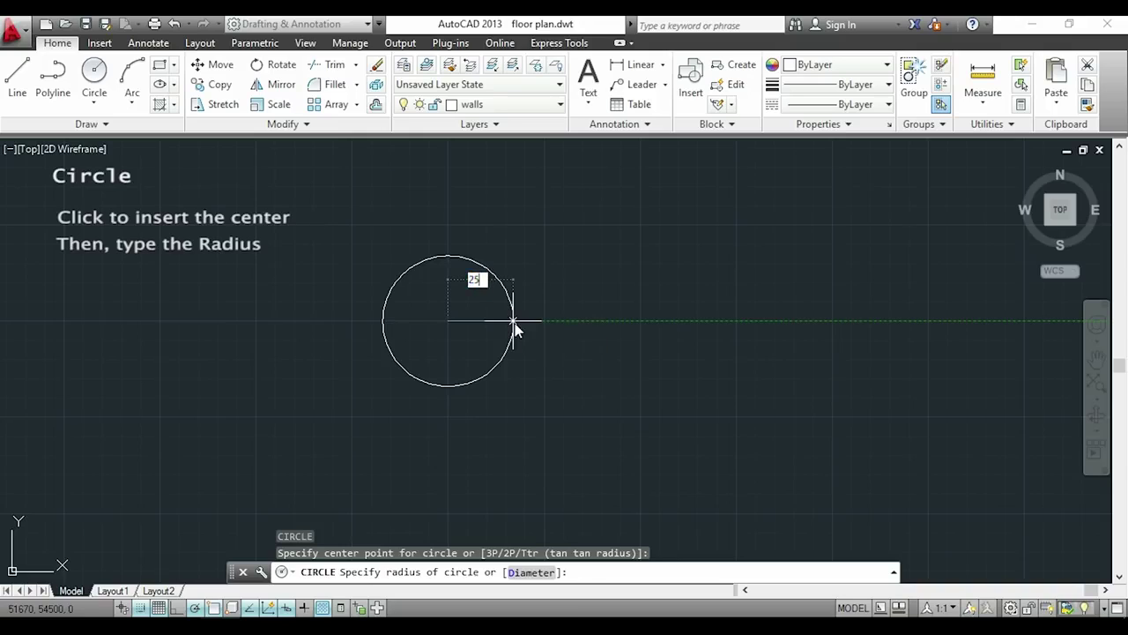
{"action": "key", "text": "Return"}
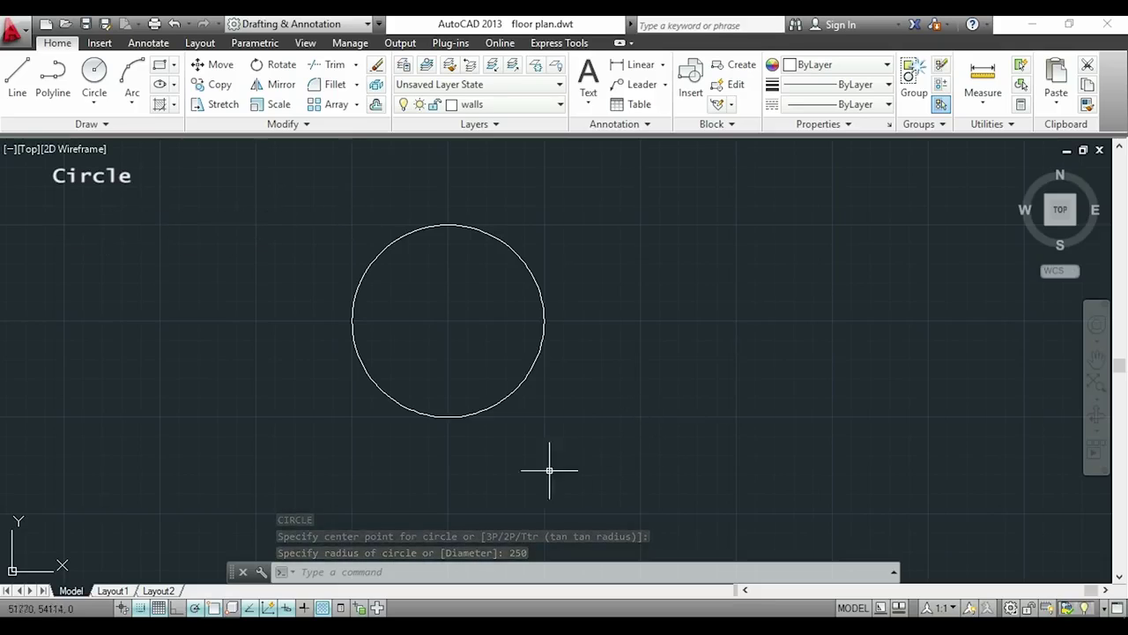
{"action": "left_click", "coordinate": [100, 104]}
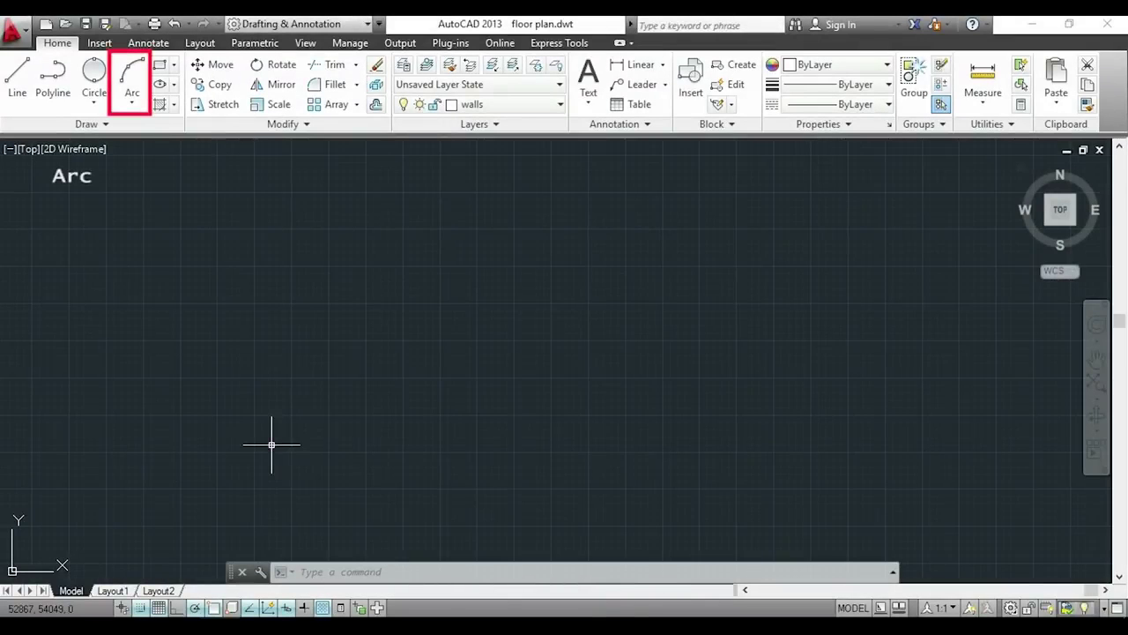
- Draw a three-point arc that rises from a lower-left start point and ends up and to the right of its second point
{"action": "type", "text": "A"}
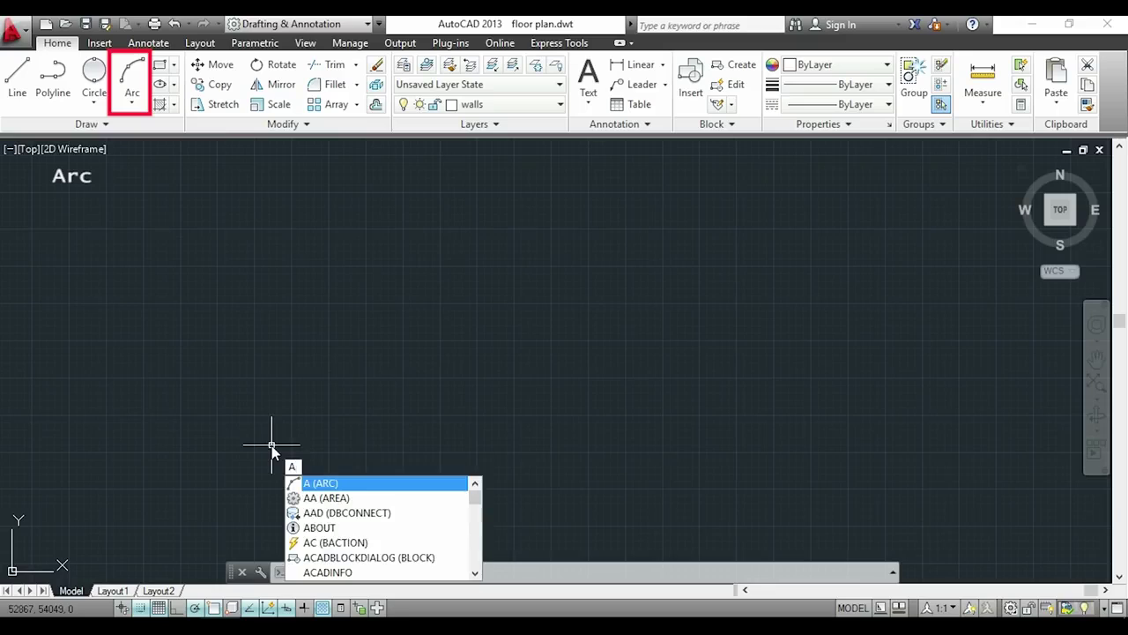
{"action": "key", "text": "Return"}
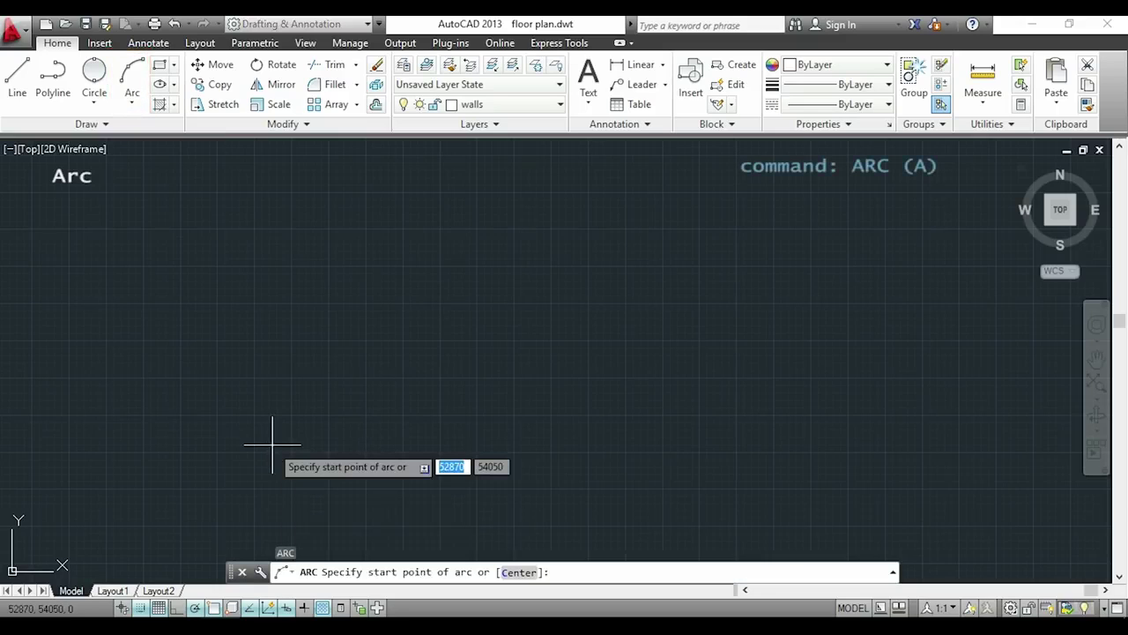
{"action": "left_click", "coordinate": [272, 444]}
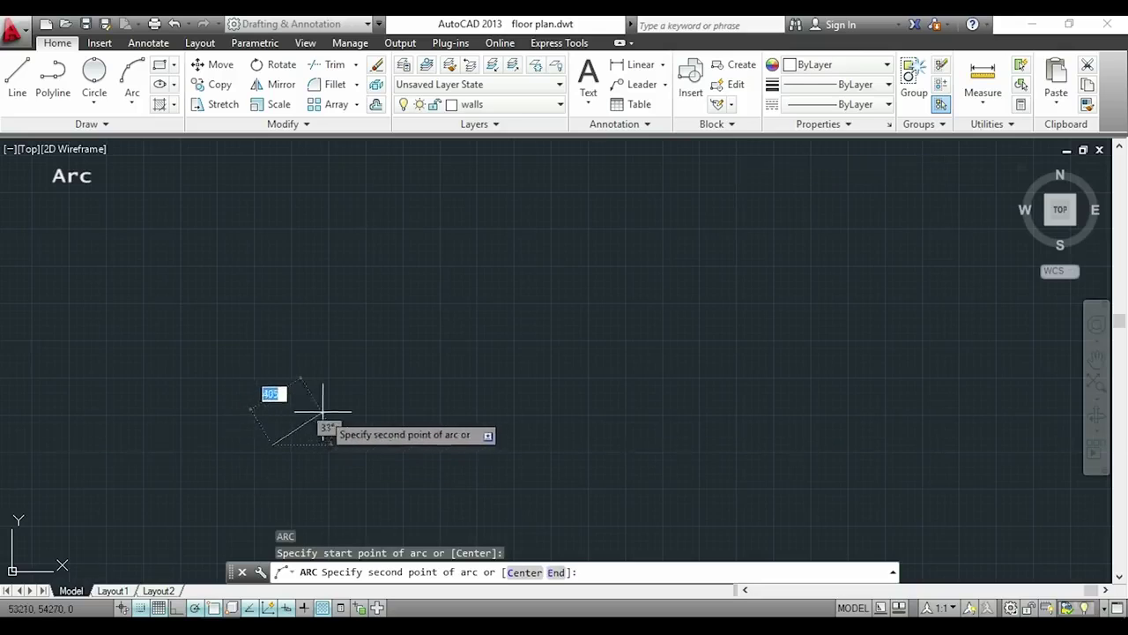
{"action": "left_click", "coordinate": [373, 336]}
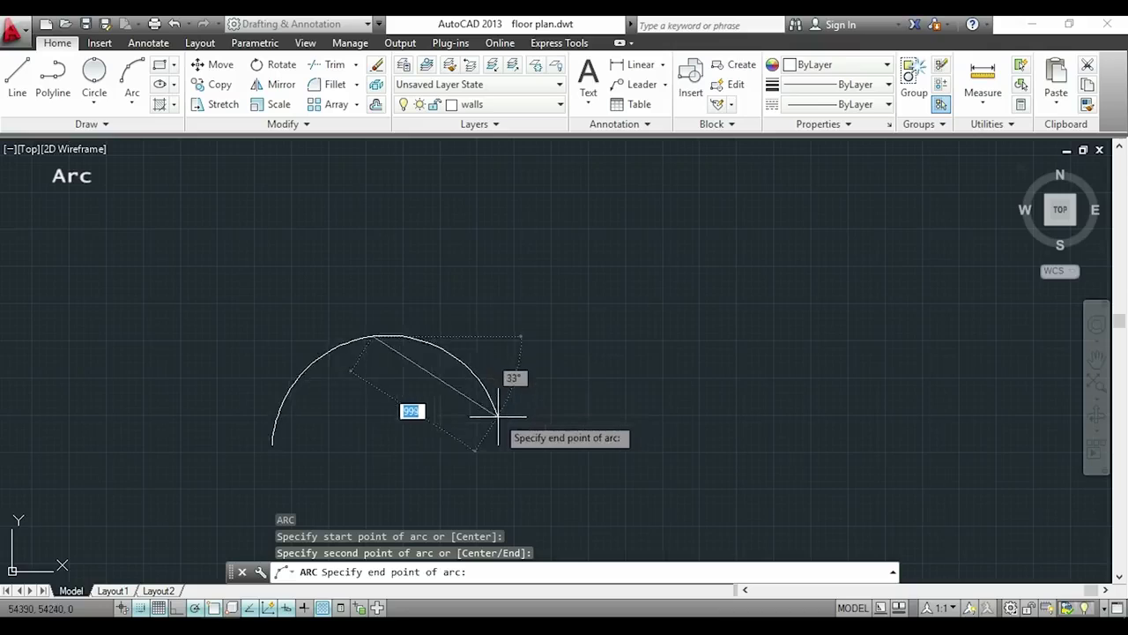
{"action": "left_click", "coordinate": [537, 296]}
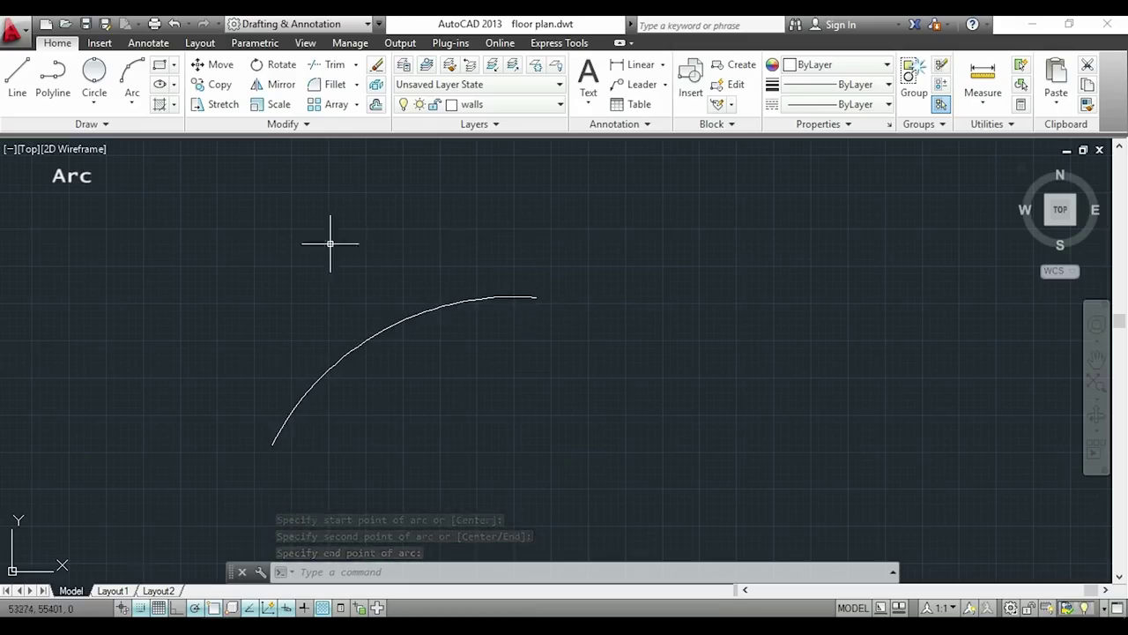
{"action": "left_click", "coordinate": [134, 104]}
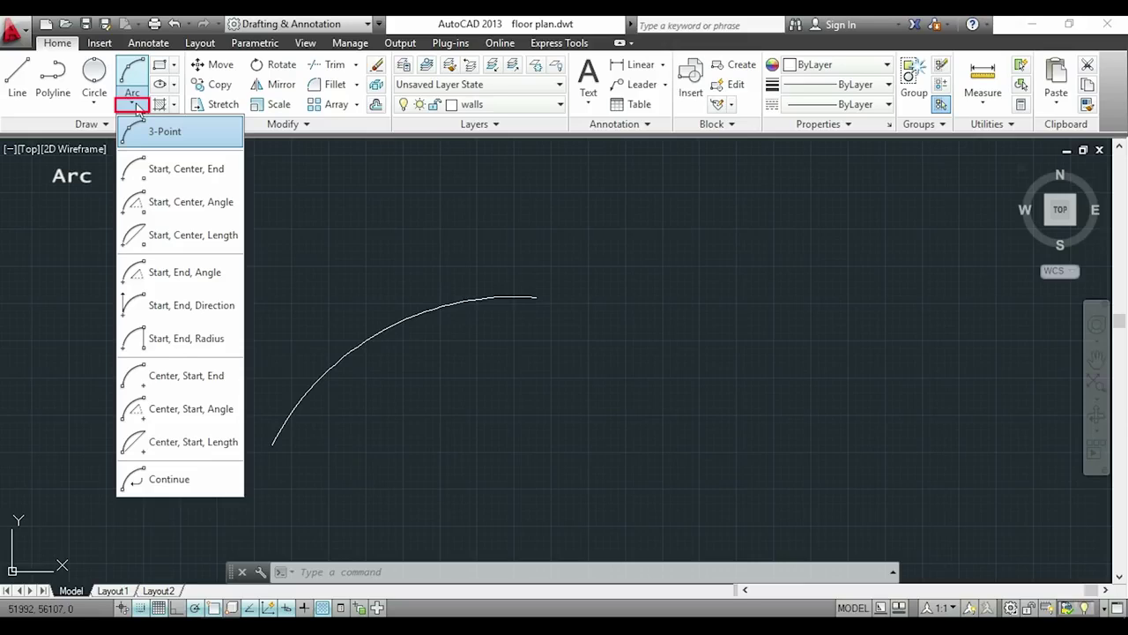
{"action": "left_click", "coordinate": [136, 104]}
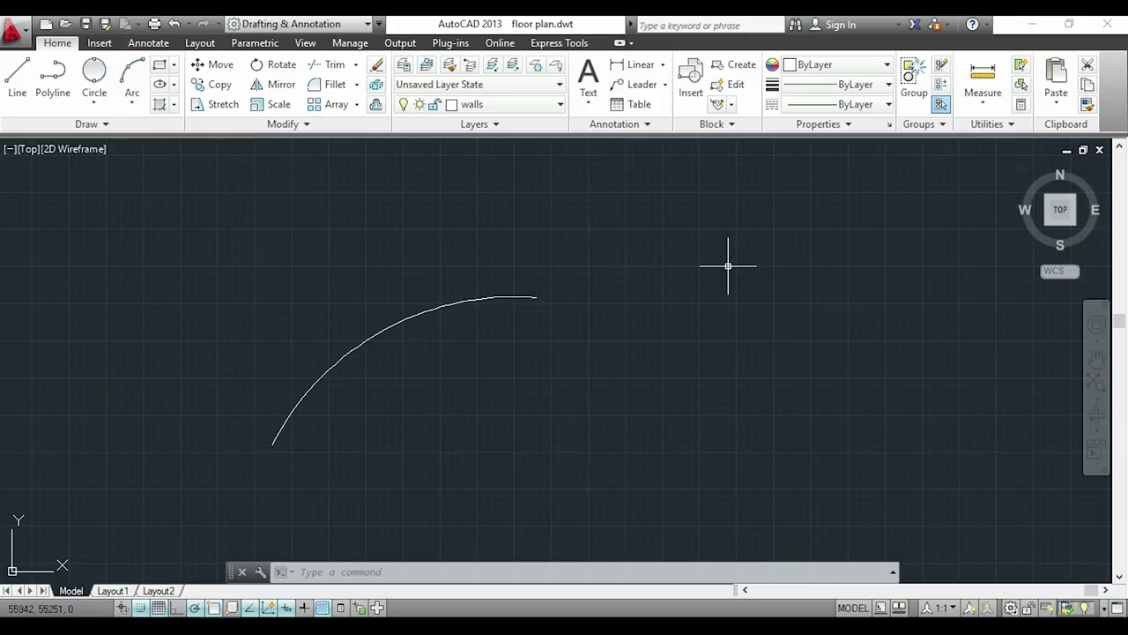